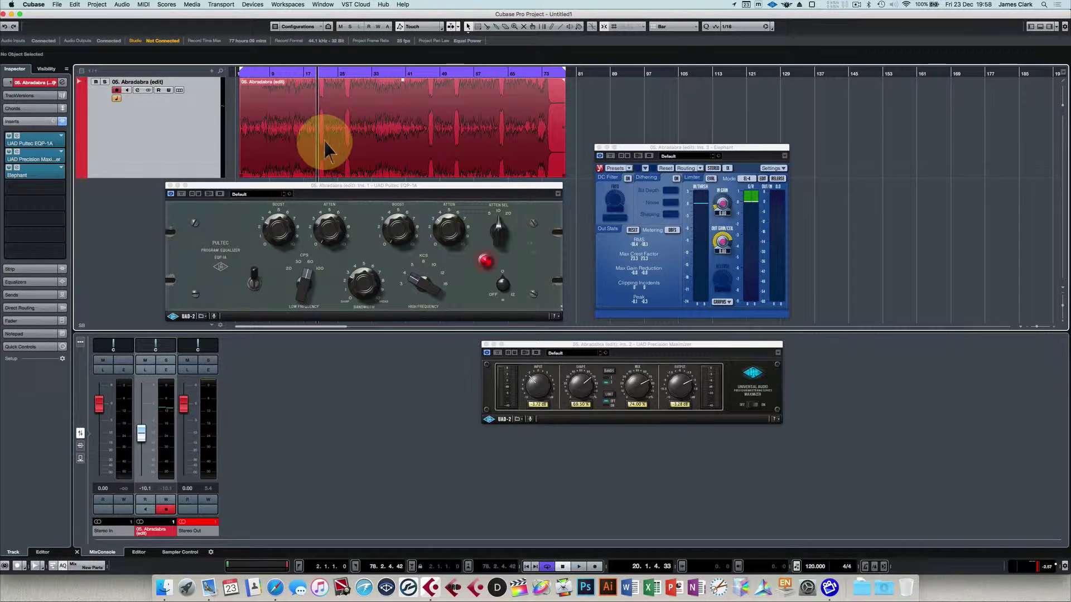
# Start playback and lower the Abradabra track's mixer fader to about -23.6 dB.
pyautogui.click(80, 445)
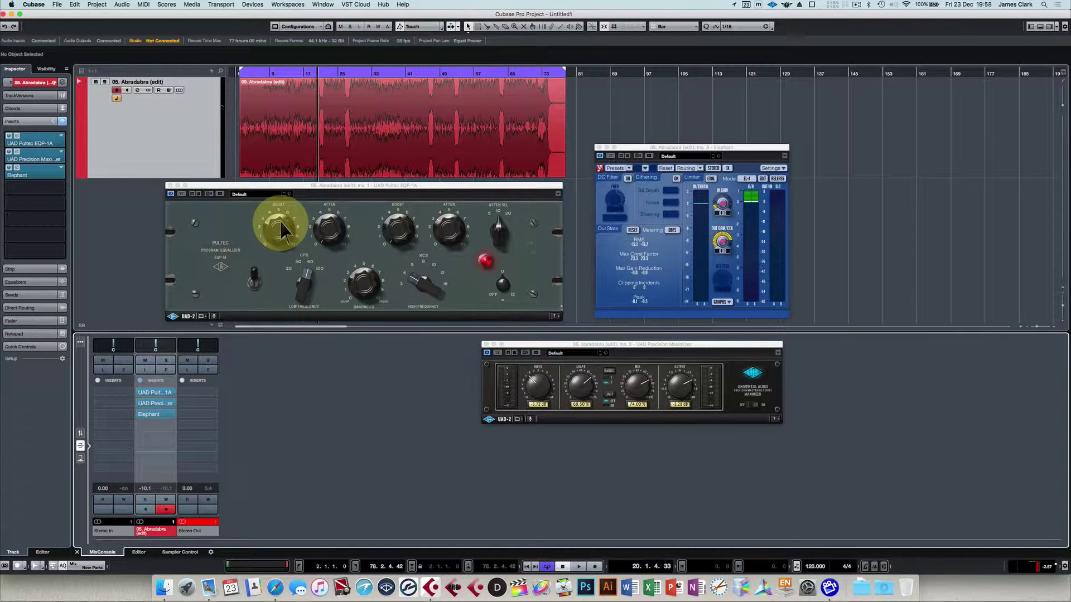
pyautogui.press('space')
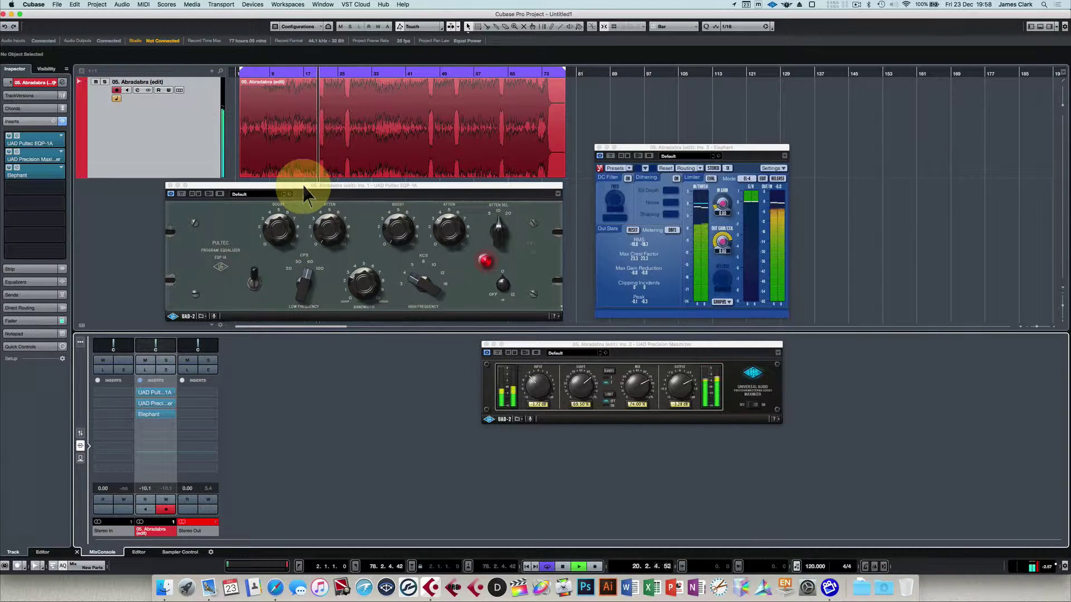
pyautogui.click(80, 433)
pyautogui.moveTo(139, 437); pyautogui.dragTo(143, 460)
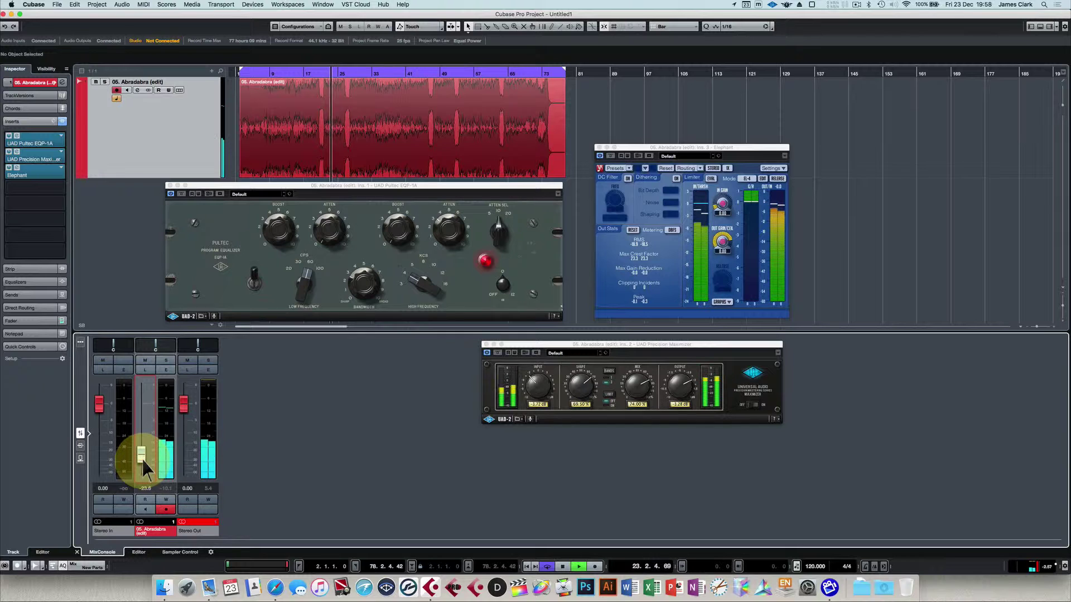
# Tweak the Pultec EQP-1A's low-frequency boost, bandwidth and high-frequency attenuation while the track plays.
pyautogui.moveTo(282, 240); pyautogui.dragTo(284, 227)
pyautogui.moveTo(337, 276); pyautogui.dragTo(354, 276)
pyautogui.moveTo(430, 237); pyautogui.dragTo(442, 233)
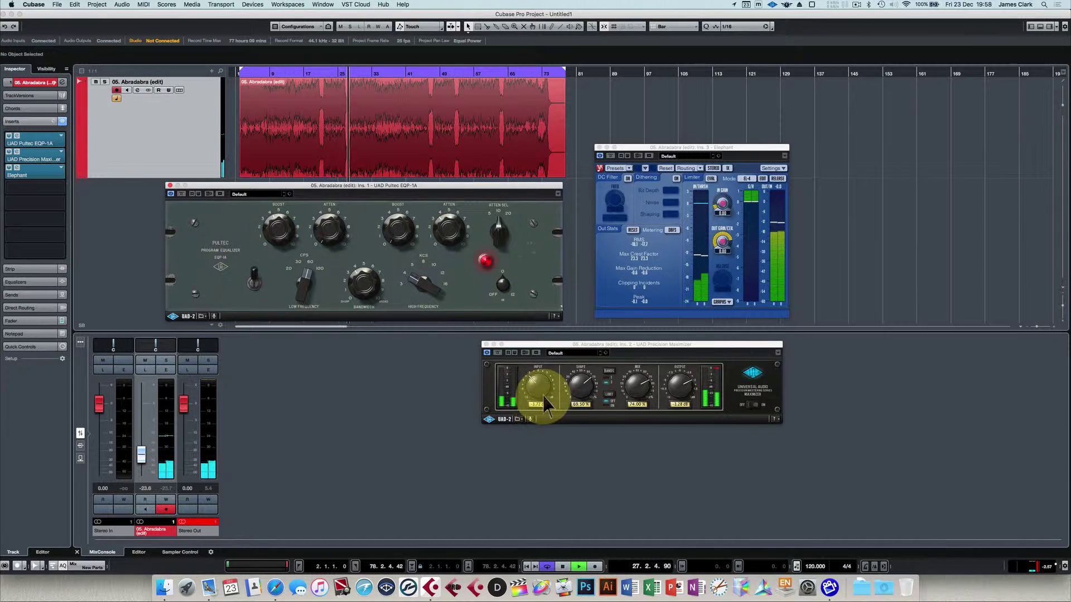
# Set the Precision Maximizer's input to -2.76 dB, mix to 71.50 % and output to -3.52 dB, and reposition its window.
pyautogui.moveTo(544, 396); pyautogui.dragTo(543, 391)
pyautogui.moveTo(566, 349); pyautogui.dragTo(437, 342)
pyautogui.moveTo(508, 371); pyautogui.dragTo(551, 381)
# Raise the Elephant limiter's input gain to about 0.59 and stop playback.
pyautogui.click(722, 207)
pyautogui.moveTo(721, 199); pyautogui.dragTo(722, 202)
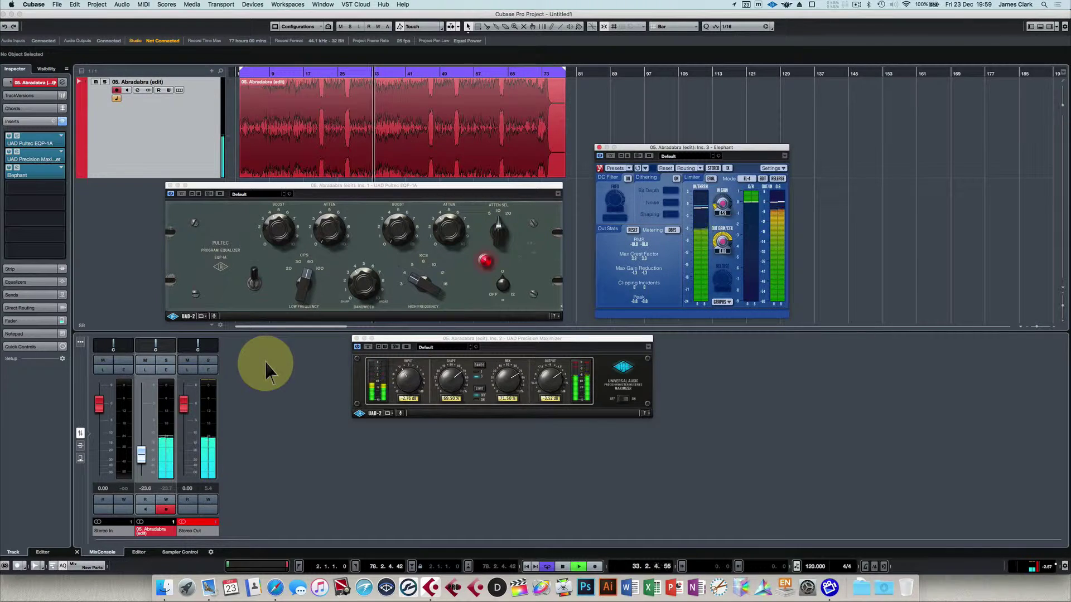
pyautogui.press('space')
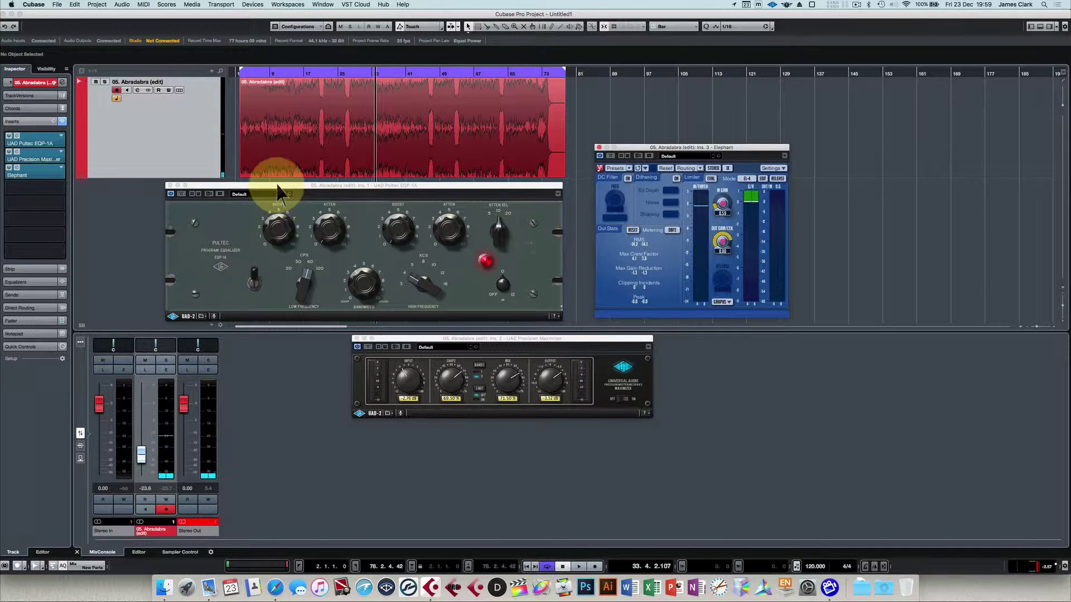
# Show the channel inserts and examine the Abradabra insert rack's options for loading and saving FX chain presets.
pyautogui.click(80, 445)
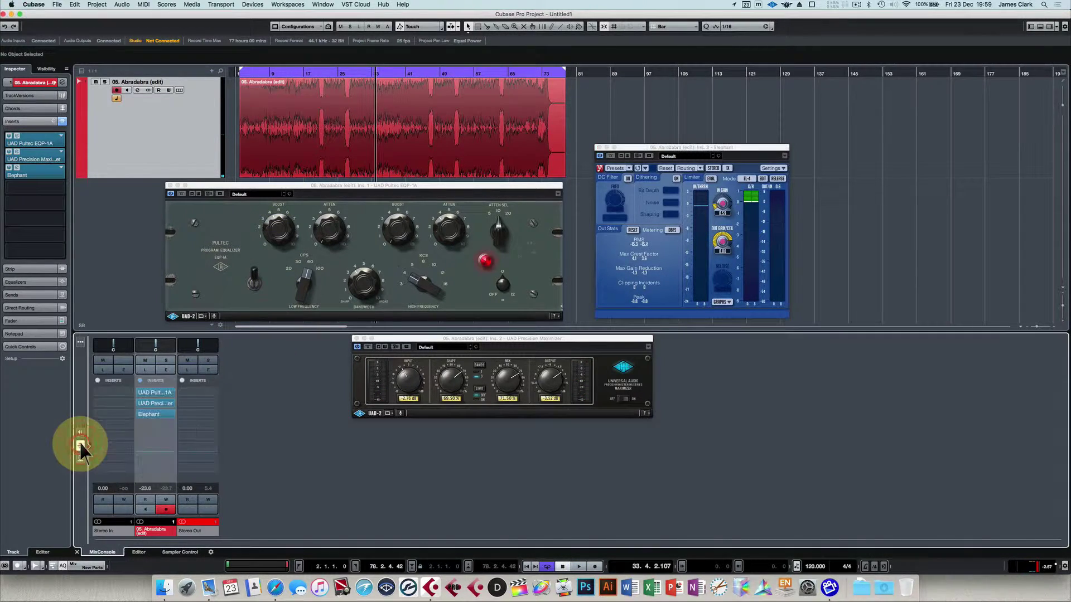
pyautogui.rightClick(169, 470)
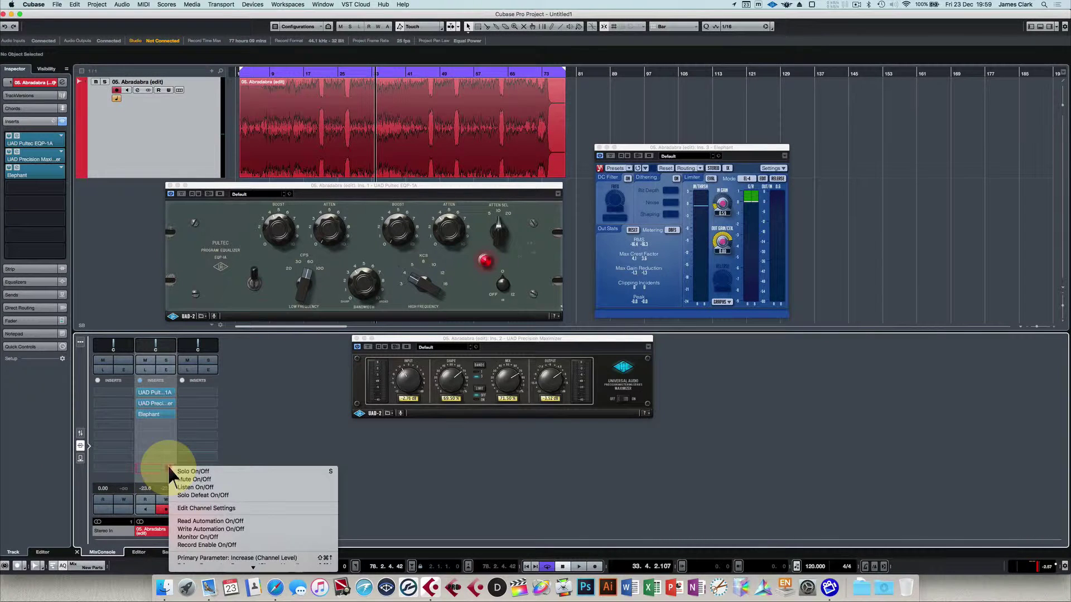
pyautogui.moveTo(194, 563)
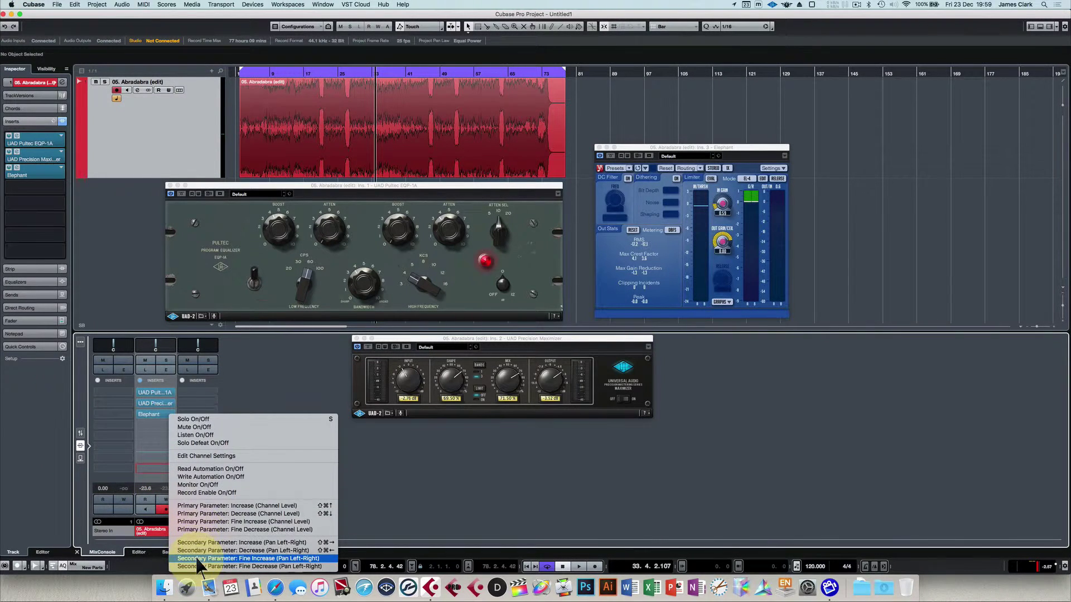
pyautogui.rightClick(155, 377)
pyautogui.rightClick(155, 377)
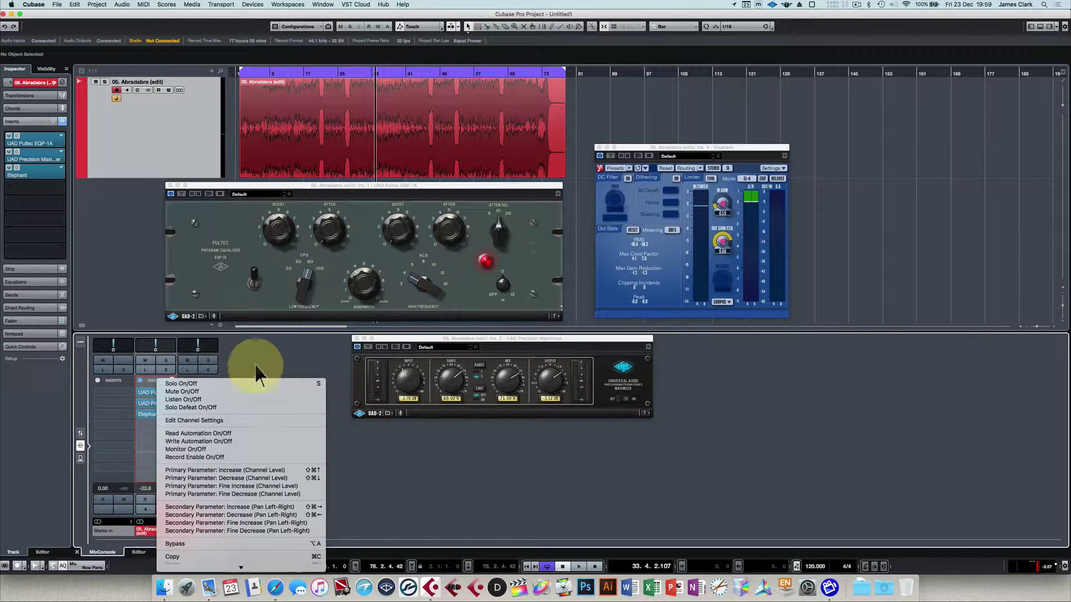
pyautogui.click(254, 360)
pyautogui.rightClick(154, 379)
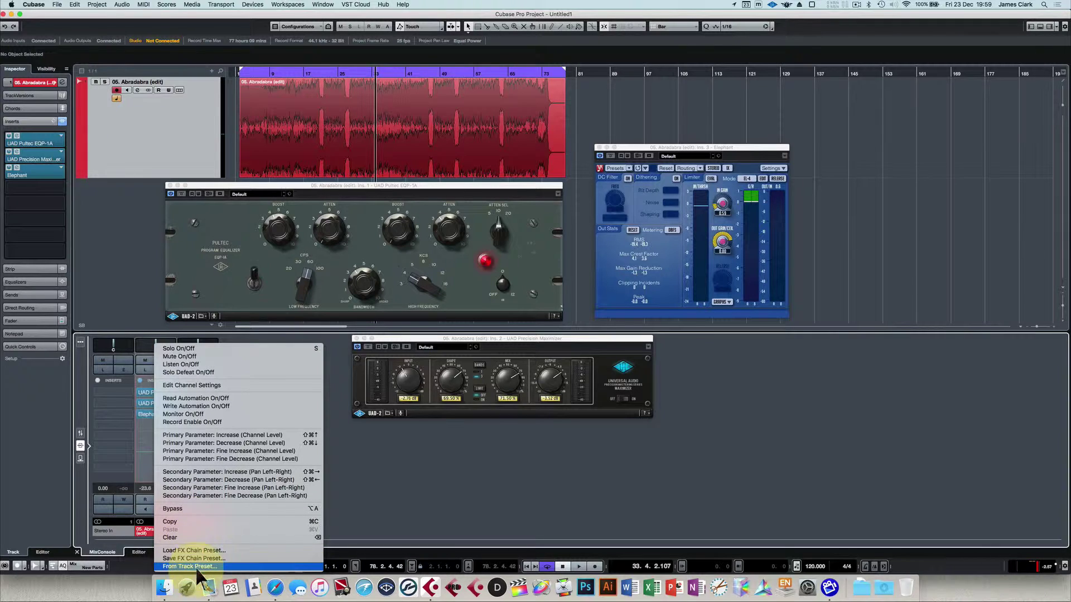
pyautogui.click(358, 483)
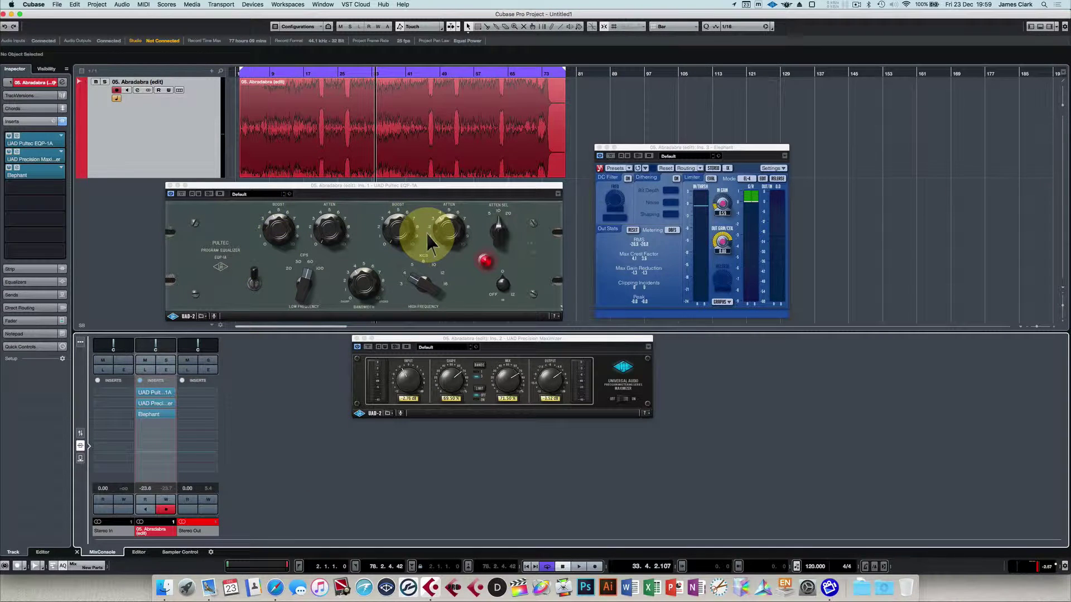
# Reposition the Pultec EQP-1A and Precision Maximizer windows so both plugins are fully visible.
pyautogui.moveTo(399, 186); pyautogui.dragTo(417, 171)
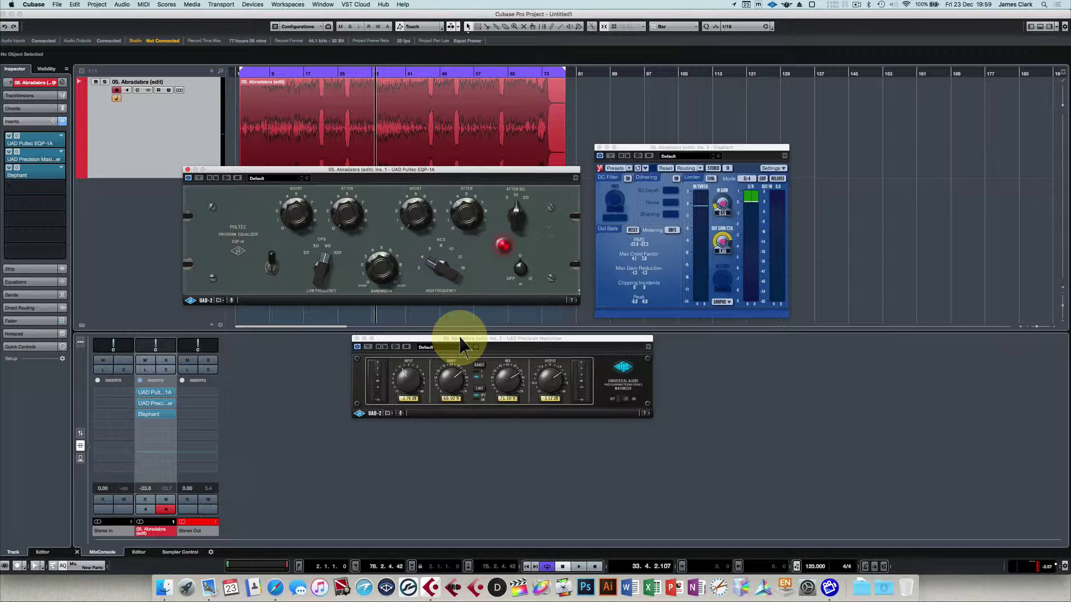
pyautogui.moveTo(470, 338); pyautogui.dragTo(438, 337)
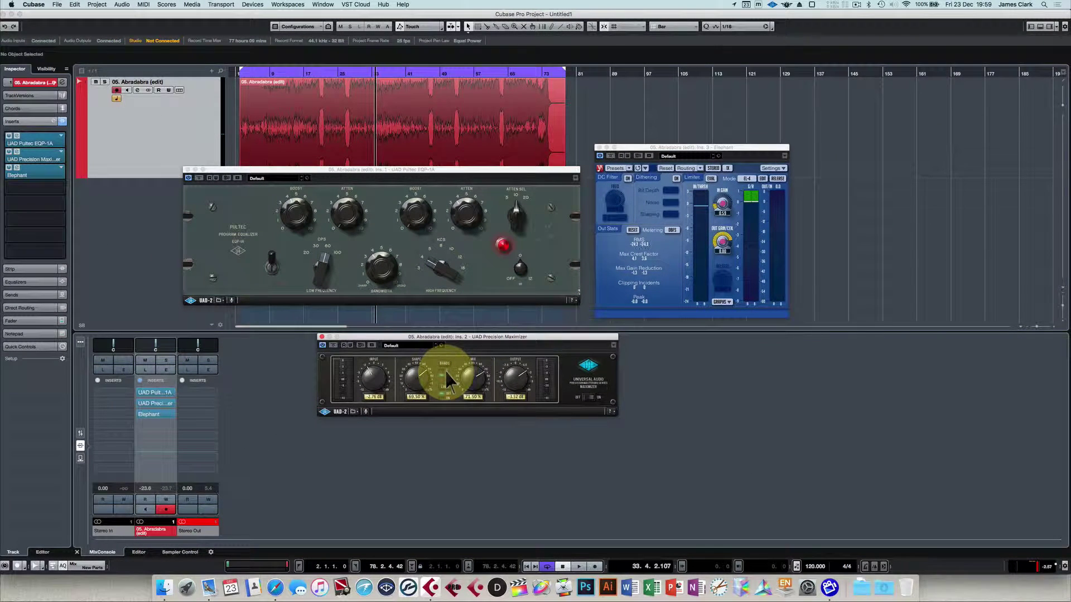
pyautogui.moveTo(320, 169); pyautogui.dragTo(320, 168)
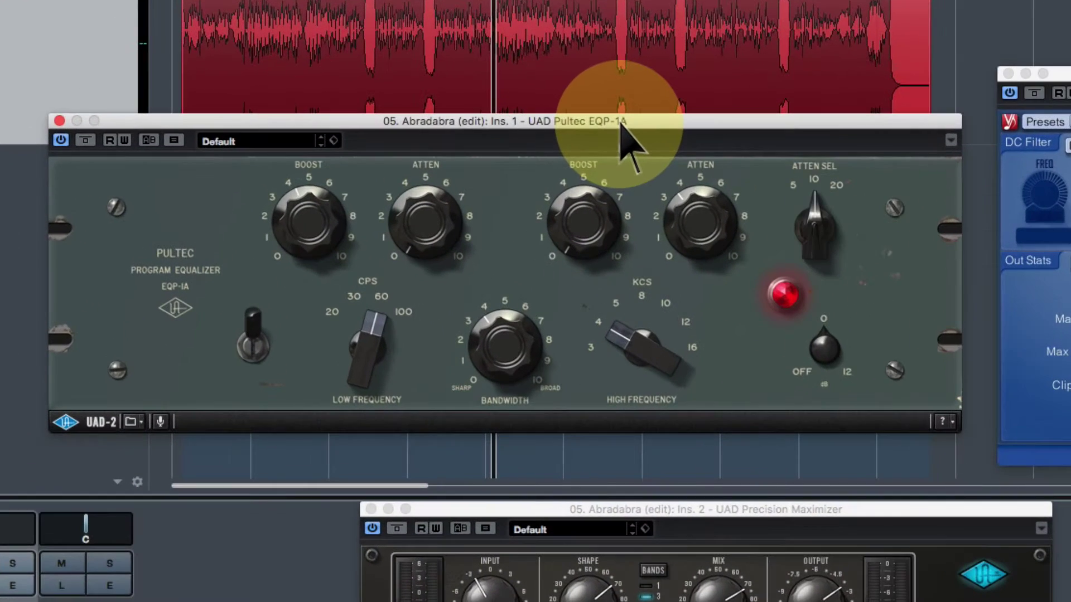
pyautogui.moveTo(311, 229); pyautogui.dragTo(306, 232)
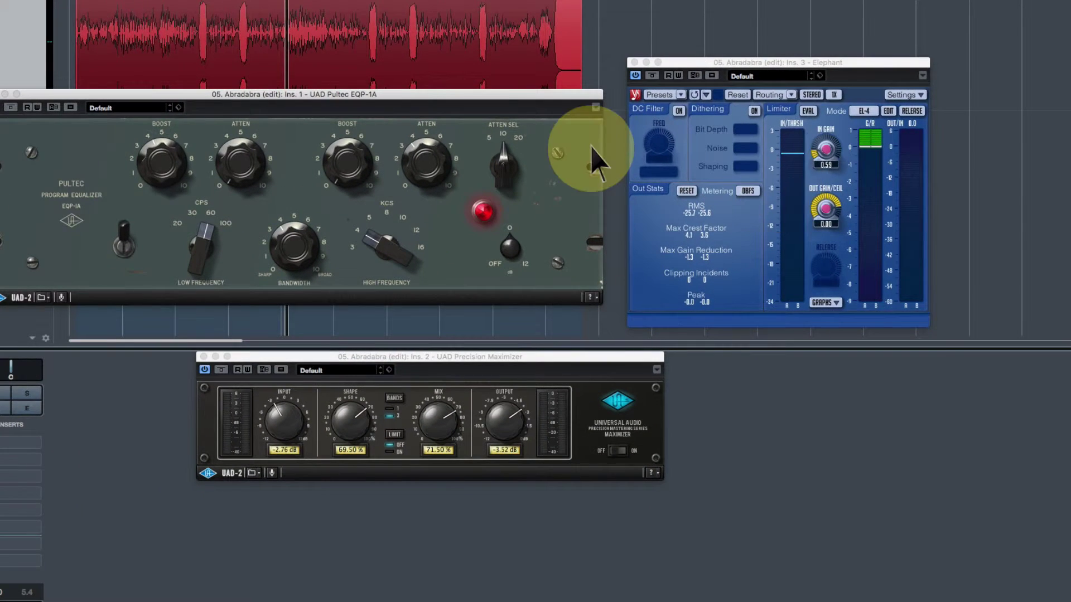
pyautogui.moveTo(519, 93); pyautogui.dragTo(523, 70)
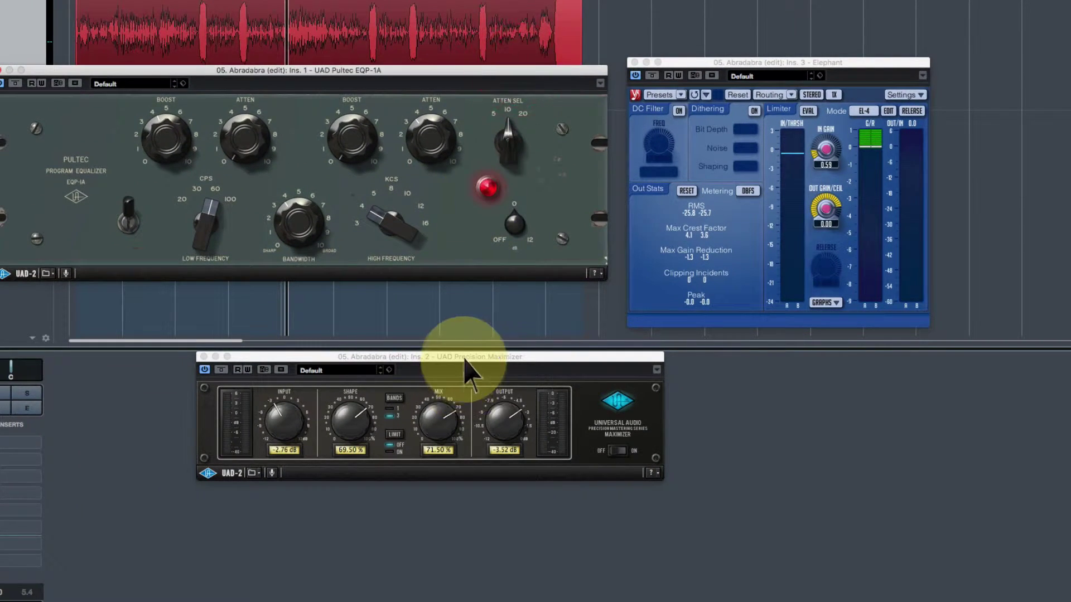
pyautogui.moveTo(463, 358); pyautogui.dragTo(434, 337)
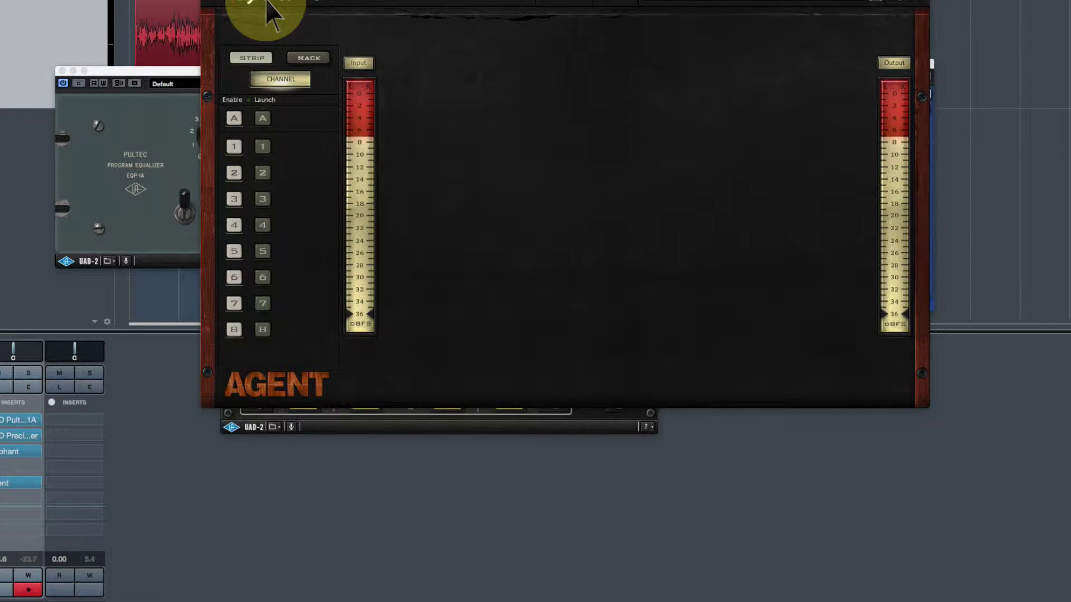
# Bring the whole Agent window into view, examine its Route page and return to the Live page.
pyautogui.moveTo(363, 0); pyautogui.dragTo(313, 80)
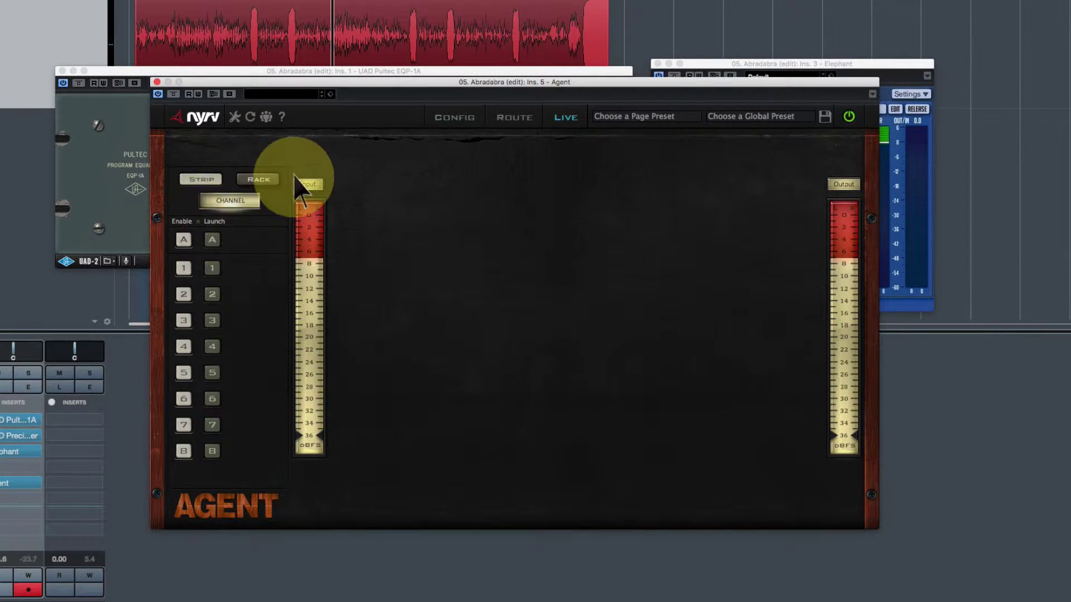
pyautogui.click(501, 120)
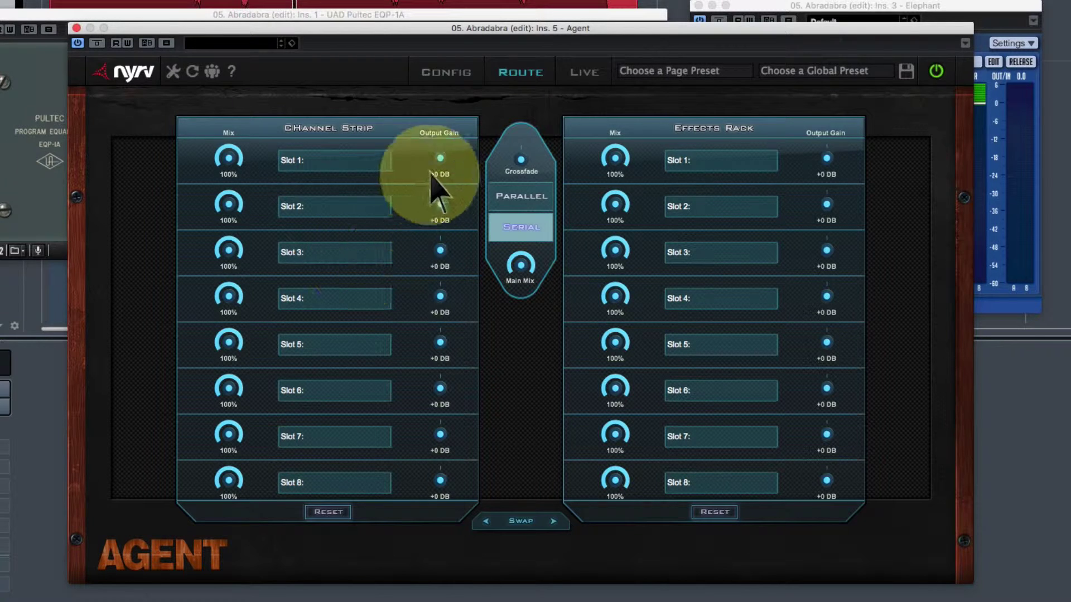
pyautogui.click(582, 72)
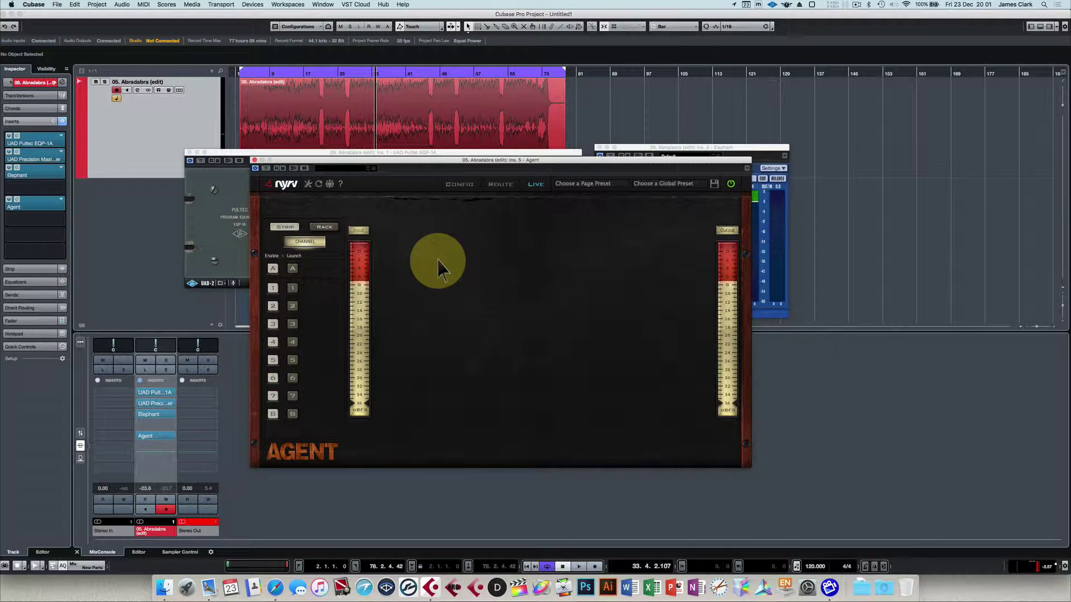
# Arrange the Pultec EQP-1A, Precision Maximizer and Elephant windows side by side above the Agent window.
pyautogui.moveTo(403, 162); pyautogui.dragTo(405, 196)
pyautogui.moveTo(395, 150); pyautogui.dragTo(338, 69)
pyautogui.moveTo(700, 146); pyautogui.dragTo(838, 94)
pyautogui.moveTo(592, 202); pyautogui.dragTo(567, 441)
pyautogui.moveTo(476, 323); pyautogui.dragTo(588, 114)
pyautogui.moveTo(581, 442); pyautogui.dragTo(577, 211)
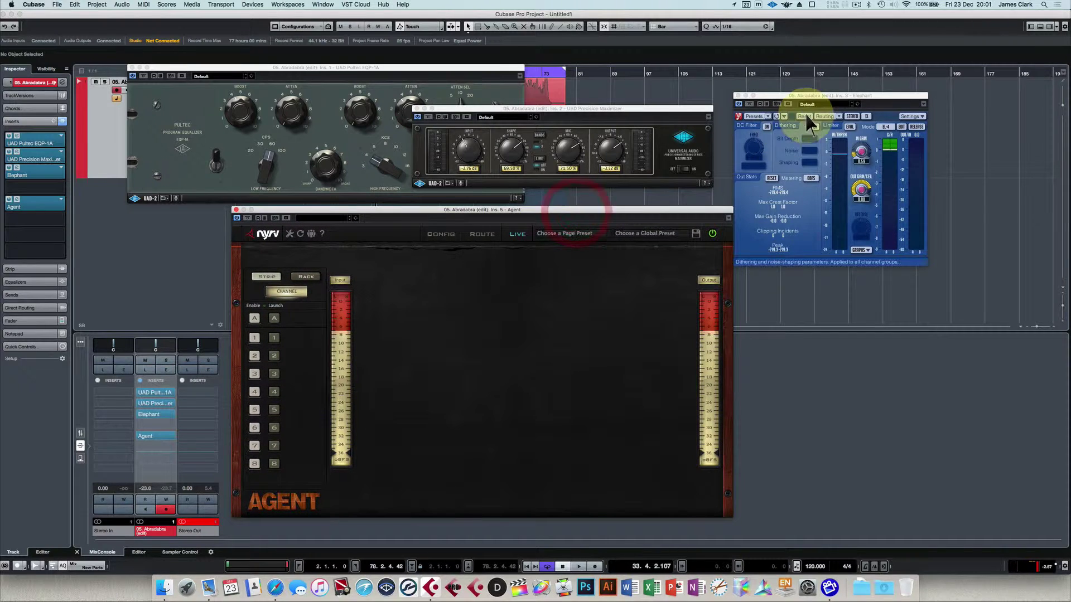
pyautogui.moveTo(831, 97); pyautogui.dragTo(844, 90)
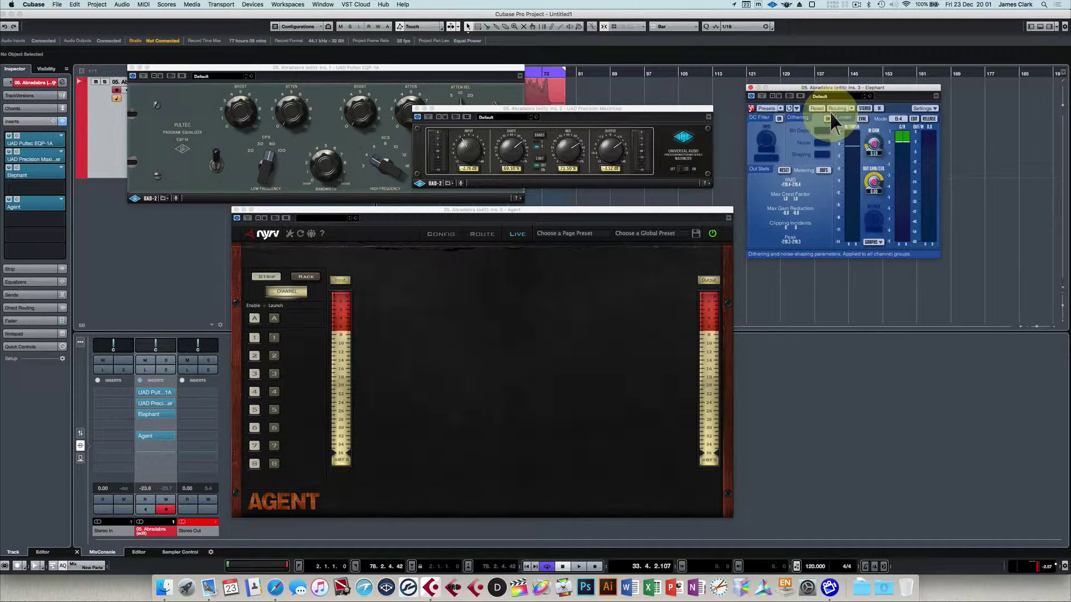
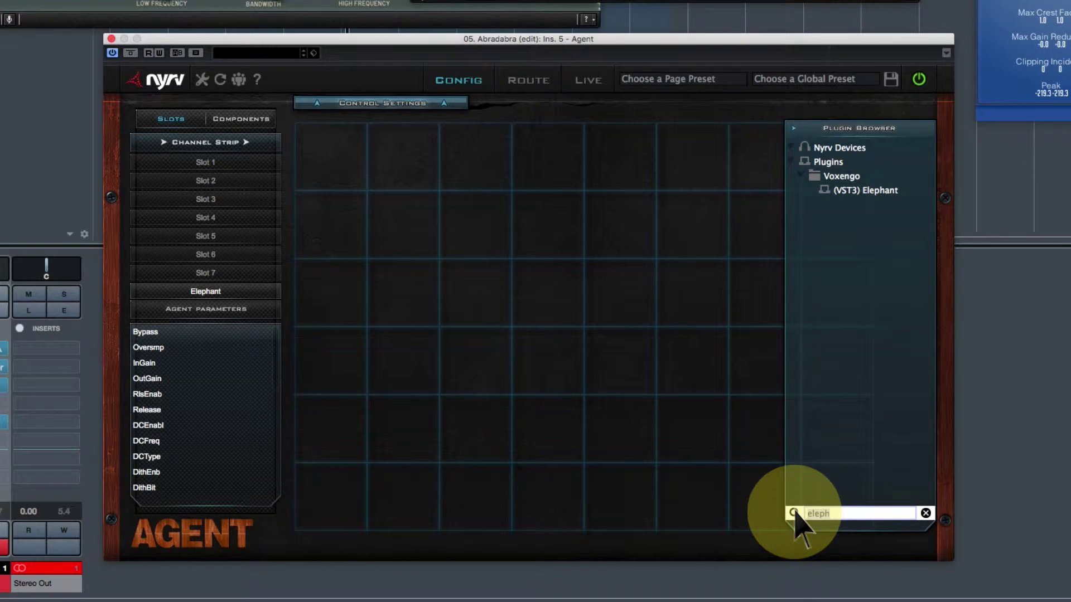
# Search Agent's plugin browser for "eqp-1a" and load the non-Legacy UAD Pultec EQP-1A into channel strip slot 1.
pyautogui.write('eqp')
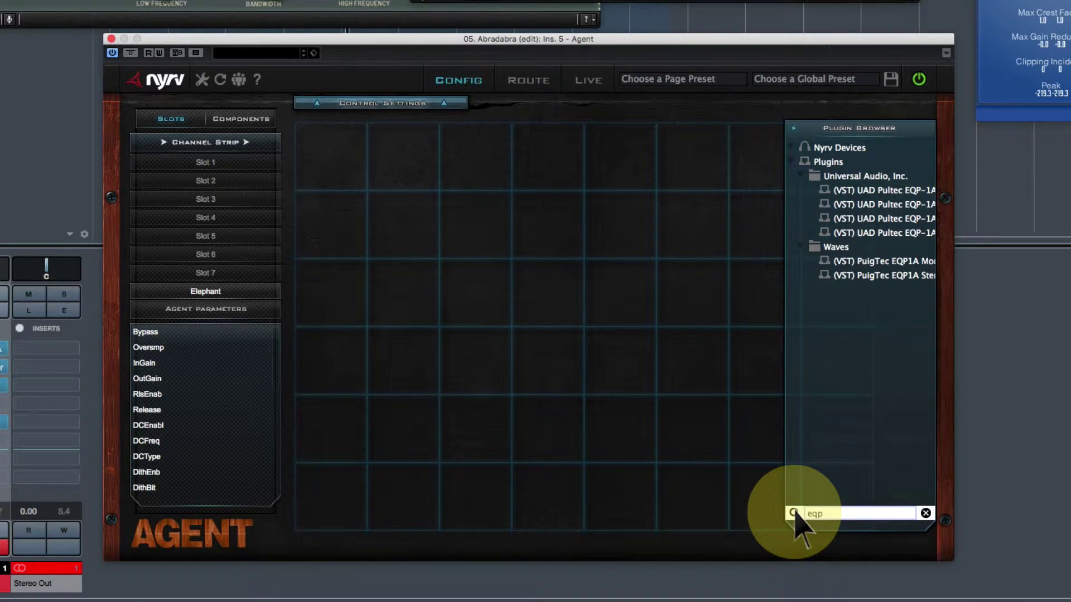
pyautogui.write('-qa')
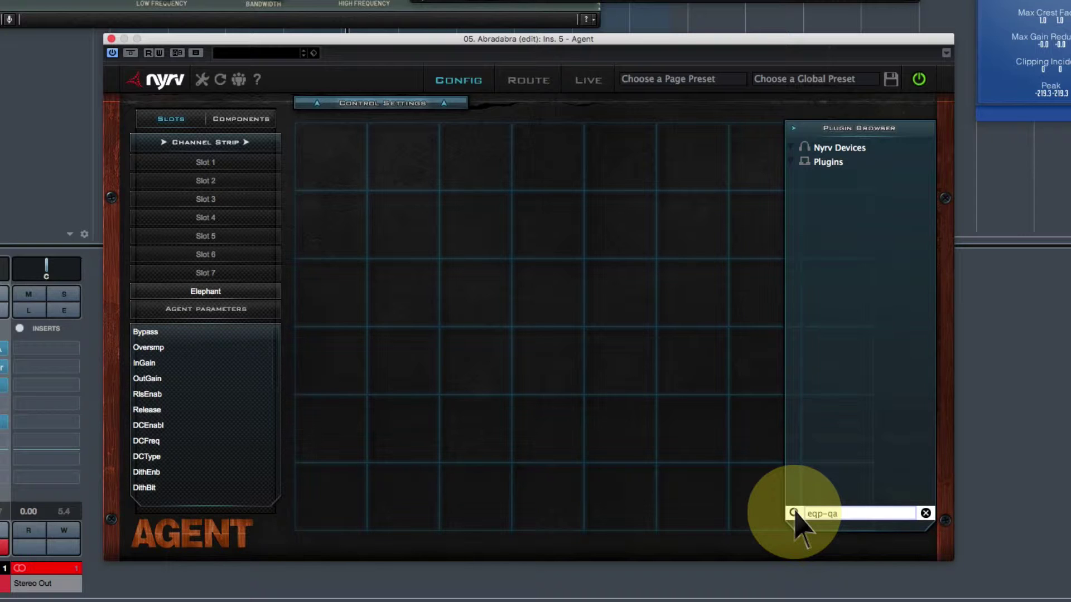
pyautogui.press('BackSpace')
pyautogui.press('BackSpace')
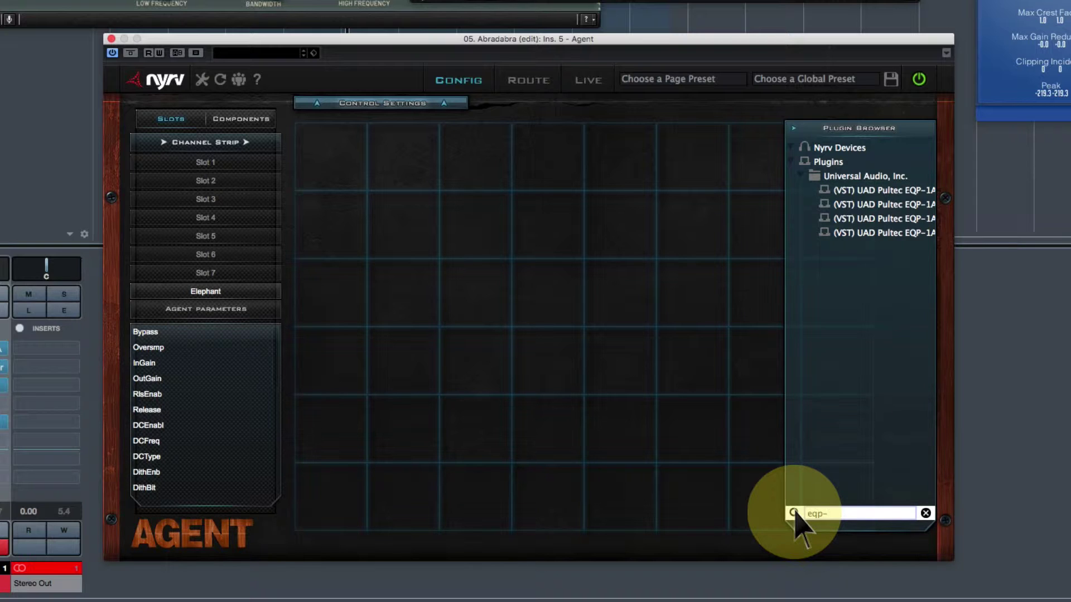
pyautogui.write('1a')
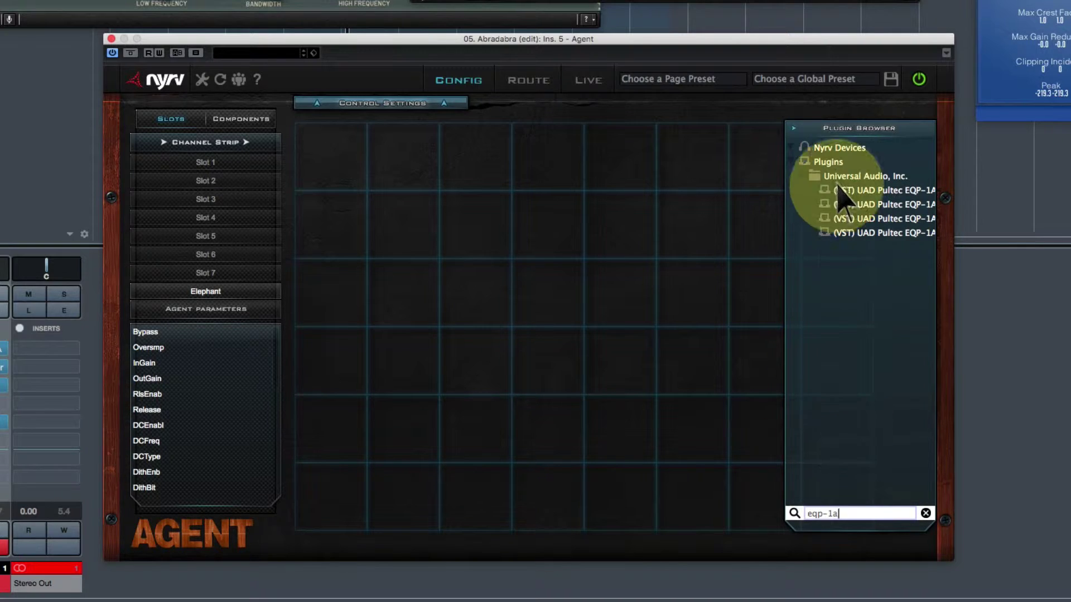
pyautogui.moveTo(837, 190); pyautogui.dragTo(232, 162)
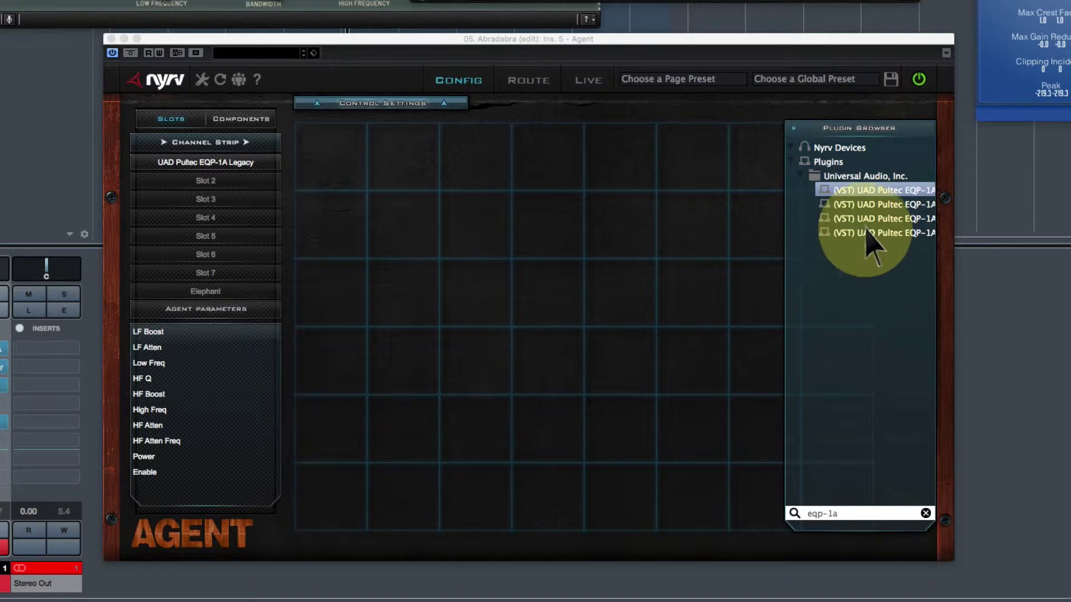
pyautogui.moveTo(863, 221); pyautogui.dragTo(254, 168)
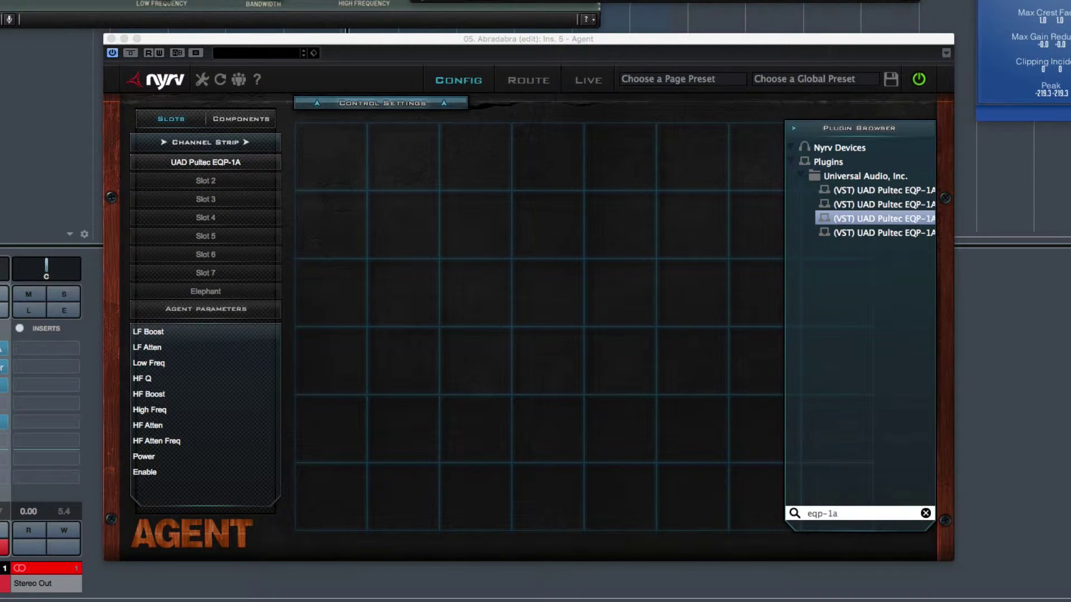
# Search the plugin browser for "maximi" and load UAD Precision Maximizer into channel strip slot 5.
pyautogui.click(801, 513)
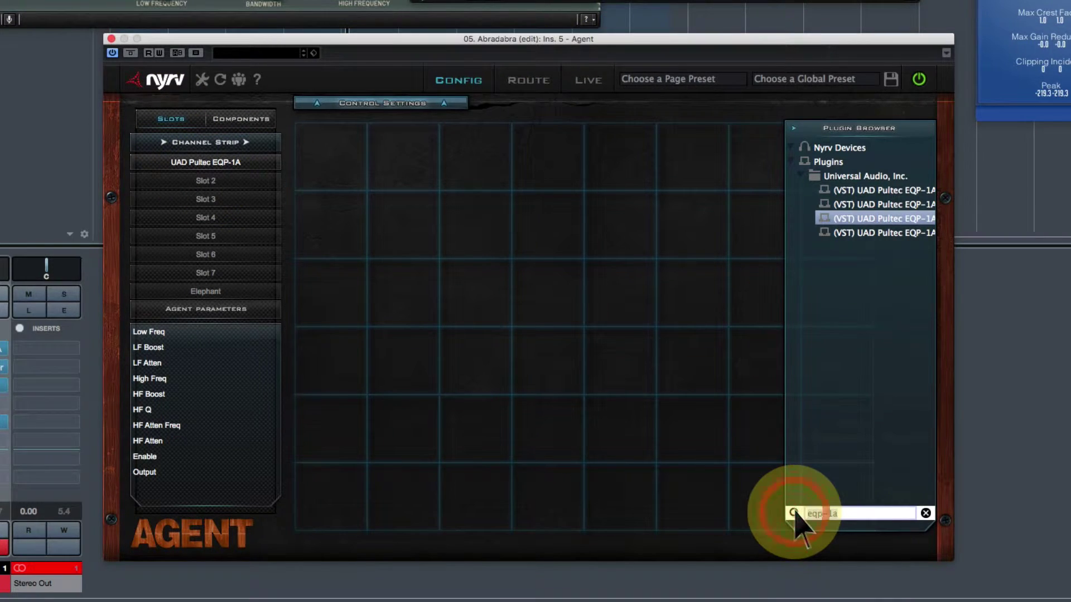
pyautogui.write('maximi')
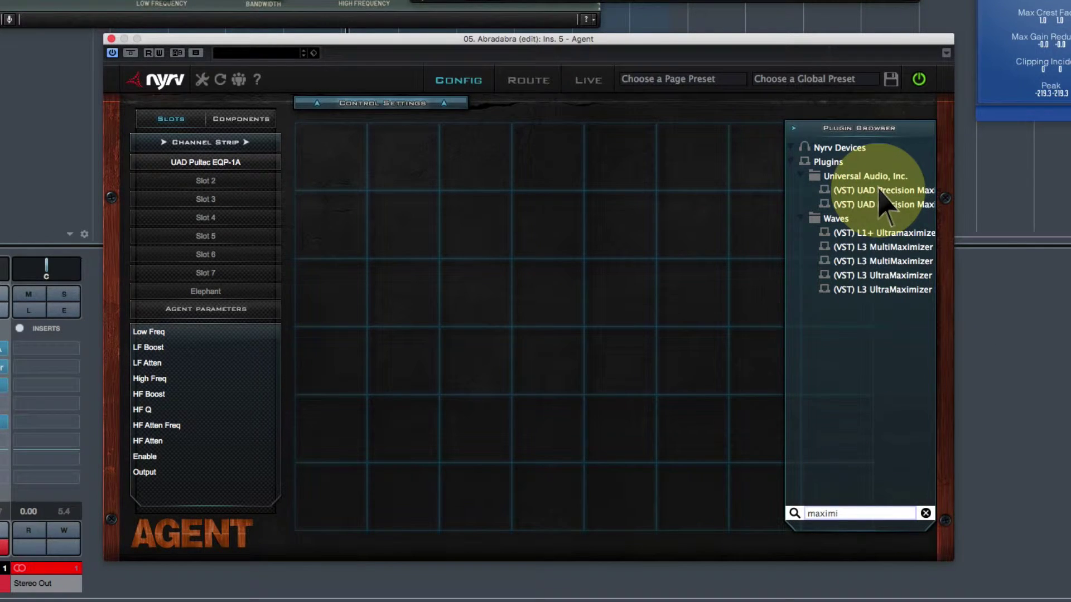
pyautogui.moveTo(887, 190); pyautogui.dragTo(239, 235)
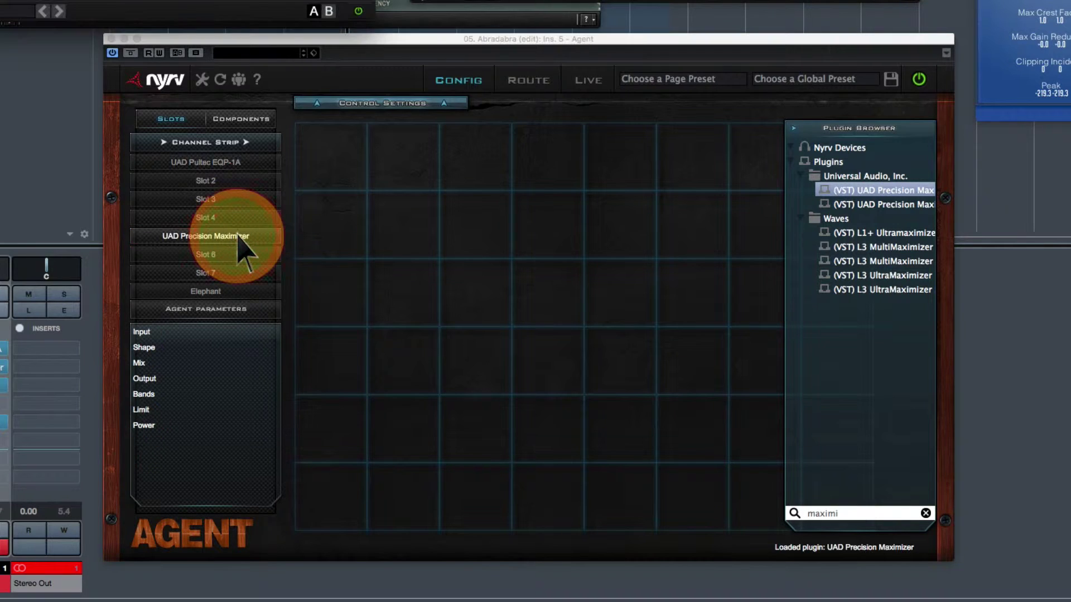
# Examine the Agent parameter lists of the Pultec EQP-1A, Precision Maximizer and Elephant slots.
pyautogui.click(225, 163)
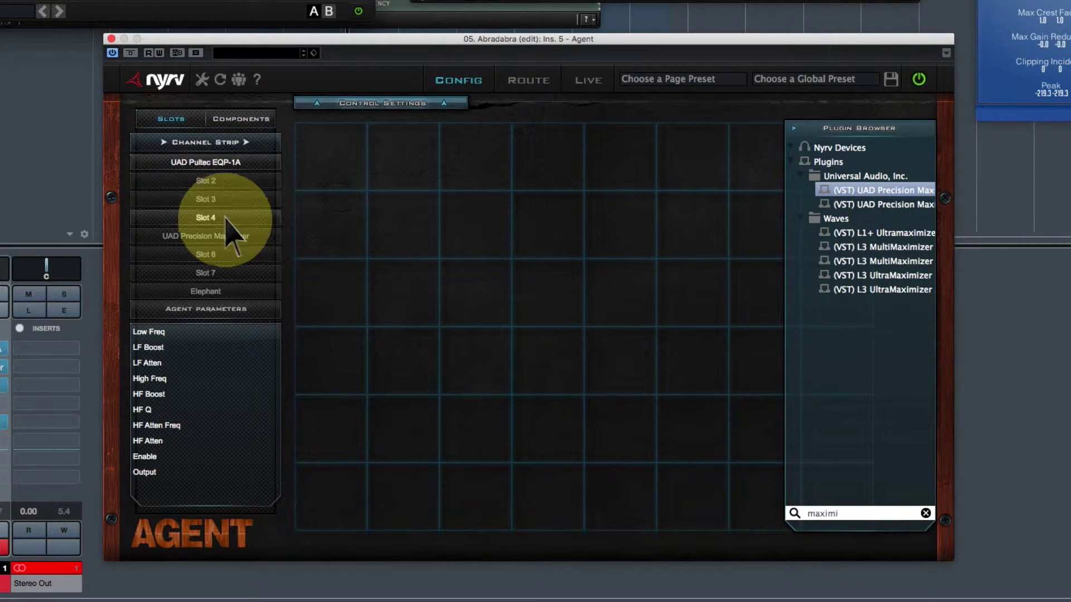
pyautogui.click(226, 236)
pyautogui.click(221, 292)
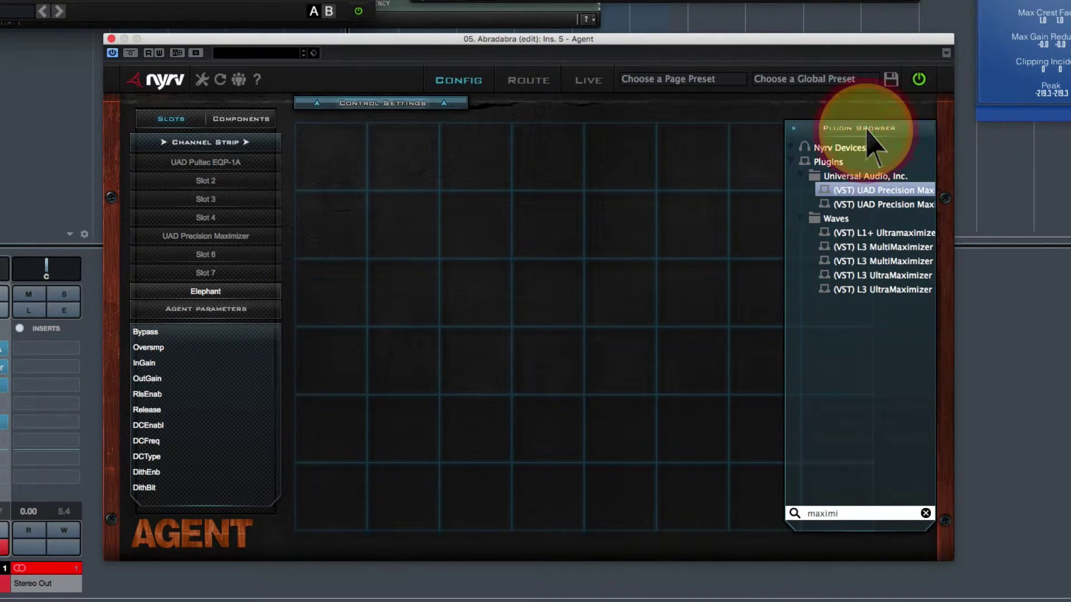
# Collapse Agent's plugin browser and spread the Pultec EQP-1A, Precision Maximizer and Elephant windows so they do not overlap.
pyautogui.click(791, 130)
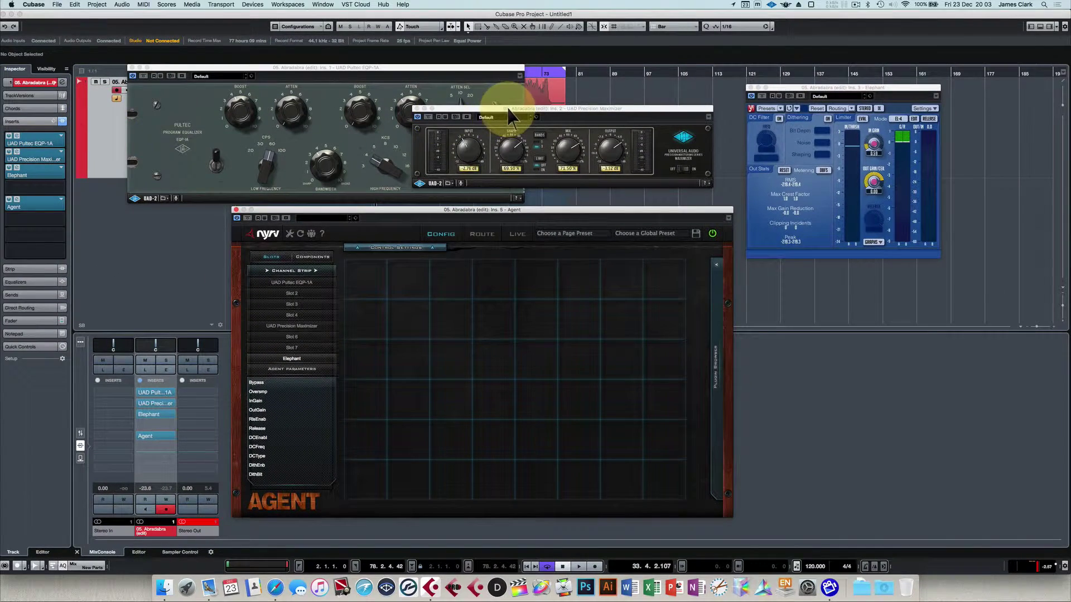
pyautogui.moveTo(504, 109); pyautogui.dragTo(533, 99)
pyautogui.moveTo(466, 69); pyautogui.dragTo(378, 68)
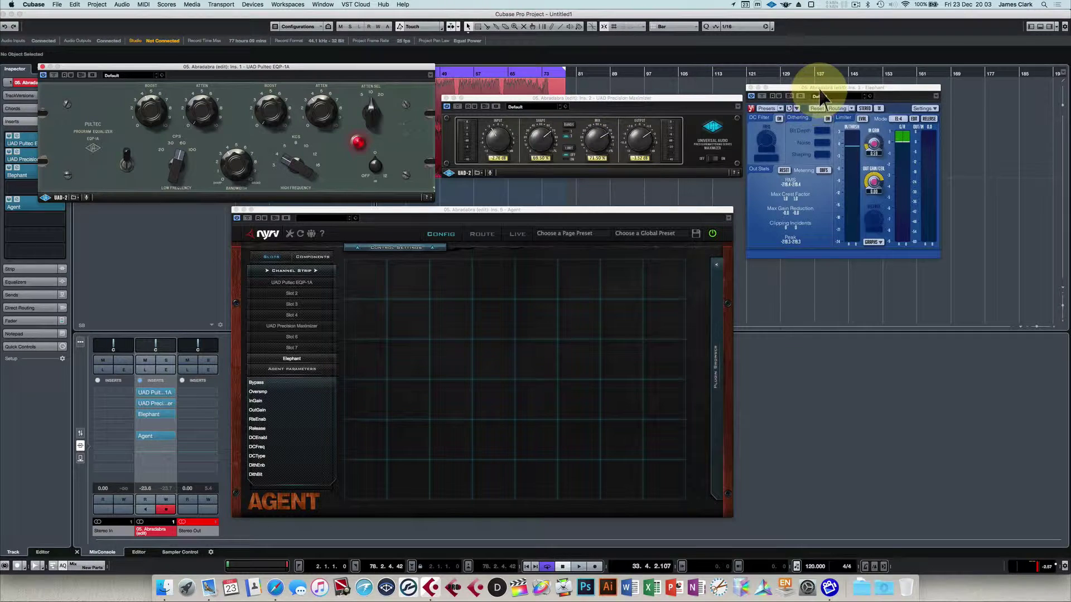
pyautogui.moveTo(819, 91); pyautogui.dragTo(825, 90)
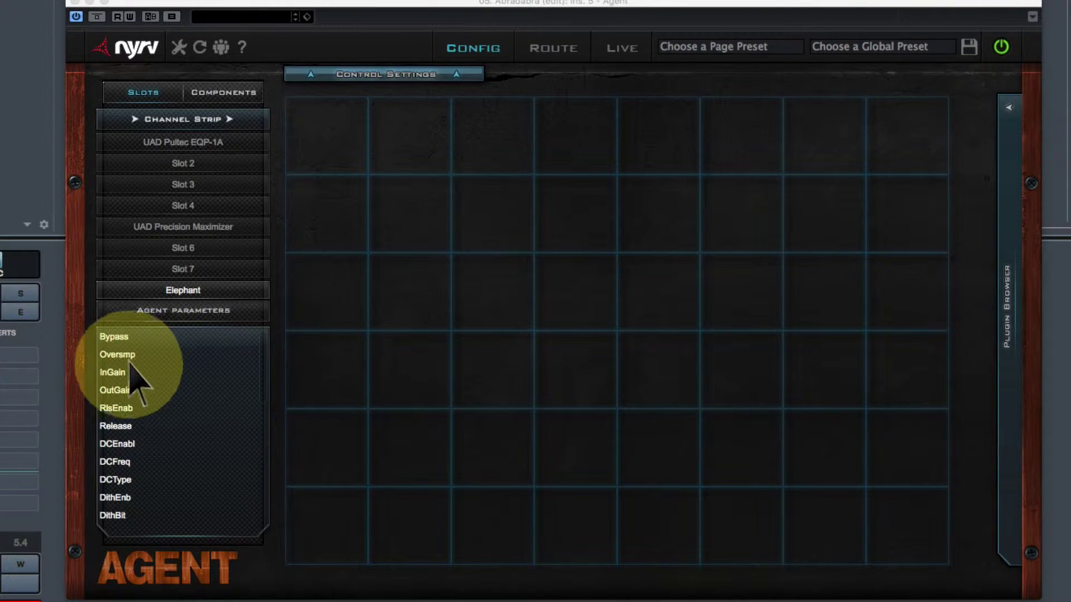
# Place Elephant's InGain parameter as a knob in the seventh column, fifth row of Agent's control grid.
pyautogui.moveTo(118, 372); pyautogui.dragTo(139, 383)
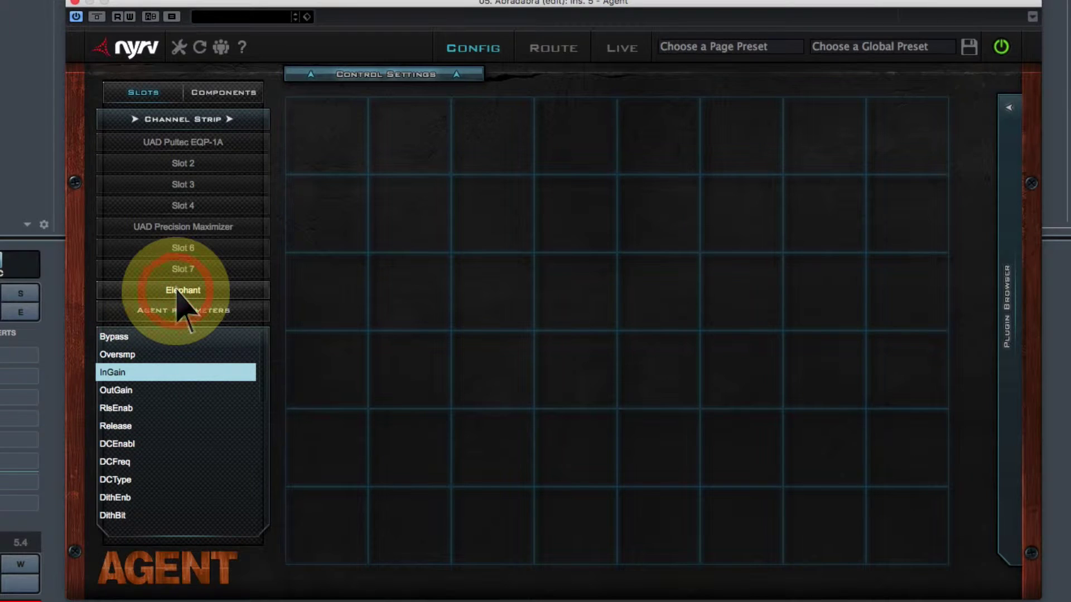
pyautogui.click(182, 225)
pyautogui.click(186, 292)
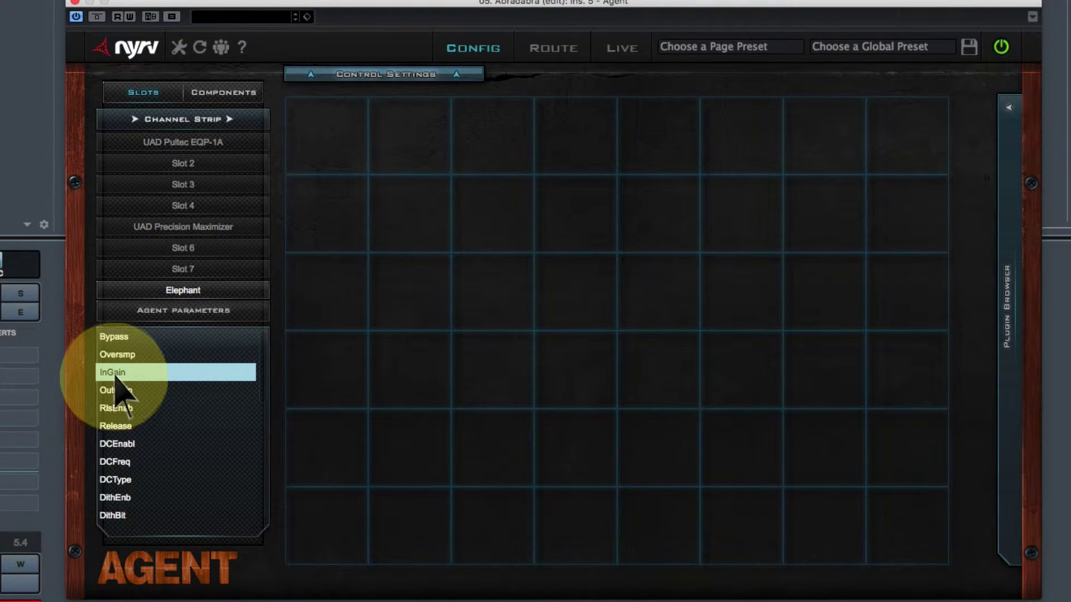
pyautogui.moveTo(116, 377); pyautogui.dragTo(422, 410)
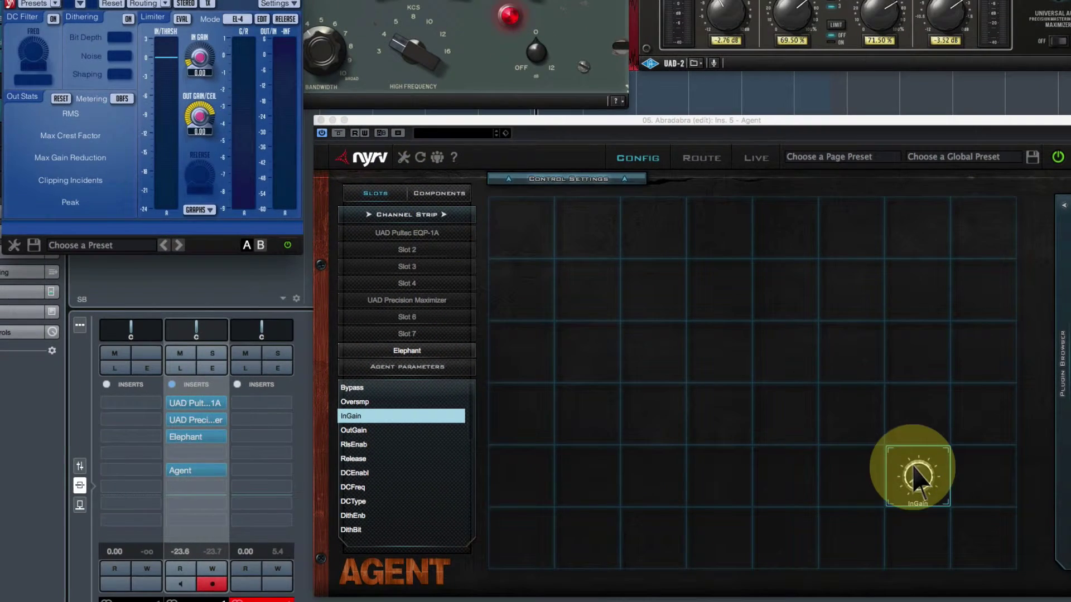
# Test the InGain knob against Elephant's own gain control, leave it at about 2.94, and close the Elephant window opened from Agent.
pyautogui.click(824, 444)
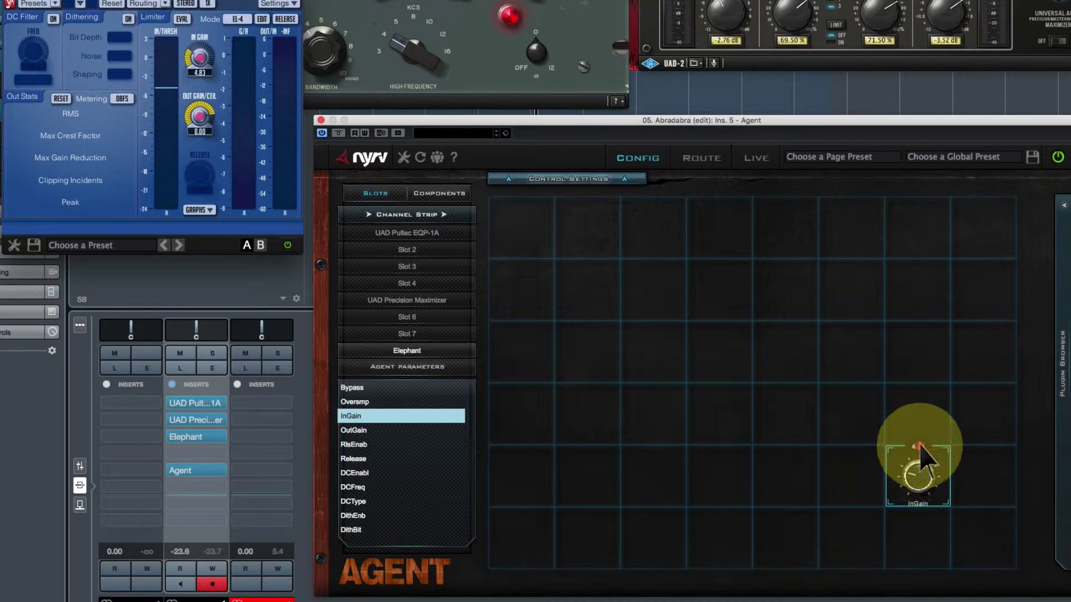
pyautogui.moveTo(919, 446)
pyautogui.mouseDown()
pyautogui.moveTo(917, 471)
pyautogui.moveTo(926, 441)
pyautogui.mouseUp()
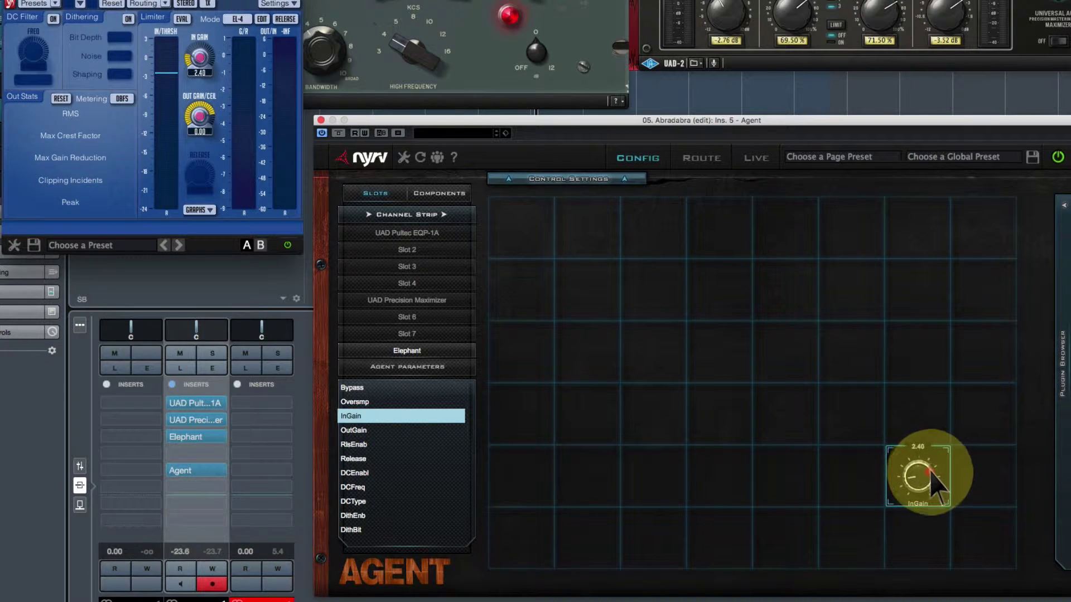
pyautogui.moveTo(937, 488); pyautogui.dragTo(920, 471)
pyautogui.click(198, 58)
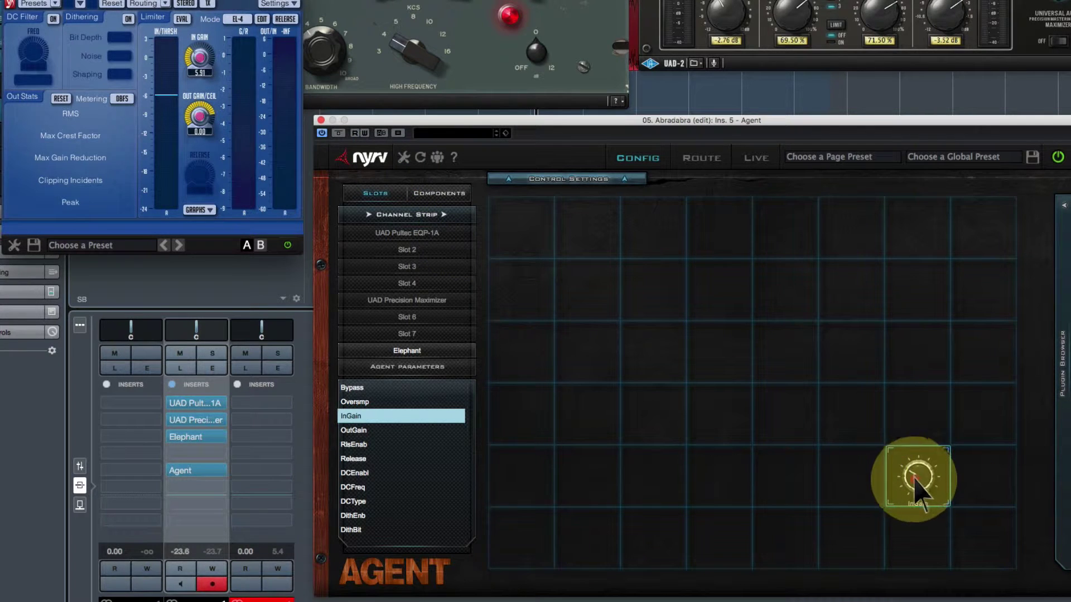
pyautogui.moveTo(915, 480); pyautogui.dragTo(920, 502)
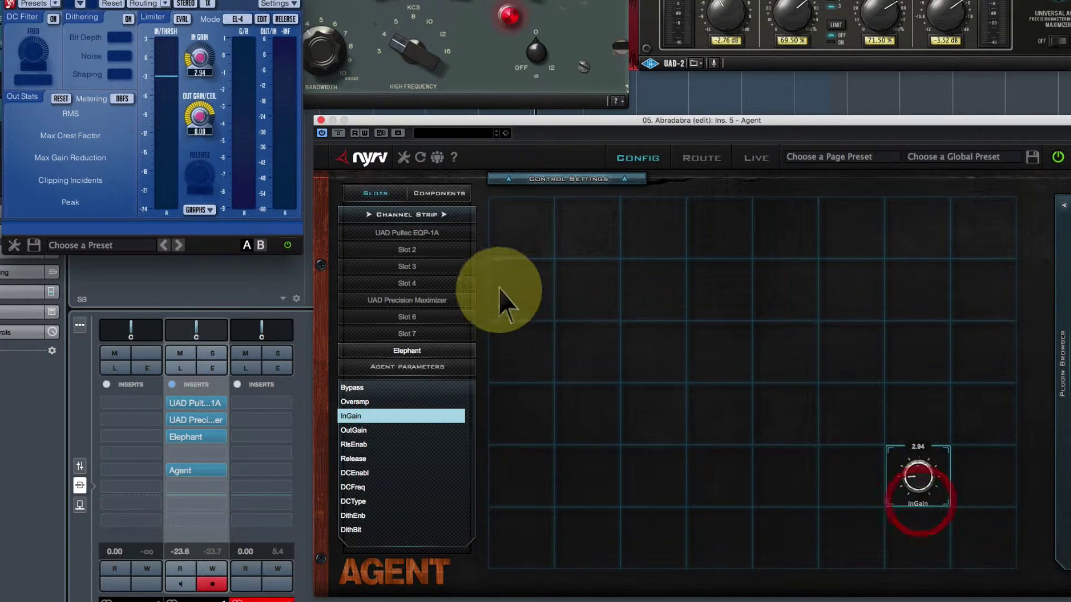
pyautogui.click(17, 3)
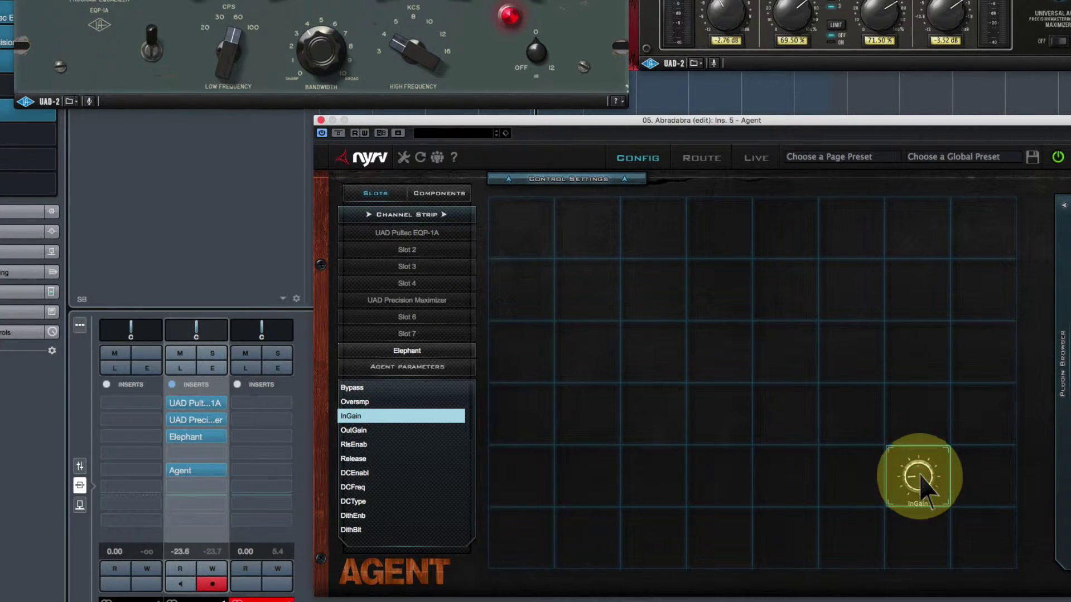
# Relabel the InGain knob "Elephant Gain" in its control settings, and close the settings.
pyautogui.click(524, 179)
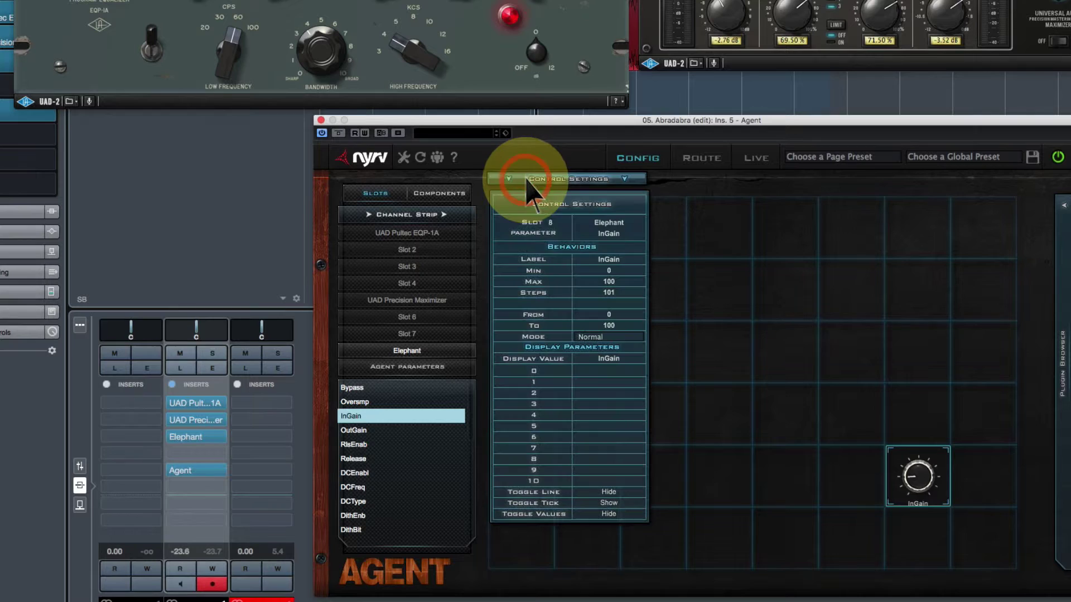
pyautogui.click(609, 260)
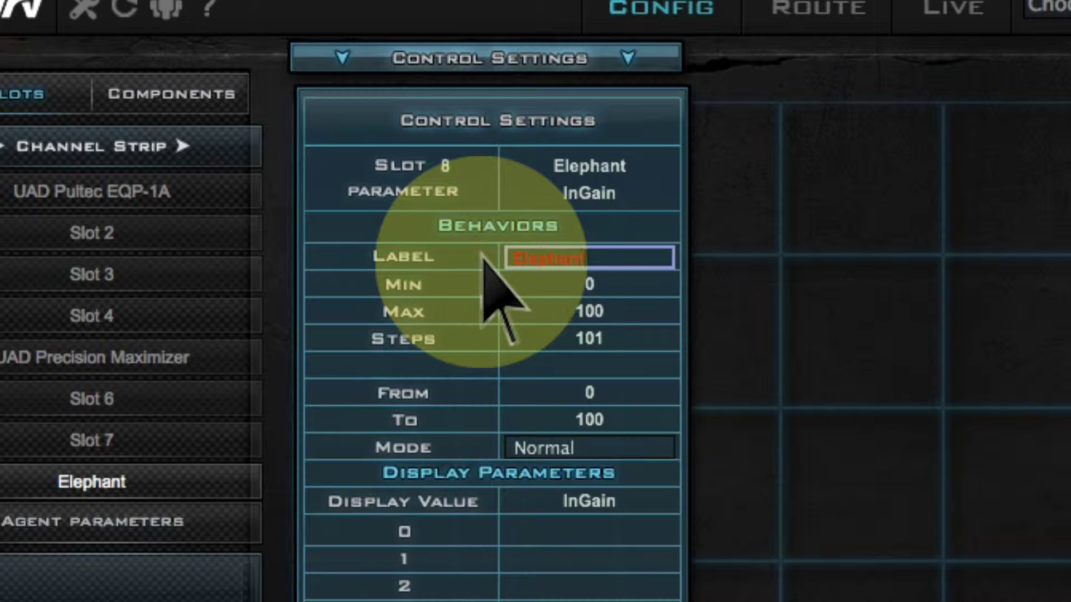
pyautogui.press('Return')
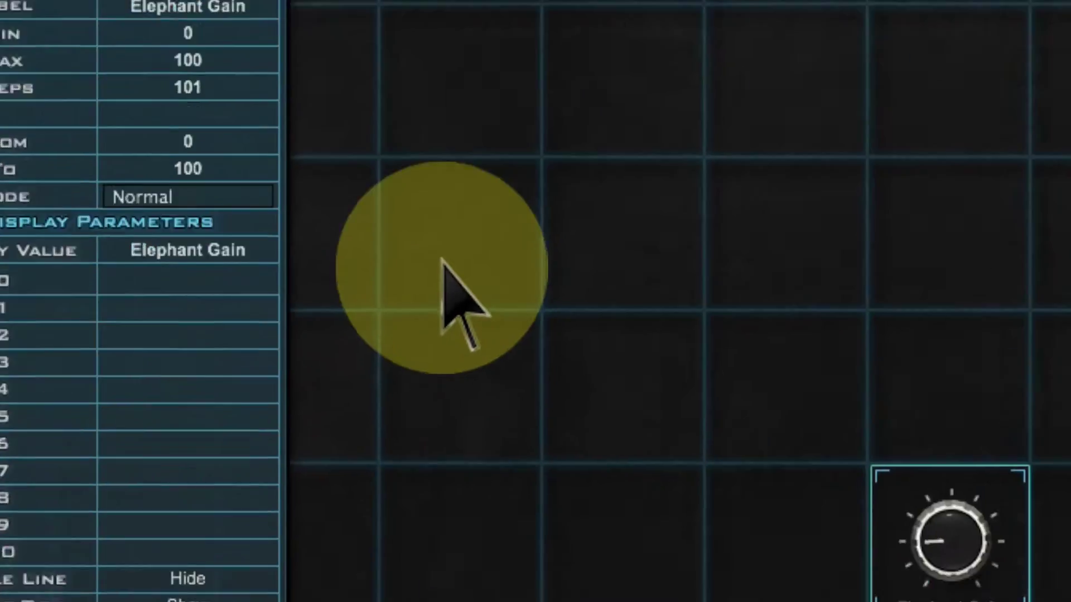
pyautogui.click(880, 601)
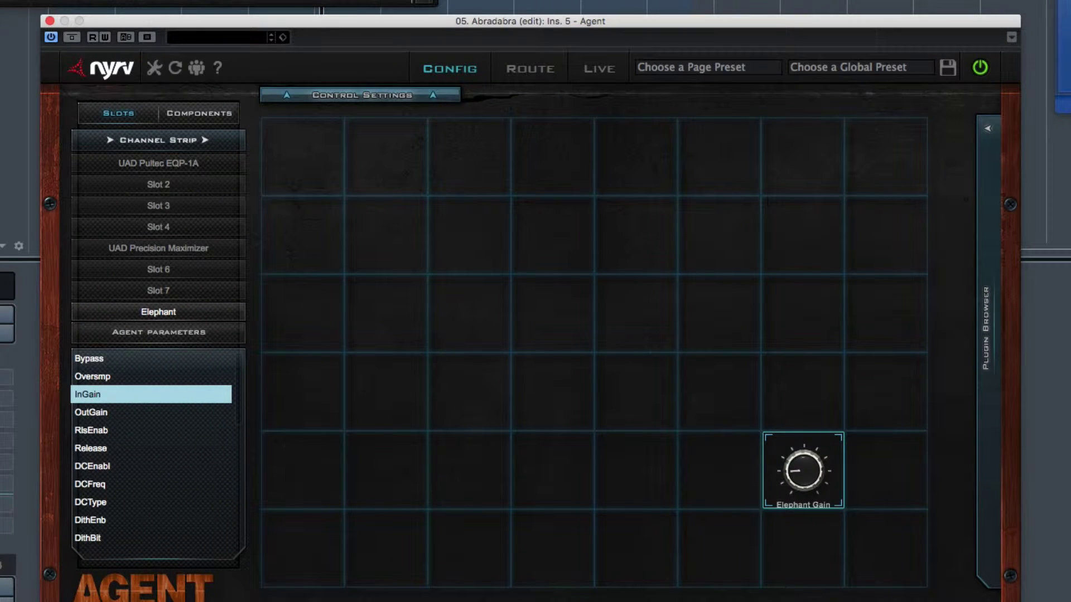
# Place Precision Maximizer's Shape, Mix and Output knobs side by side in columns four to six of the grid's fifth row.
pyautogui.click(184, 248)
pyautogui.moveTo(105, 376); pyautogui.dragTo(555, 471)
pyautogui.moveTo(106, 396); pyautogui.dragTo(631, 486)
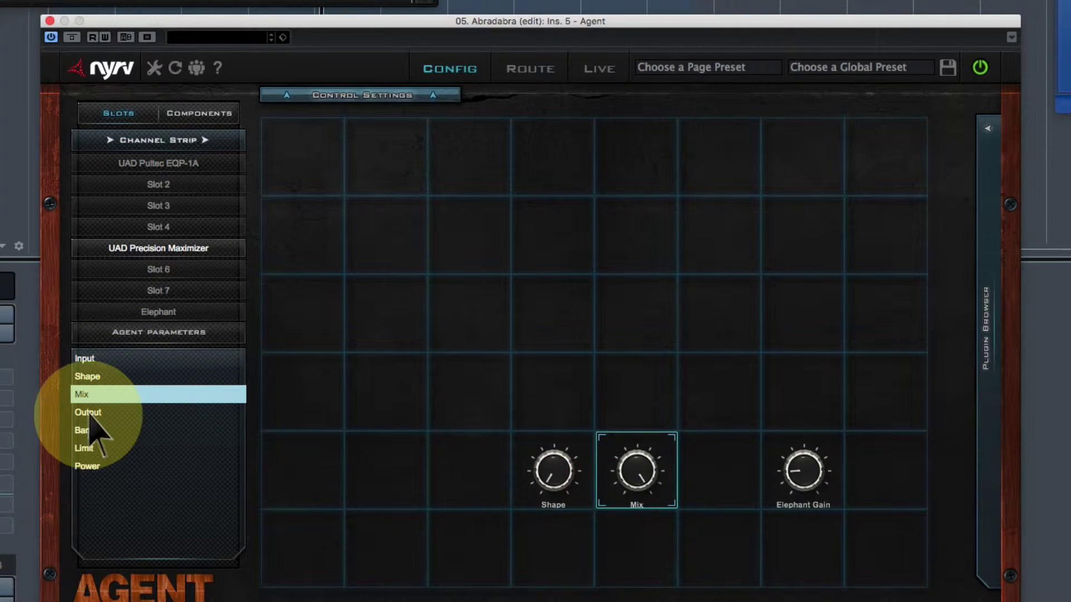
pyautogui.moveTo(92, 413); pyautogui.dragTo(717, 502)
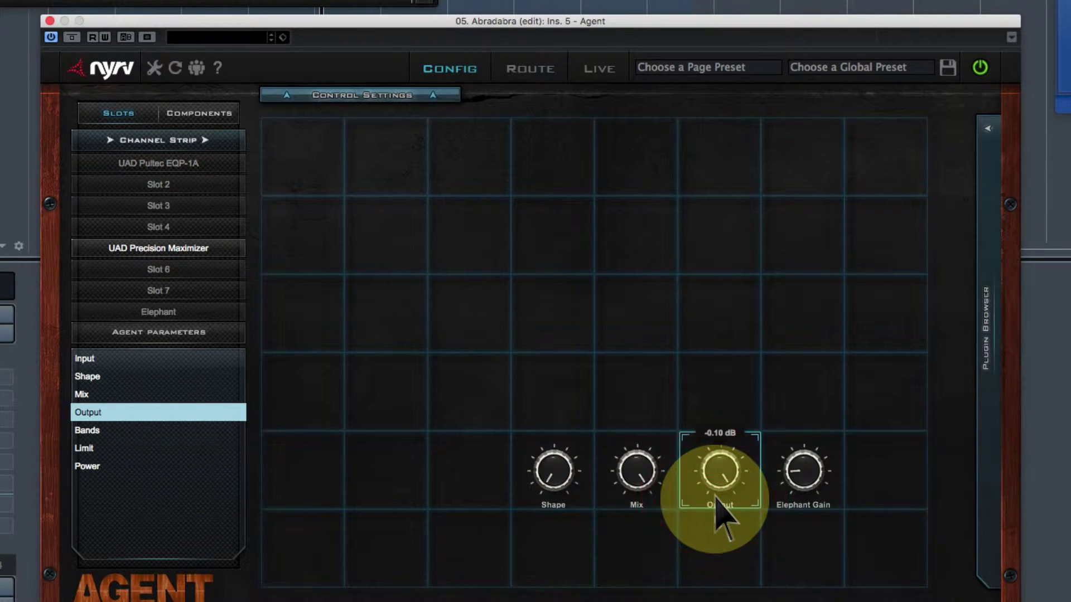
# Move the Elephant Gain knob to the eighth column and place Precision Maximizer's Input knob immediately before Shape.
pyautogui.click(803, 471)
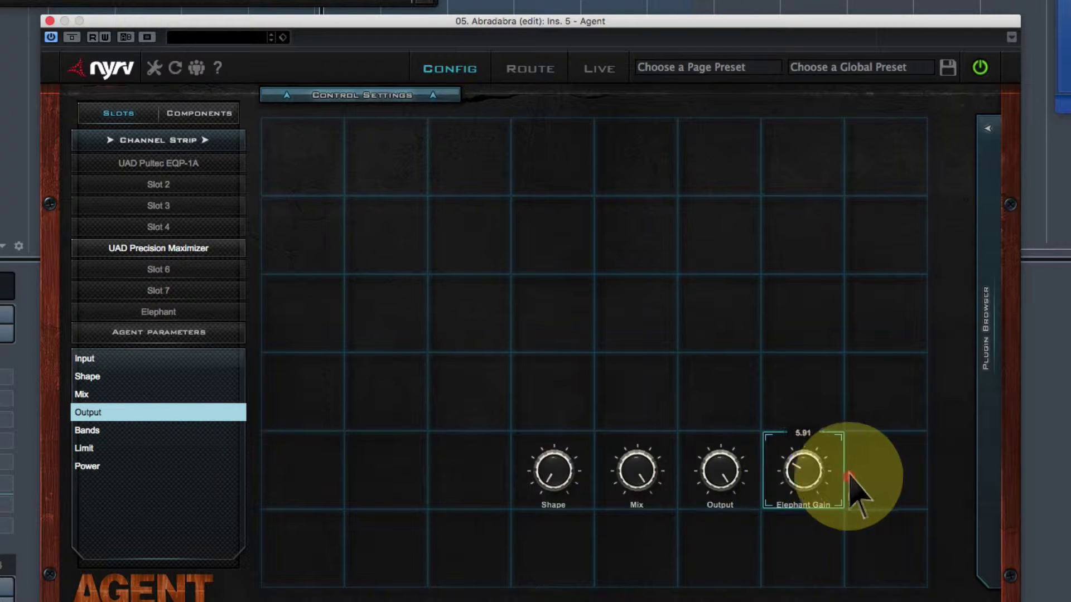
pyautogui.moveTo(835, 480); pyautogui.dragTo(886, 455)
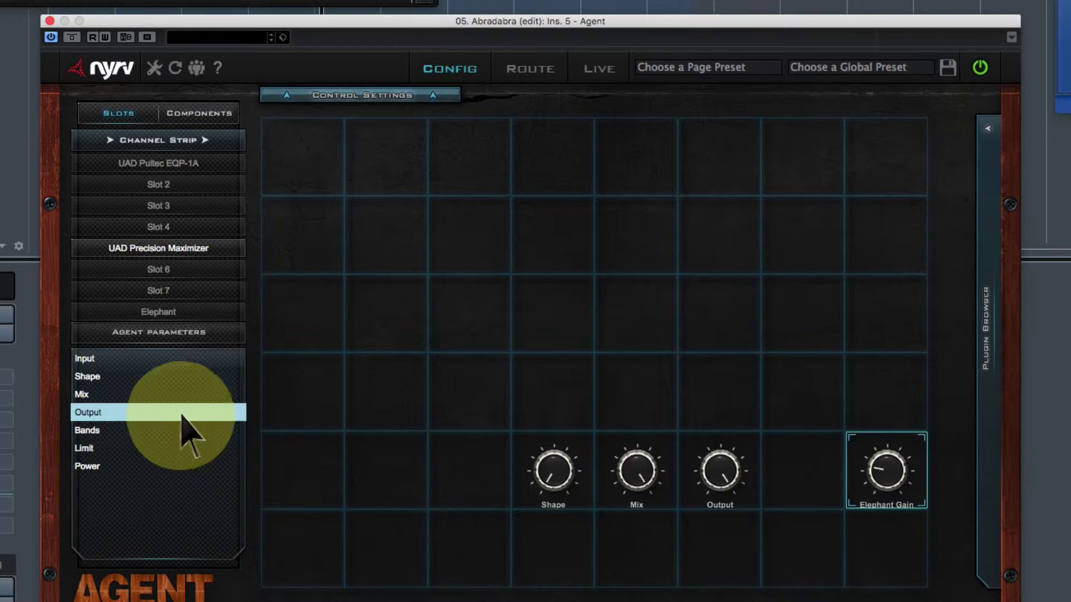
pyautogui.click(112, 359)
pyautogui.moveTo(112, 359); pyautogui.dragTo(451, 497)
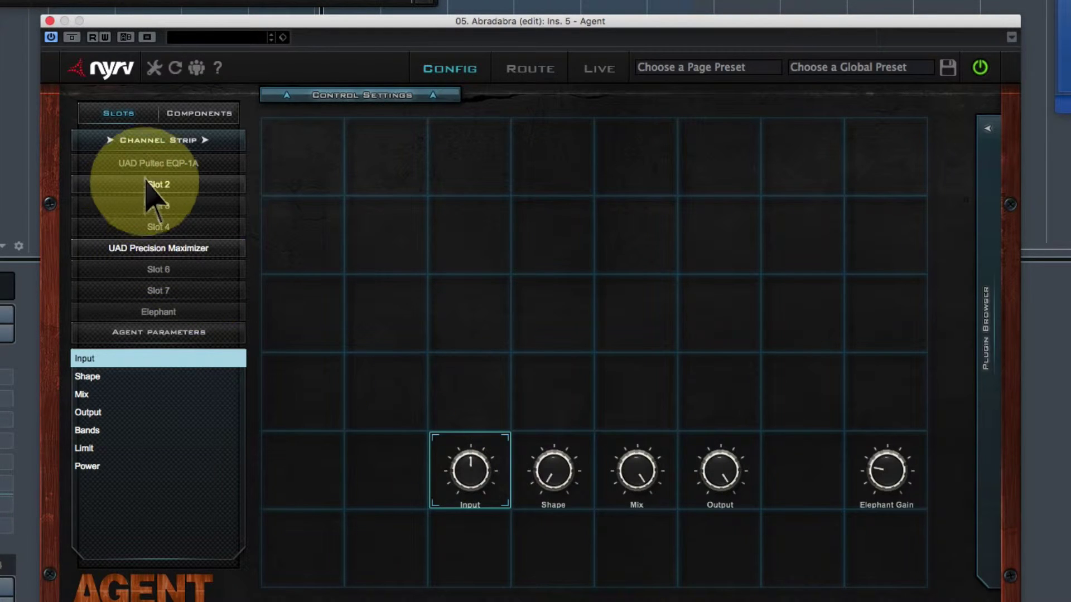
# Place the Pultec EQP-1A's LF Boost and HF Boost knobs in the first grid row, and LF Atten, HF Q and HF Atten in the second.
pyautogui.click(153, 163)
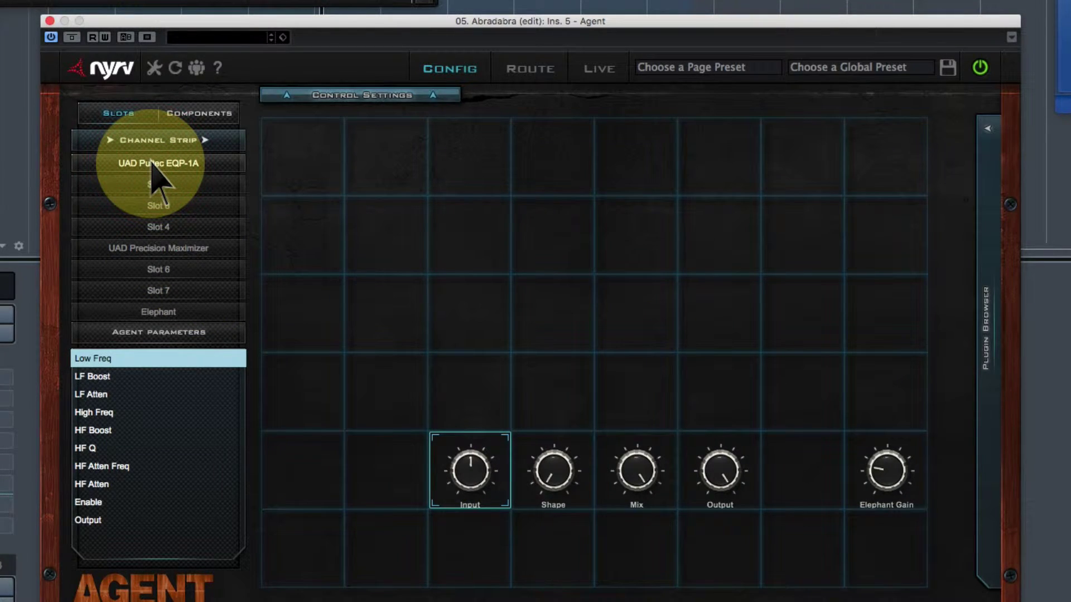
pyautogui.click(103, 376)
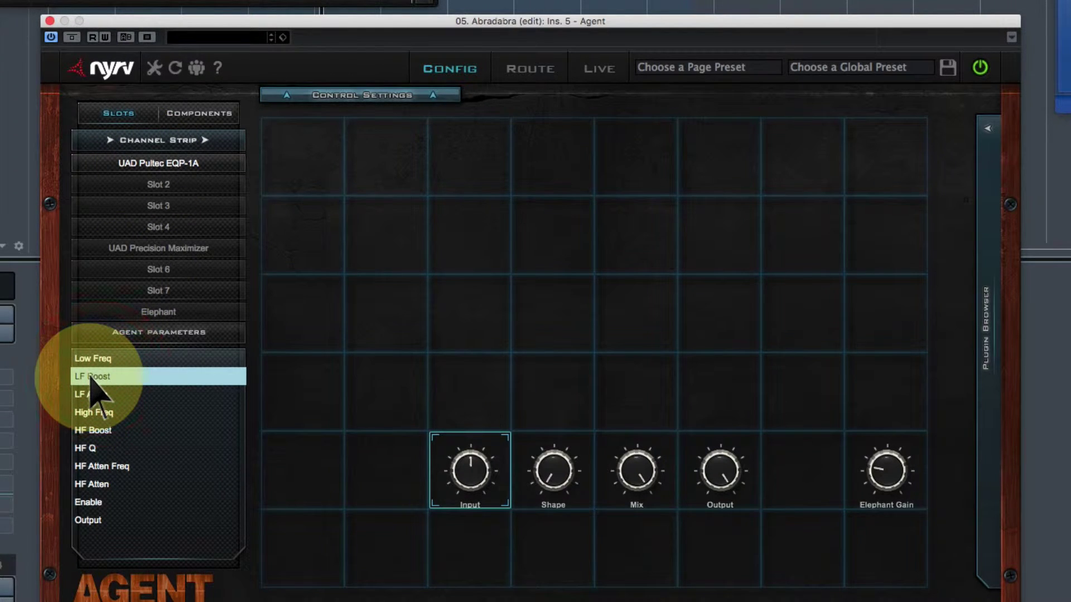
pyautogui.moveTo(92, 378); pyautogui.dragTo(385, 167)
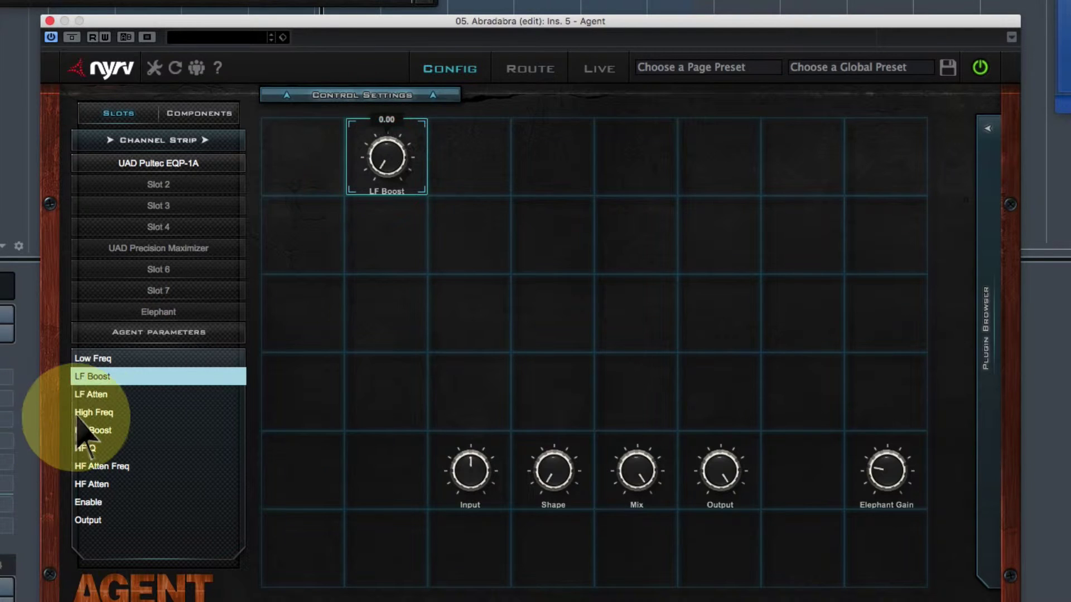
pyautogui.moveTo(94, 394); pyautogui.dragTo(375, 230)
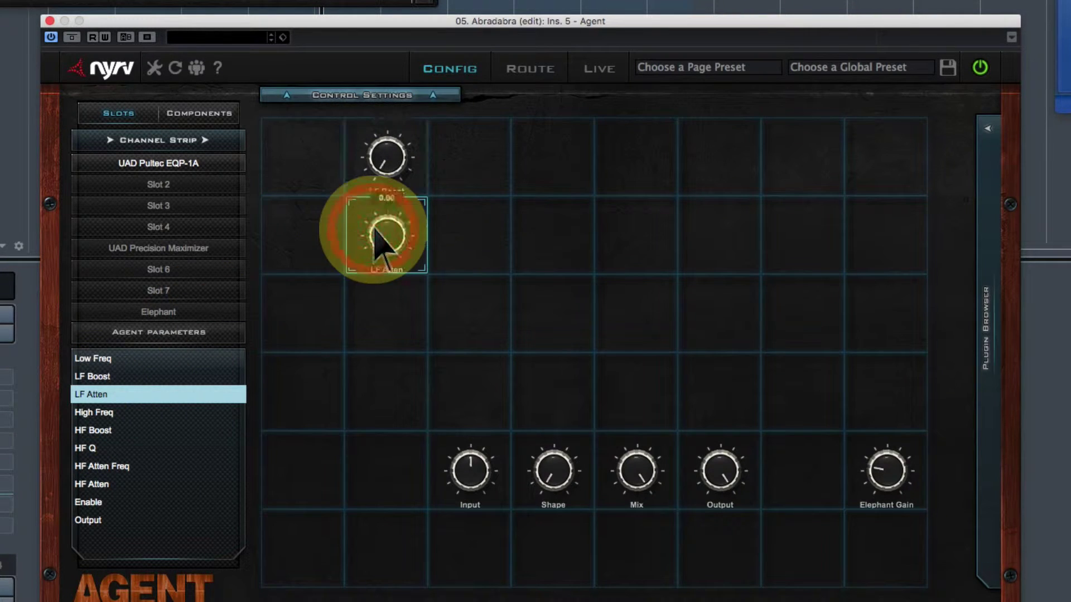
pyautogui.moveTo(122, 431); pyautogui.dragTo(548, 180)
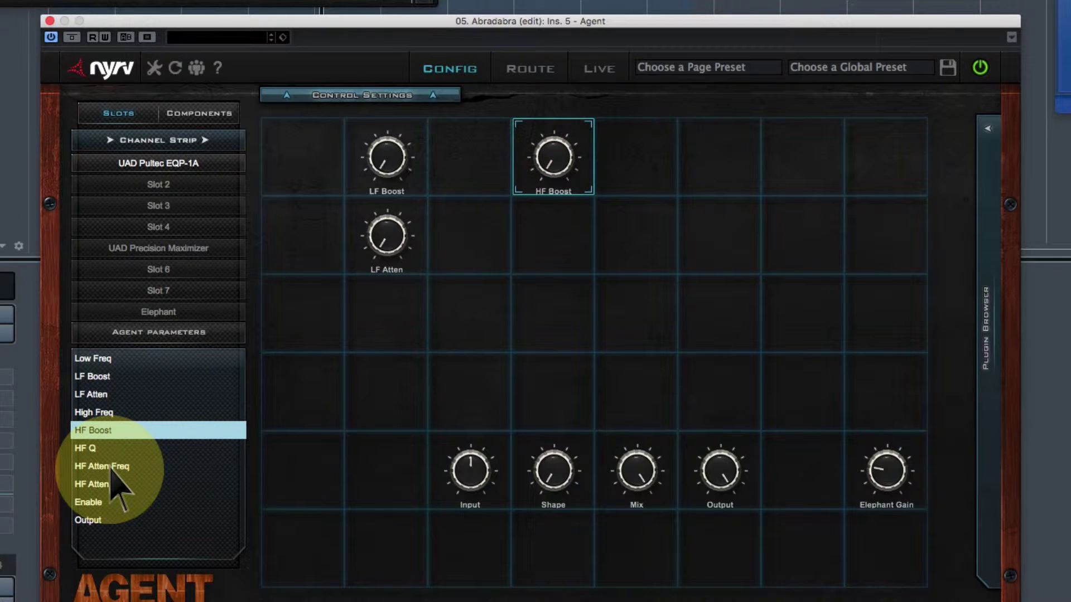
pyautogui.moveTo(96, 484); pyautogui.dragTo(536, 256)
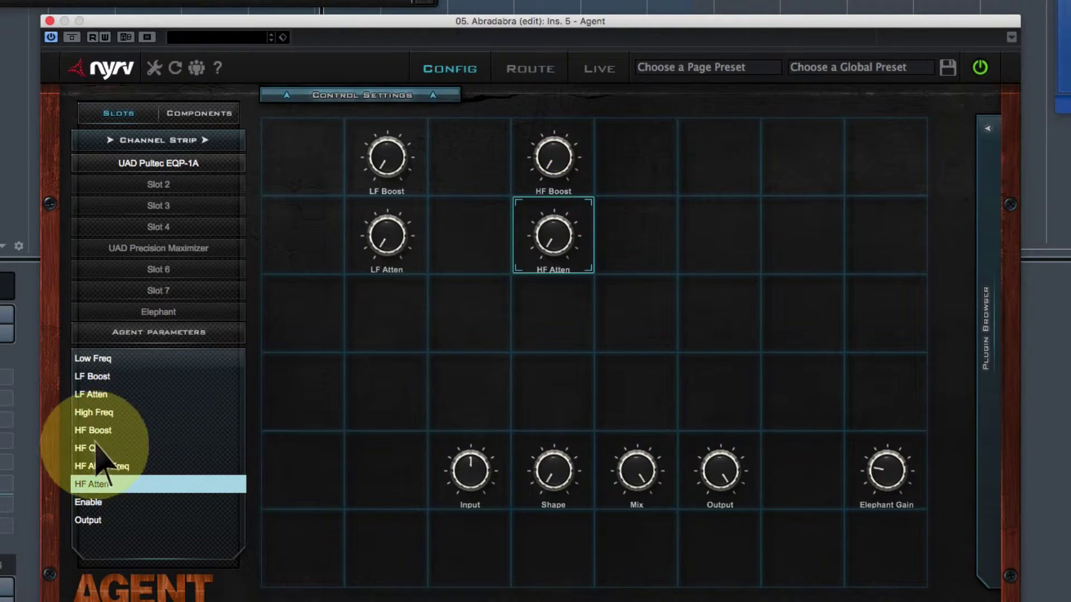
pyautogui.moveTo(93, 449); pyautogui.dragTo(460, 245)
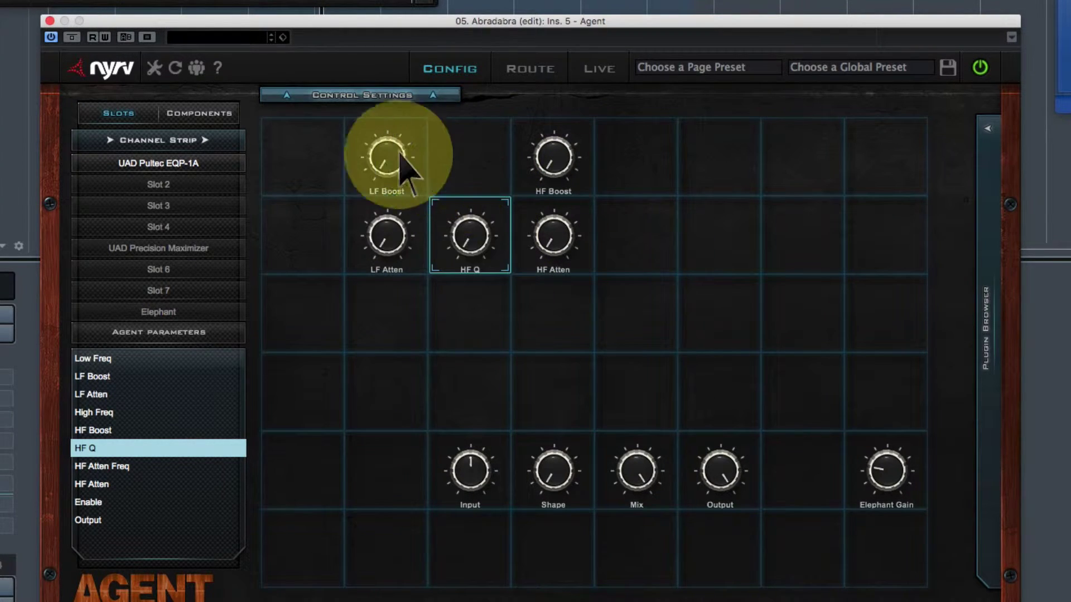
# Try the LF Boost knob, preview the control layout in Agent's Live view, and return to the Config view.
pyautogui.click(393, 130)
pyautogui.moveTo(394, 129); pyautogui.dragTo(387, 159)
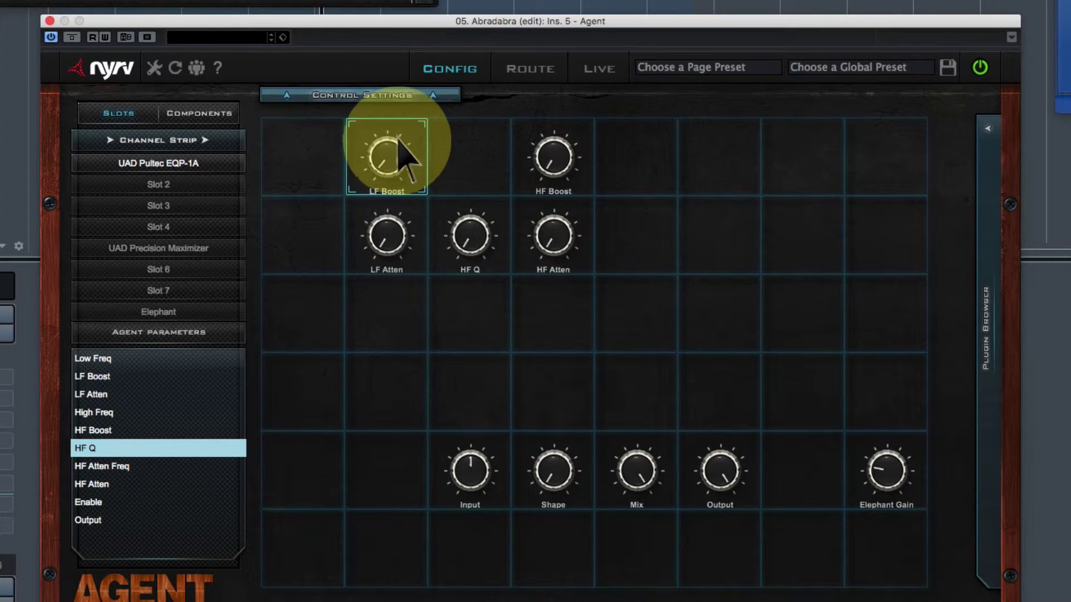
pyautogui.click(494, 290)
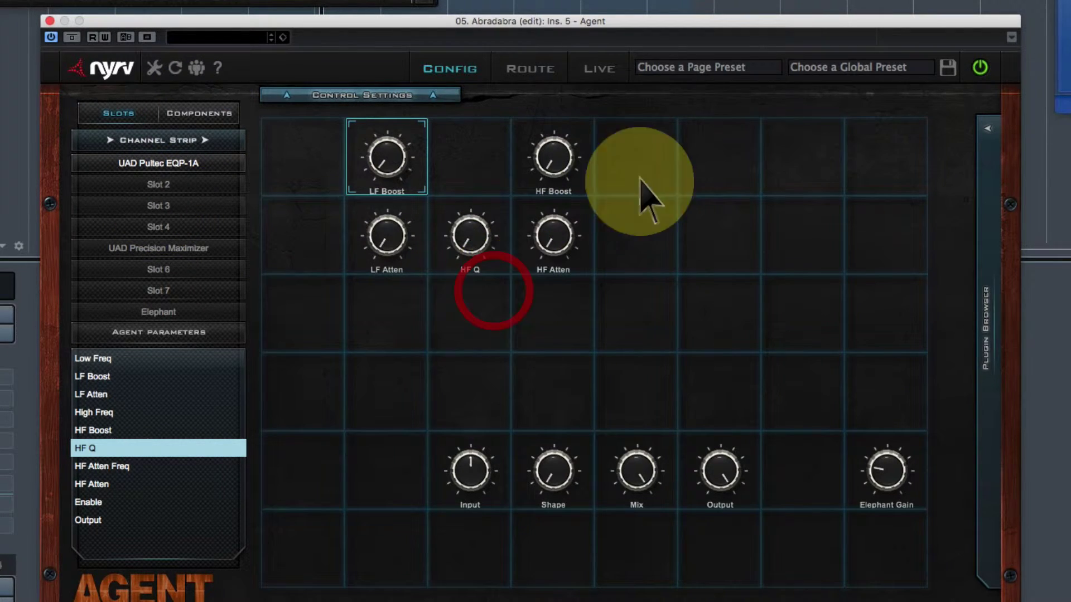
pyautogui.click(607, 71)
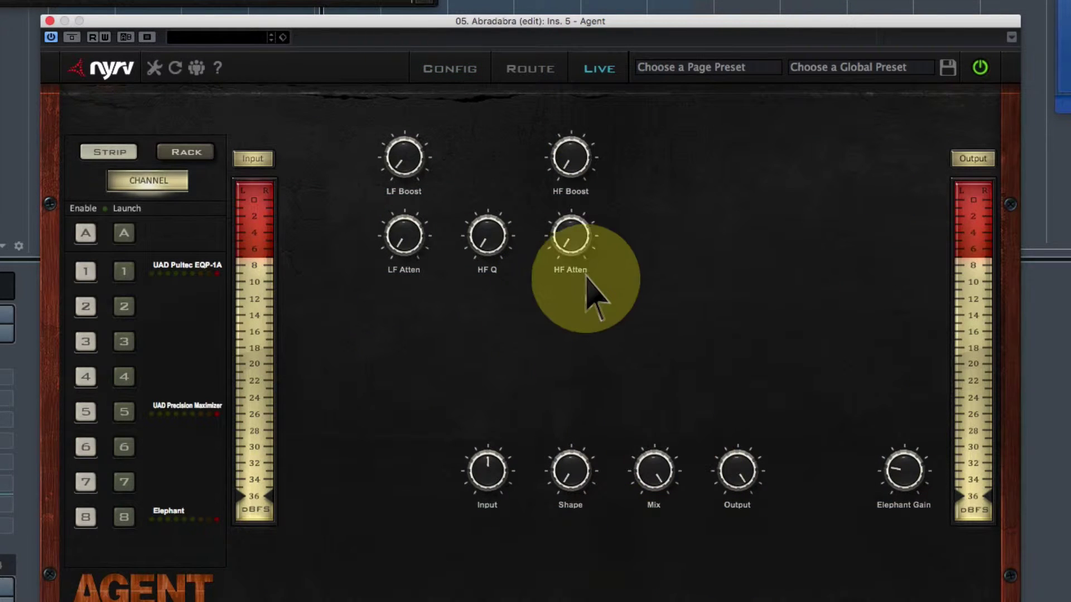
pyautogui.click(464, 71)
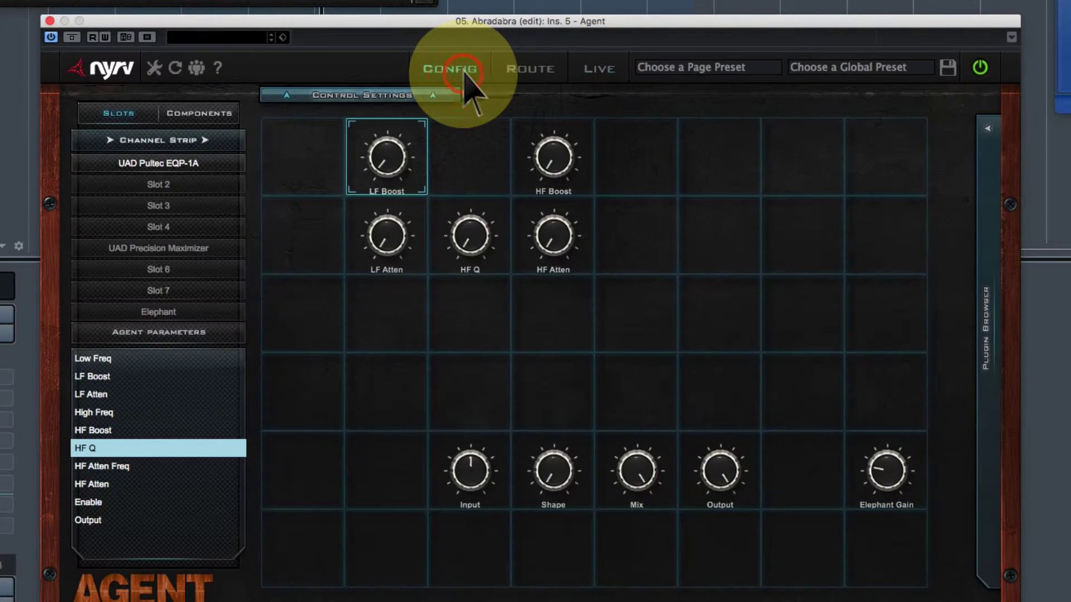
# Restyle the Pultec knobs with blue for LF and HF Boost, red for LF and HF Atten, and orange for HF Q.
pyautogui.click(202, 116)
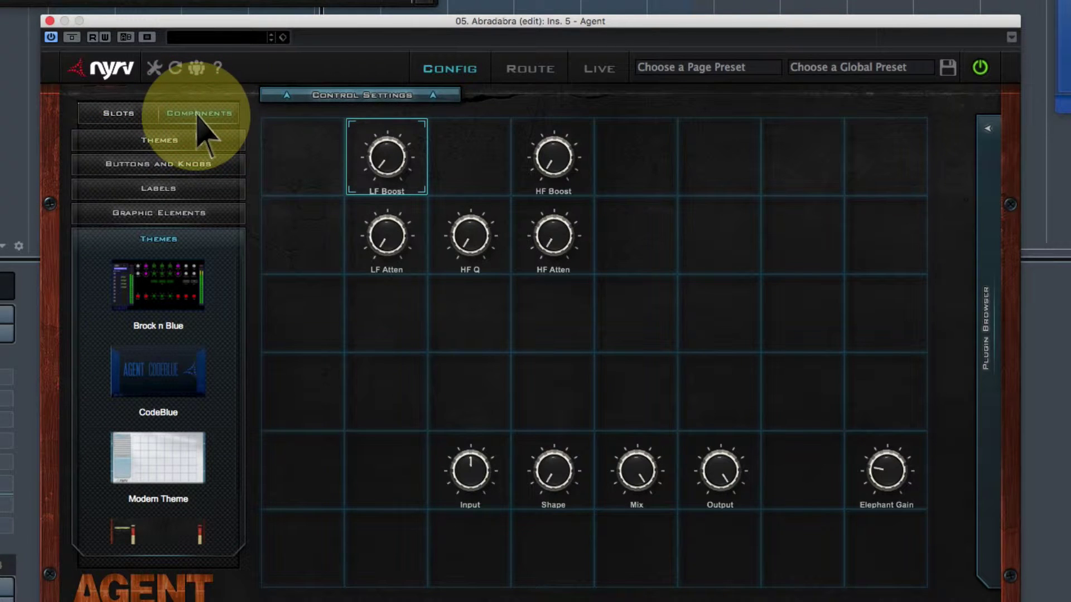
pyautogui.click(184, 165)
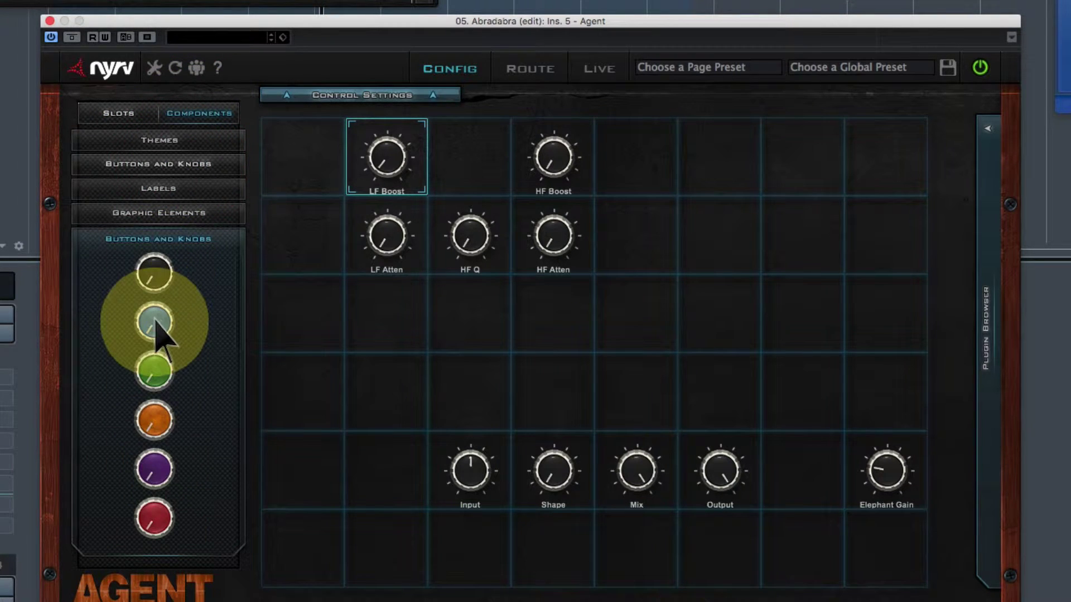
pyautogui.moveTo(159, 324); pyautogui.dragTo(390, 153)
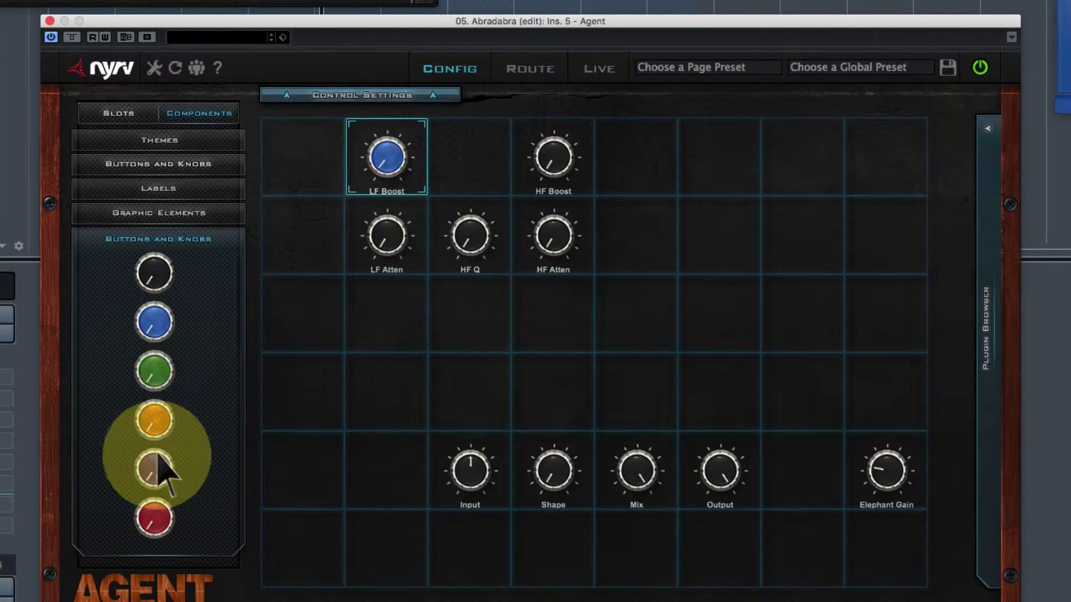
pyautogui.moveTo(162, 329); pyautogui.dragTo(554, 156)
pyautogui.moveTo(154, 514); pyautogui.dragTo(554, 235)
pyautogui.moveTo(152, 491); pyautogui.dragTo(473, 235)
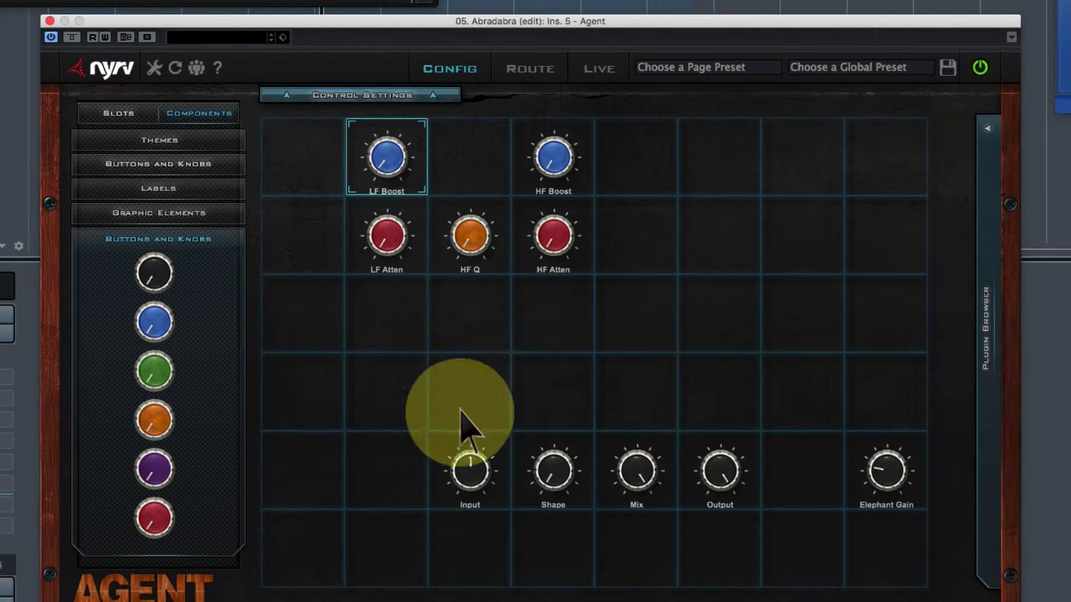
# Restyle the Precision Maximizer knobs with green for Input, orange for Shape, and purple for Mix and Output.
pyautogui.moveTo(167, 391); pyautogui.dragTo(473, 474)
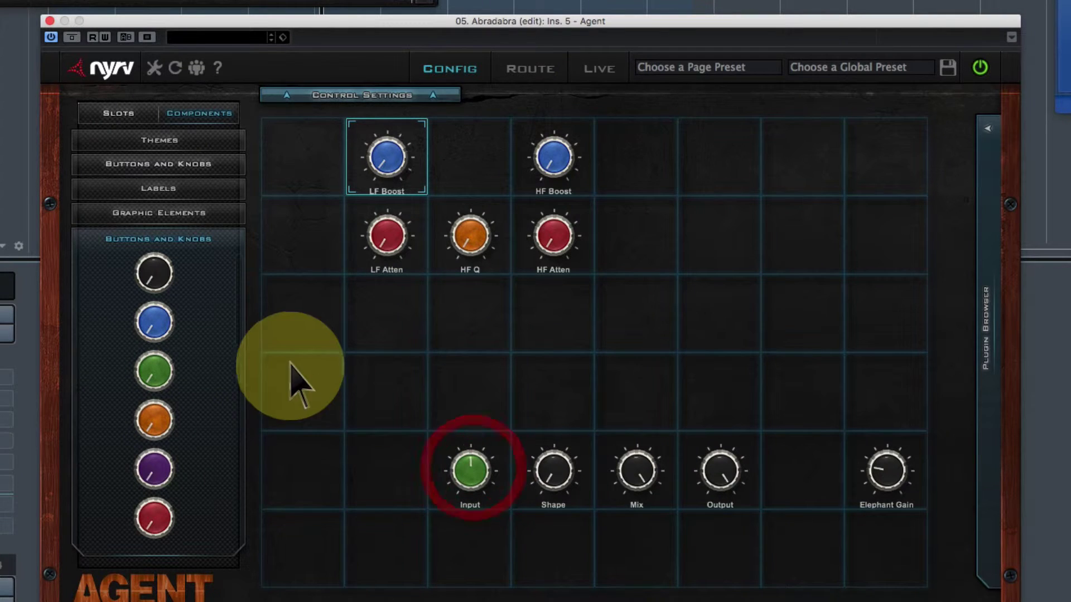
pyautogui.moveTo(162, 293); pyautogui.dragTo(566, 465)
pyautogui.moveTo(154, 468); pyautogui.dragTo(641, 472)
pyautogui.moveTo(155, 516); pyautogui.dragTo(732, 476)
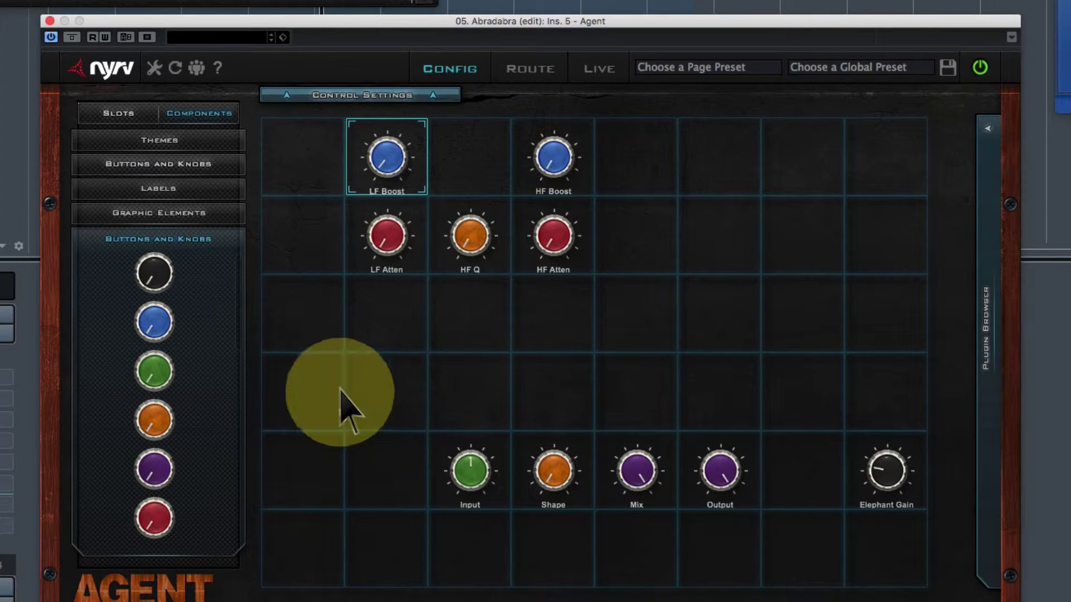
# Place the Green 3x2 graphic element behind the Pultec EQP-1A's knob group.
pyautogui.click(158, 218)
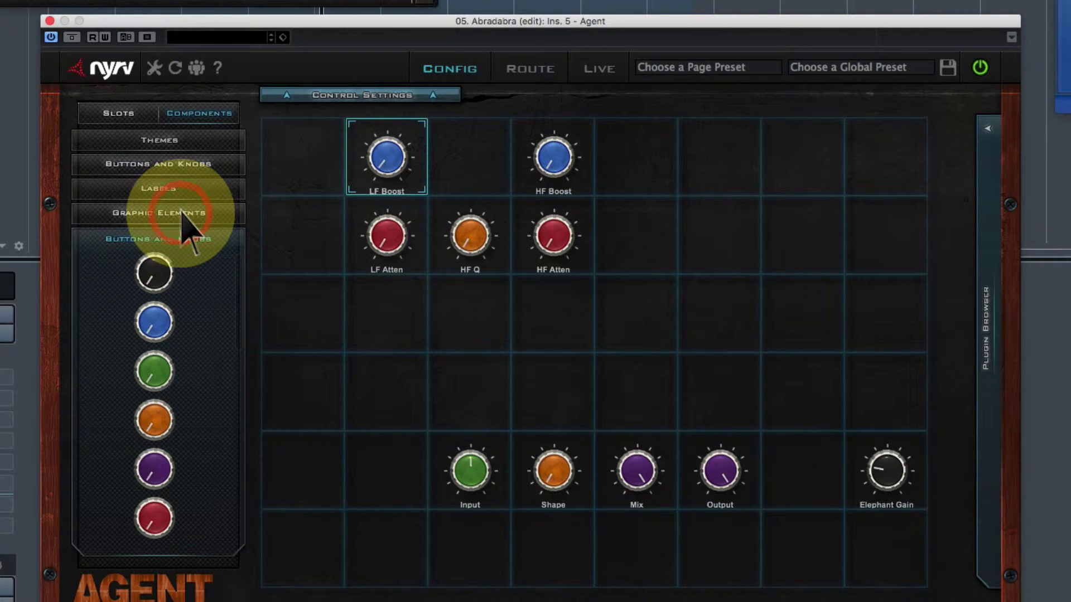
pyautogui.click(181, 212)
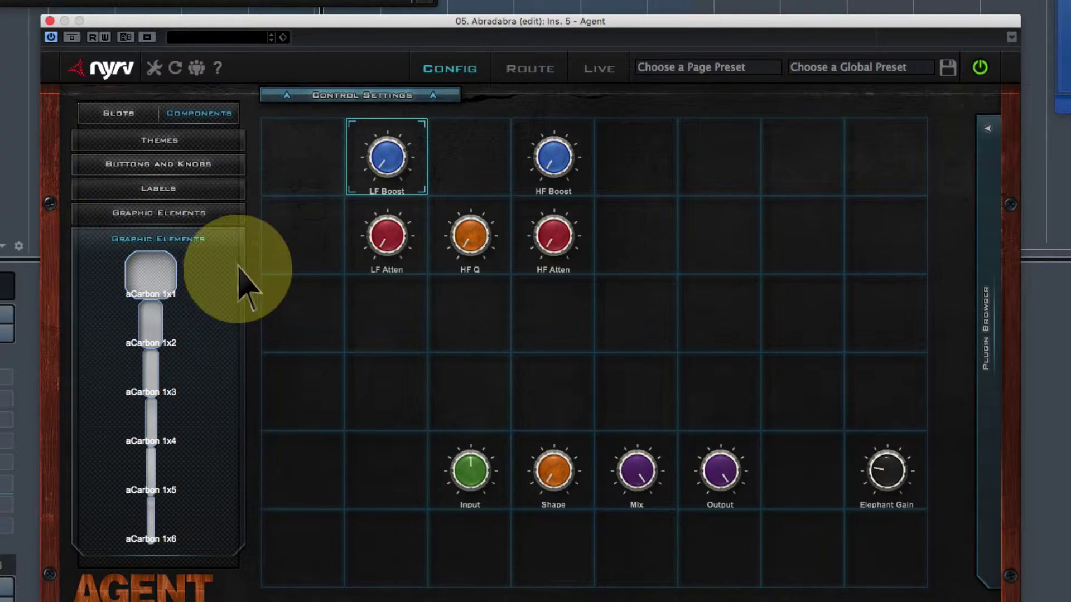
pyautogui.moveTo(238, 267); pyautogui.dragTo(241, 385)
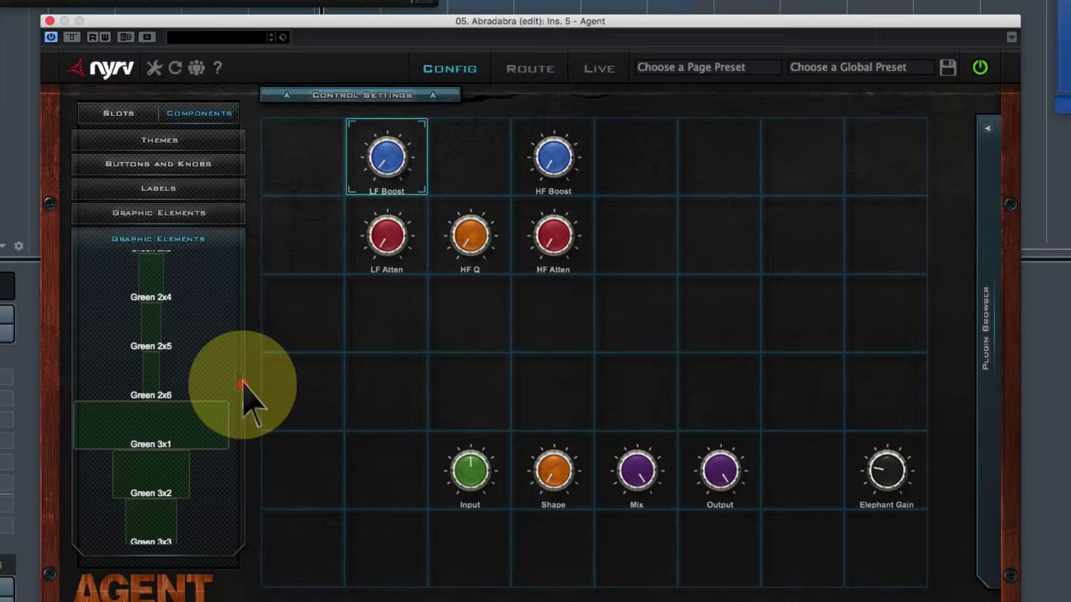
pyautogui.moveTo(242, 385); pyautogui.dragTo(243, 387)
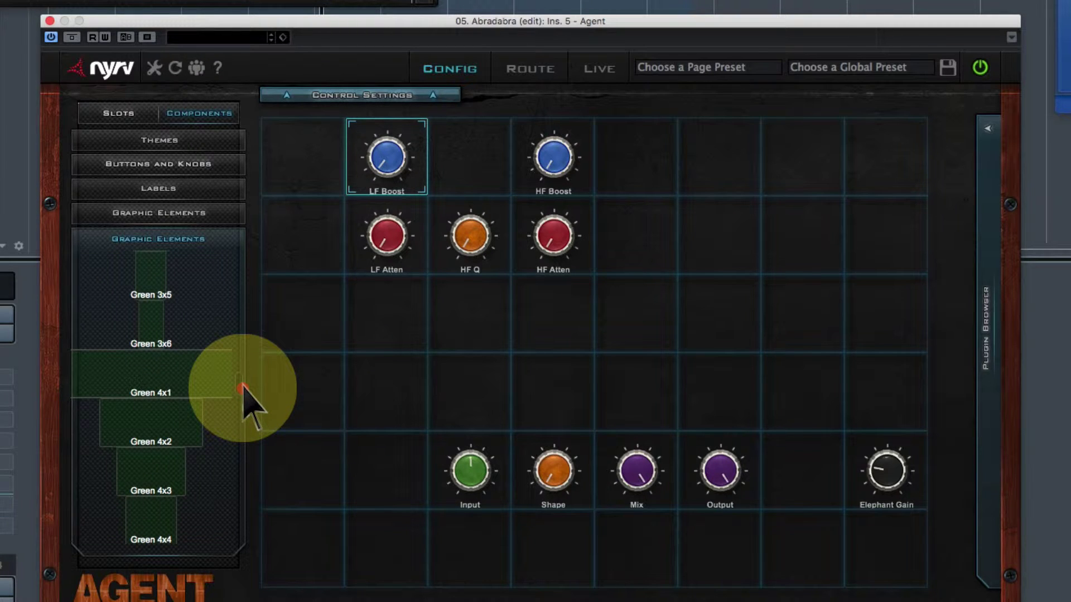
pyautogui.scroll(2, 243, 388)
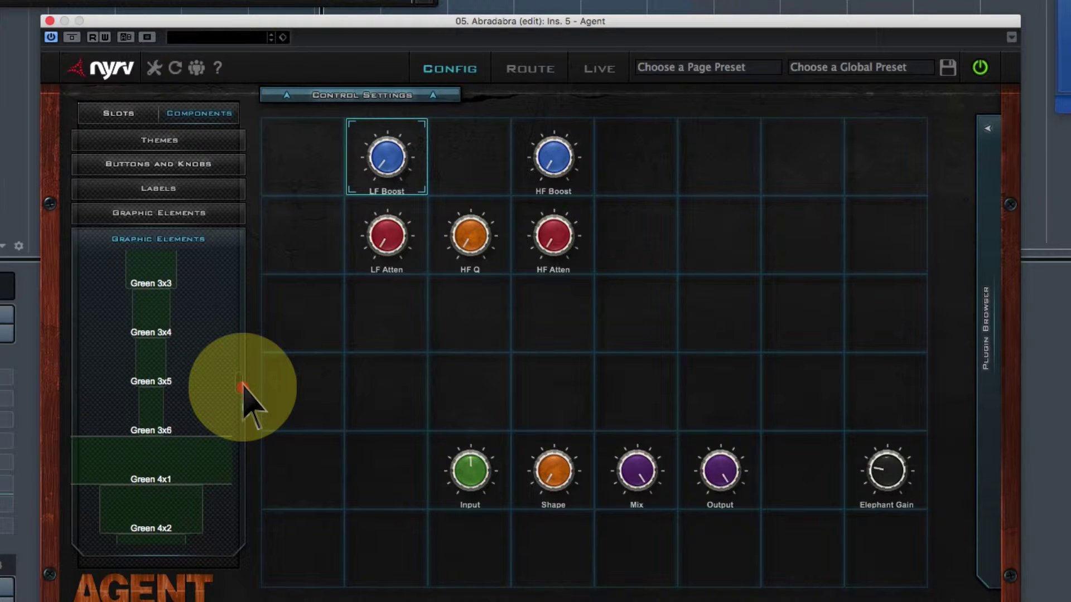
pyautogui.scroll(2, 244, 389)
pyautogui.scroll(2, 244, 388)
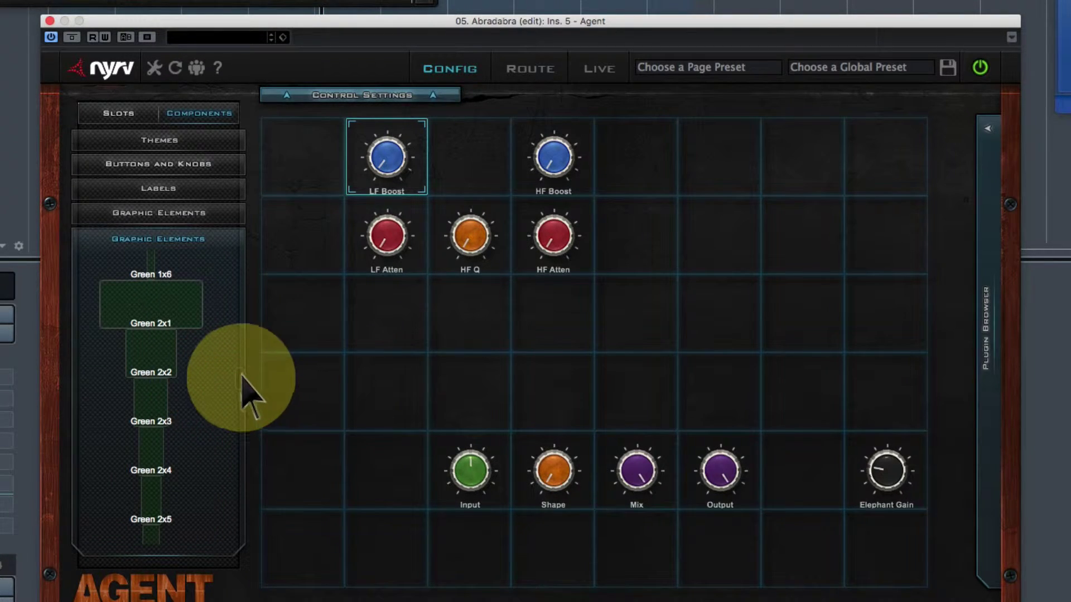
pyautogui.scroll(-10, 240, 385)
pyautogui.scroll(-5, 240, 388)
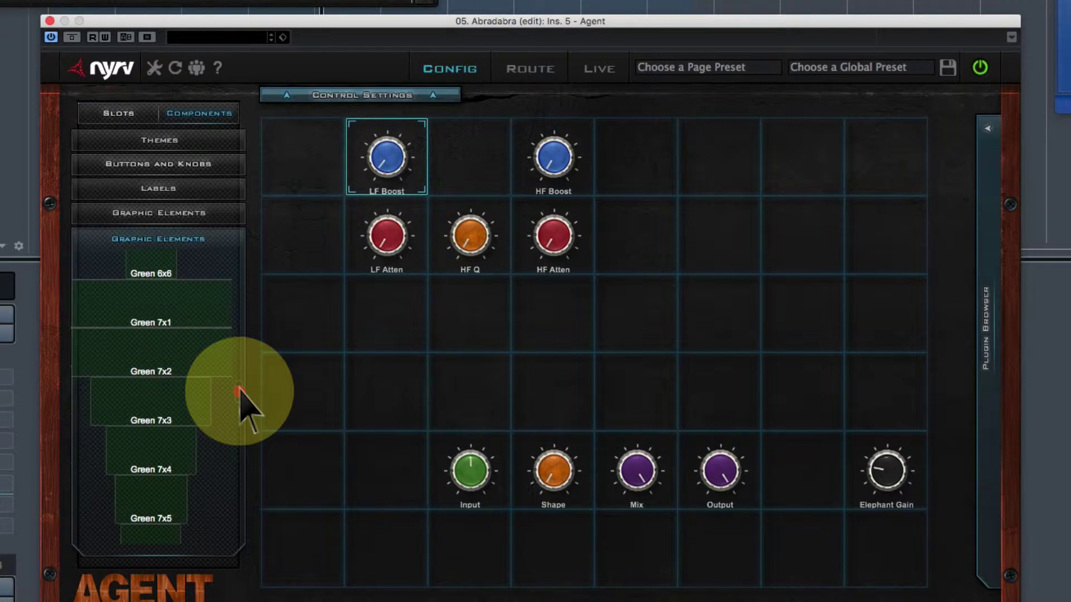
pyautogui.scroll(9, 240, 390)
pyautogui.scroll(4, 246, 396)
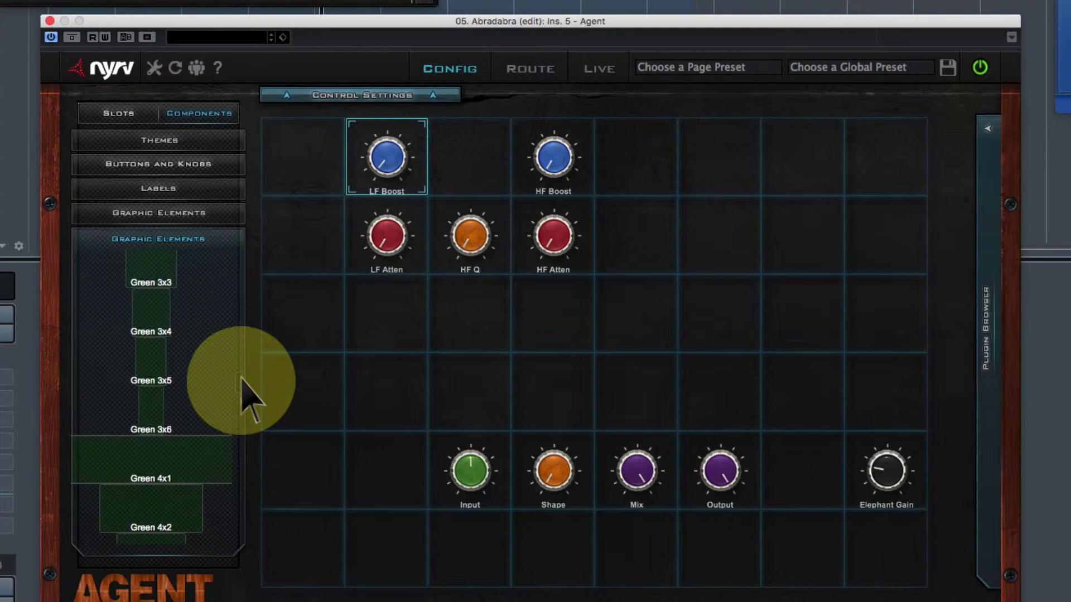
pyautogui.moveTo(238, 380); pyautogui.dragTo(468, 206)
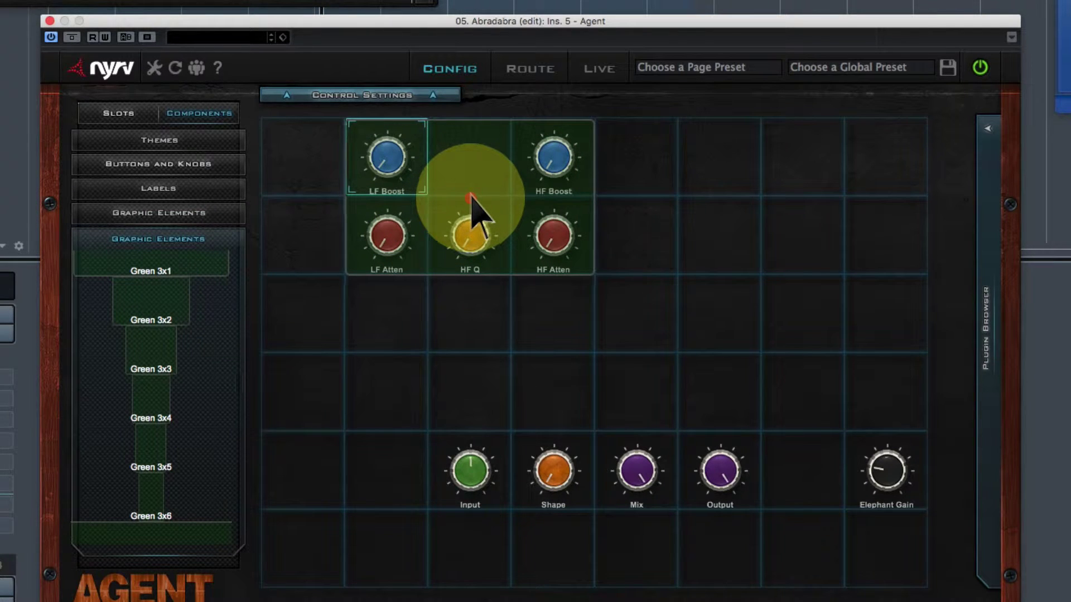
pyautogui.click(471, 196)
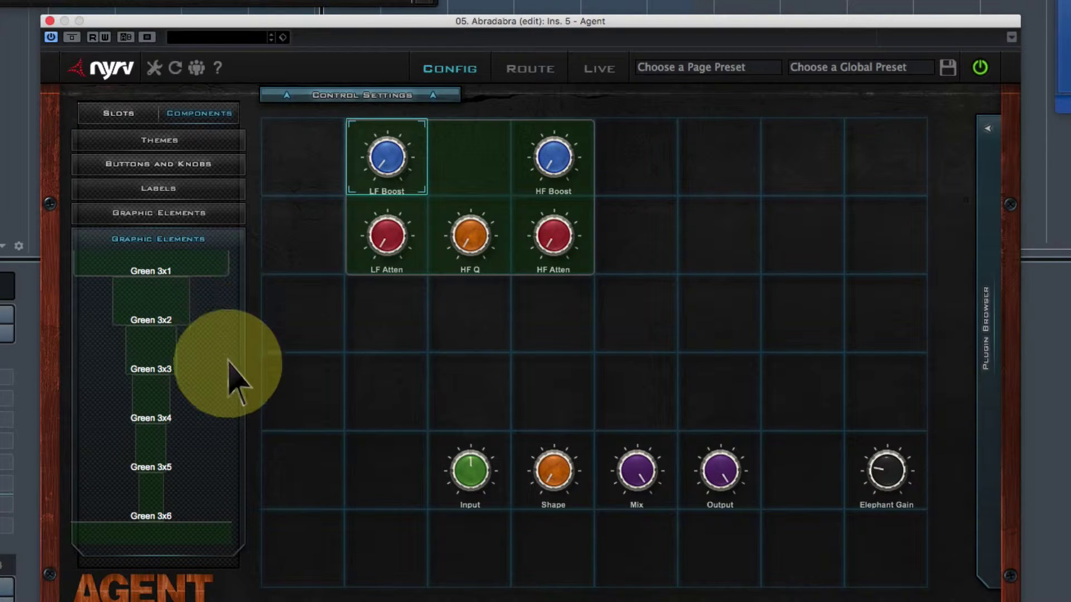
# Place the Orange 4x1 graphic element behind the Precision Maximizer's Input, Shape, Mix and Output knobs.
pyautogui.scroll(-3, 240, 379)
pyautogui.scroll(-6, 238, 380)
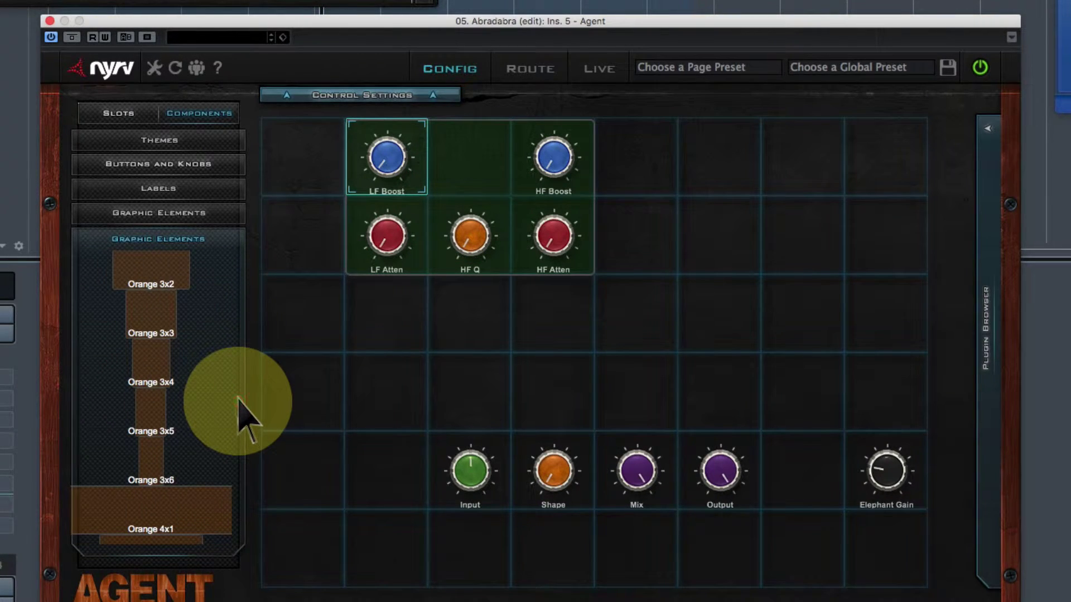
pyautogui.scroll(-3, 246, 421)
pyautogui.moveTo(238, 394); pyautogui.dragTo(591, 473)
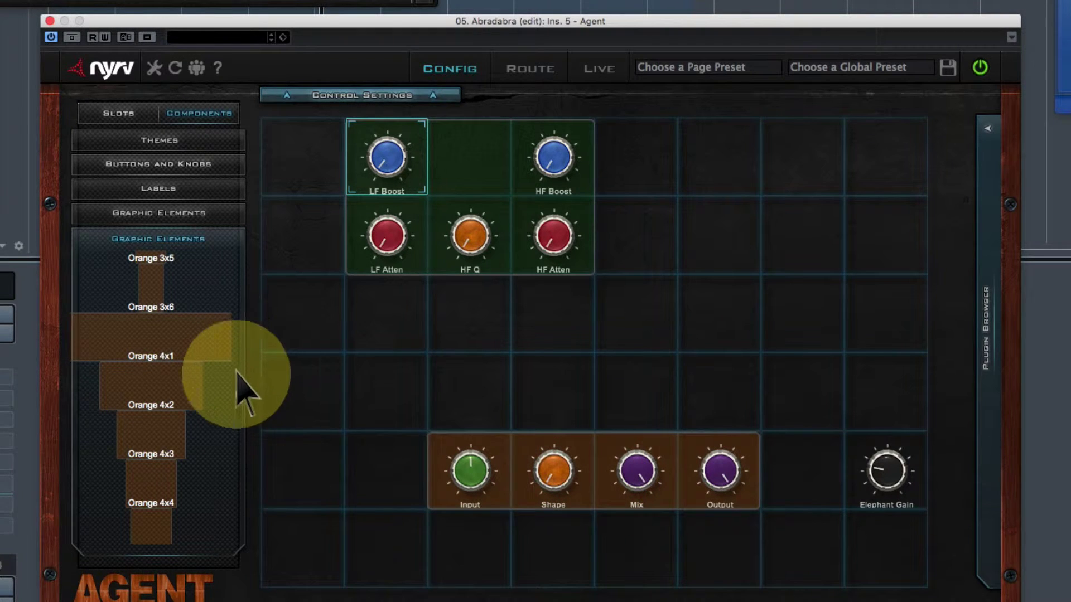
# Place the Purple 1x1 graphic element behind the Elephant Gain knob.
pyautogui.scroll(-15, 241, 426)
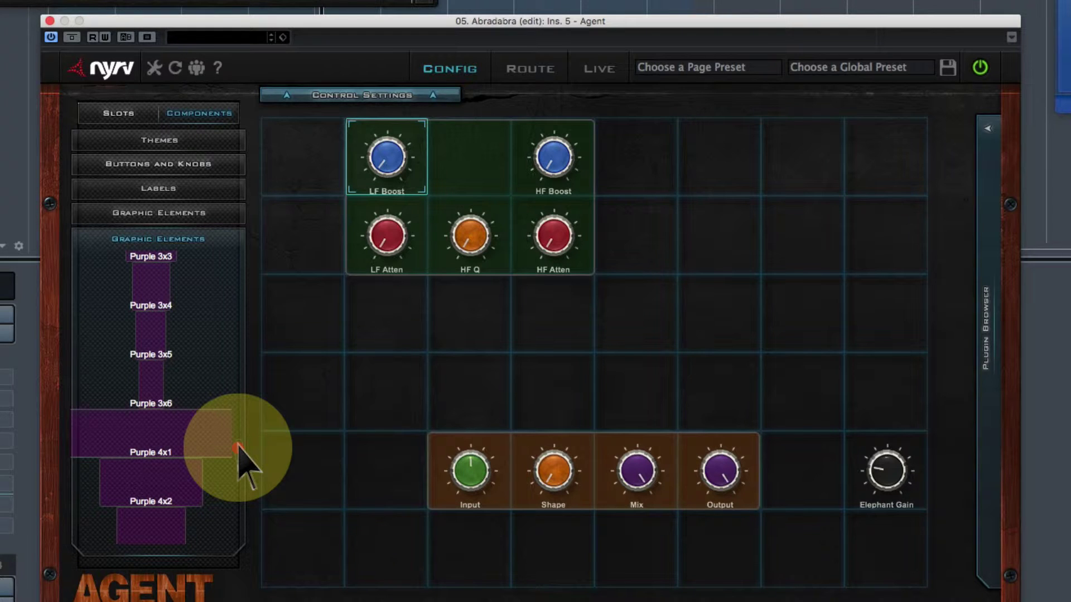
pyautogui.scroll(10, 238, 443)
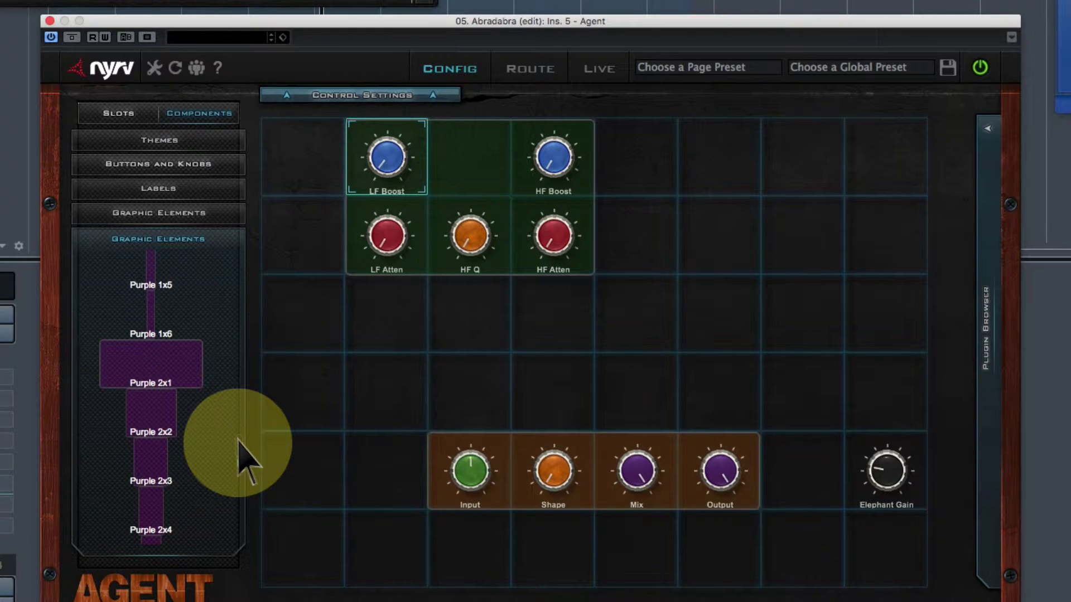
pyautogui.scroll(3, 246, 461)
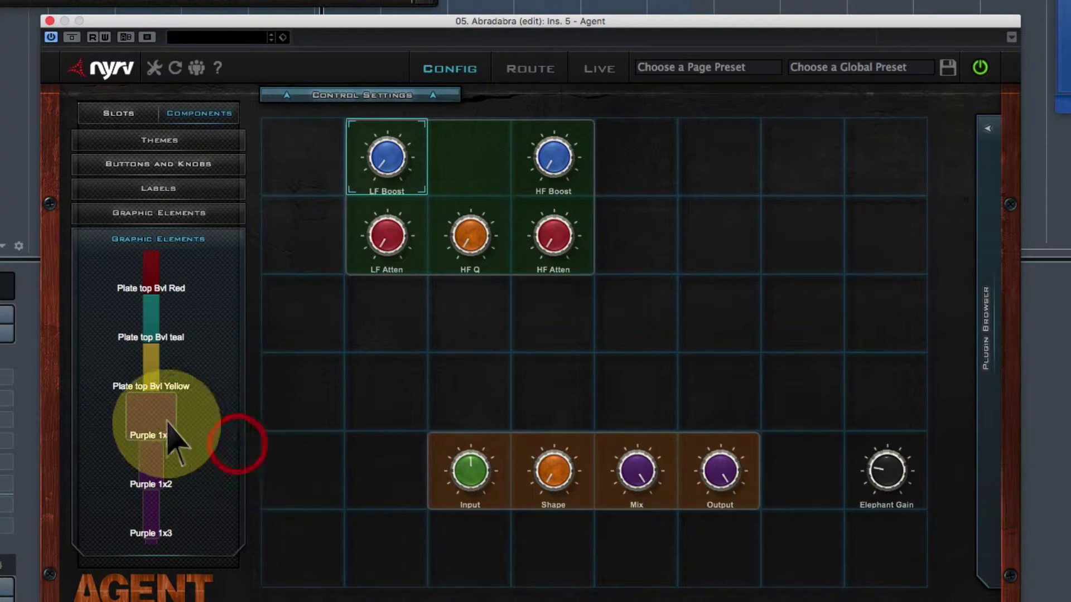
pyautogui.moveTo(160, 433); pyautogui.dragTo(885, 468)
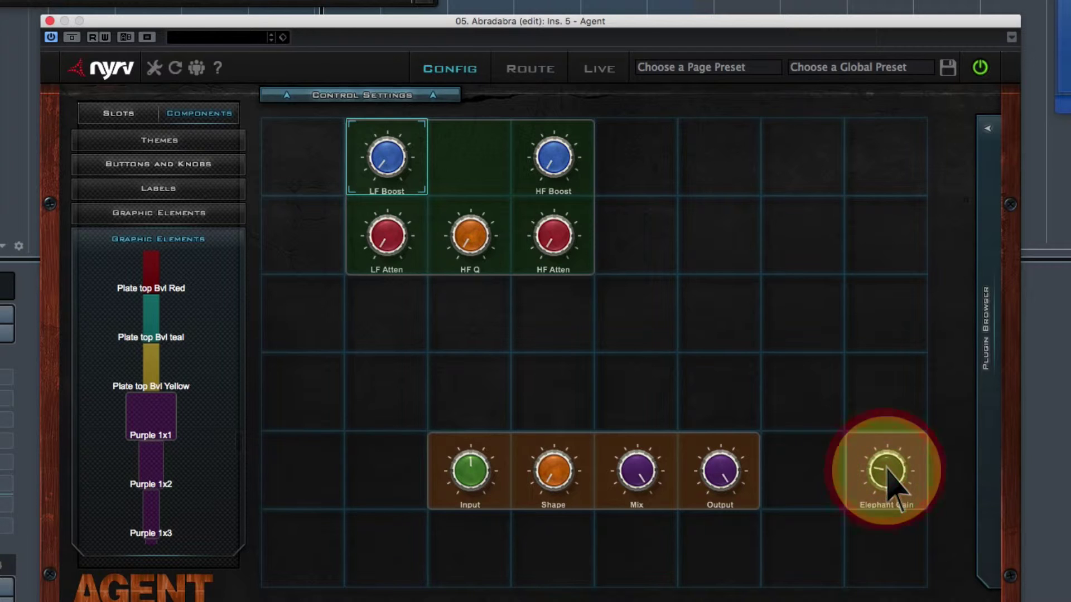
pyautogui.moveTo(887, 471); pyautogui.dragTo(886, 473)
# Preview the coloured knob backgrounds in Agent's Live view and return to the Config view.
pyautogui.click(601, 69)
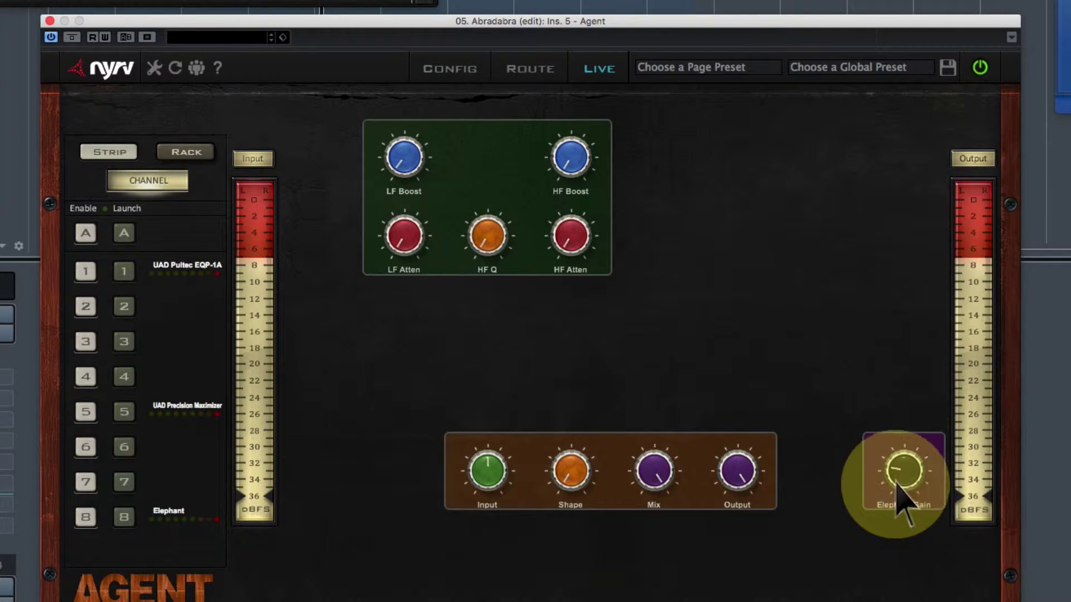
pyautogui.click(521, 70)
pyautogui.click(451, 69)
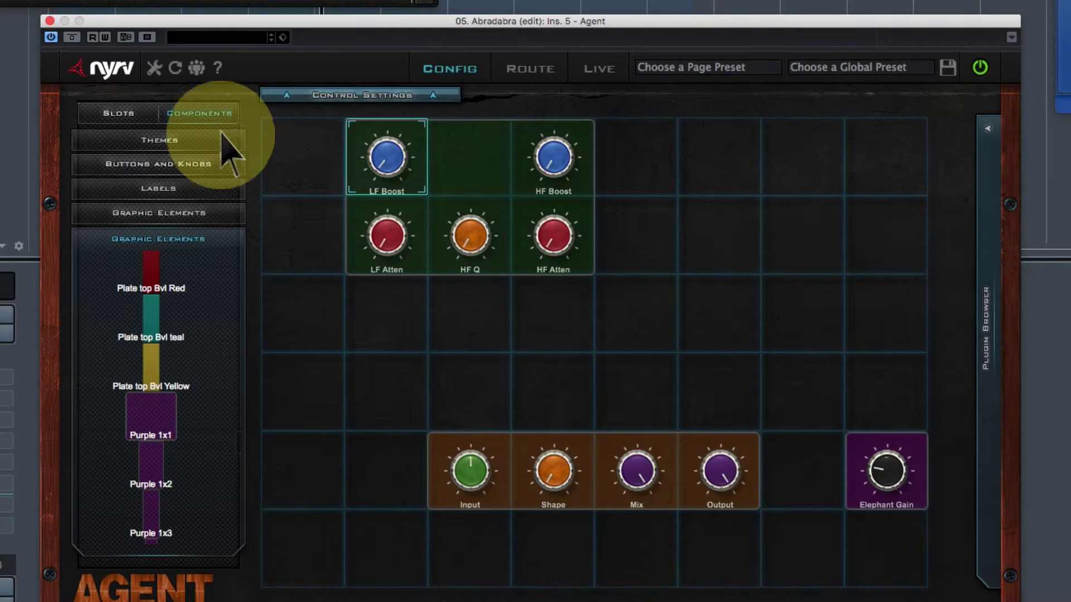
# Add the EQ SA label directly beneath the green Pultec knob group.
pyautogui.click(183, 190)
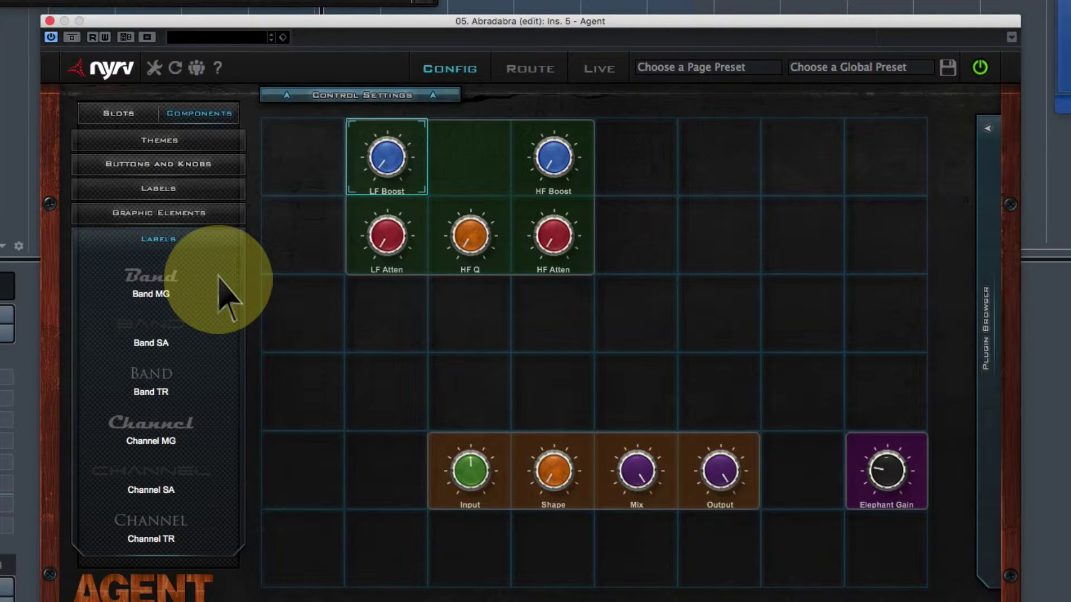
pyautogui.scroll(-10, 244, 284)
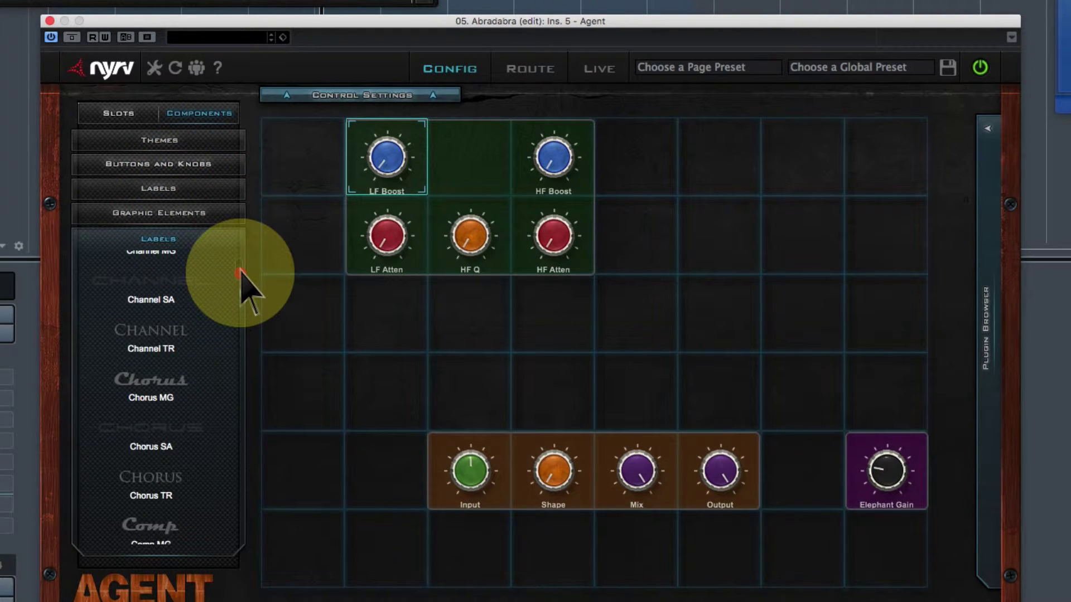
pyautogui.scroll(-3, 244, 285)
pyautogui.scroll(2, 244, 284)
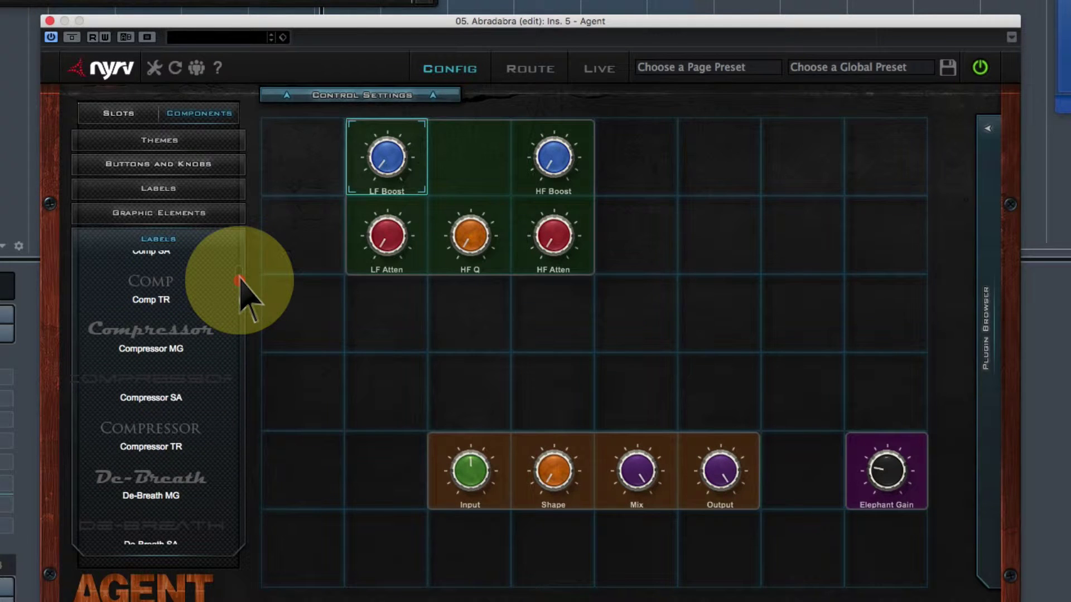
pyautogui.scroll(-4, 240, 279)
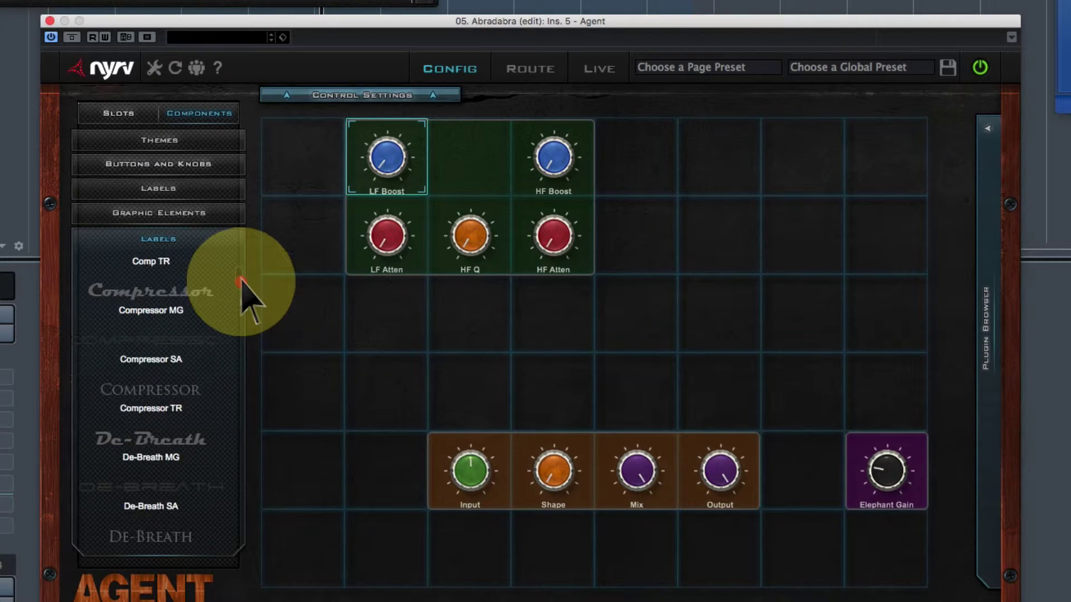
pyautogui.scroll(-4, 244, 285)
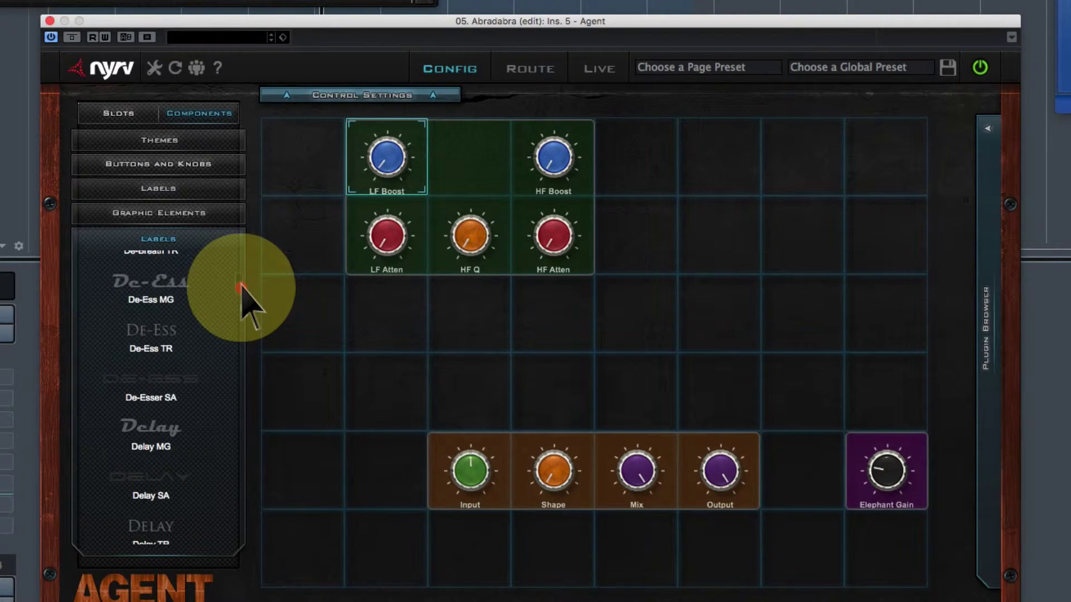
pyautogui.scroll(-9, 242, 287)
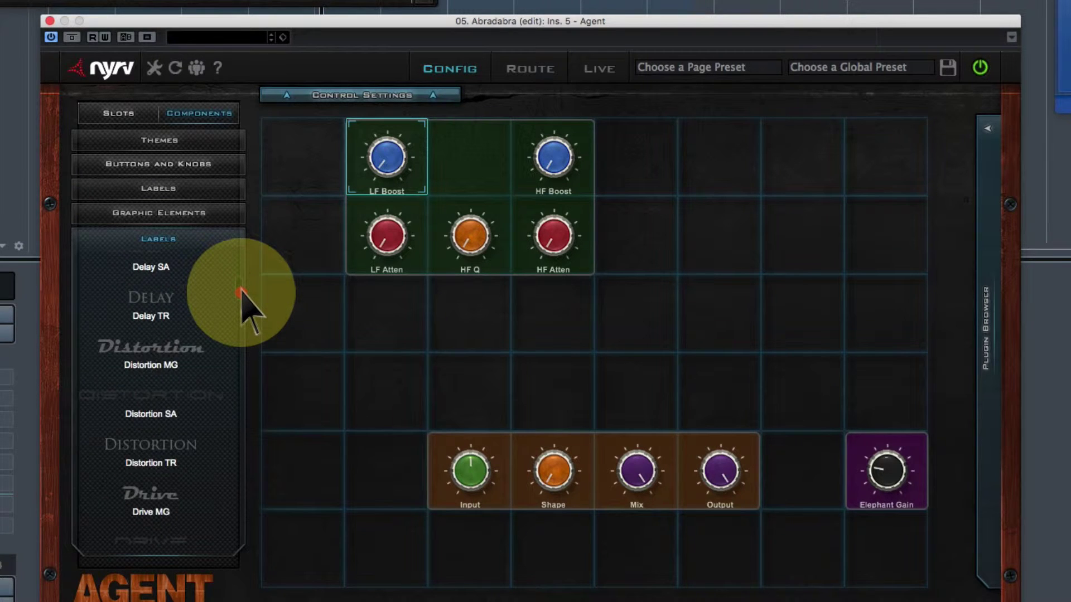
pyautogui.scroll(-6, 244, 296)
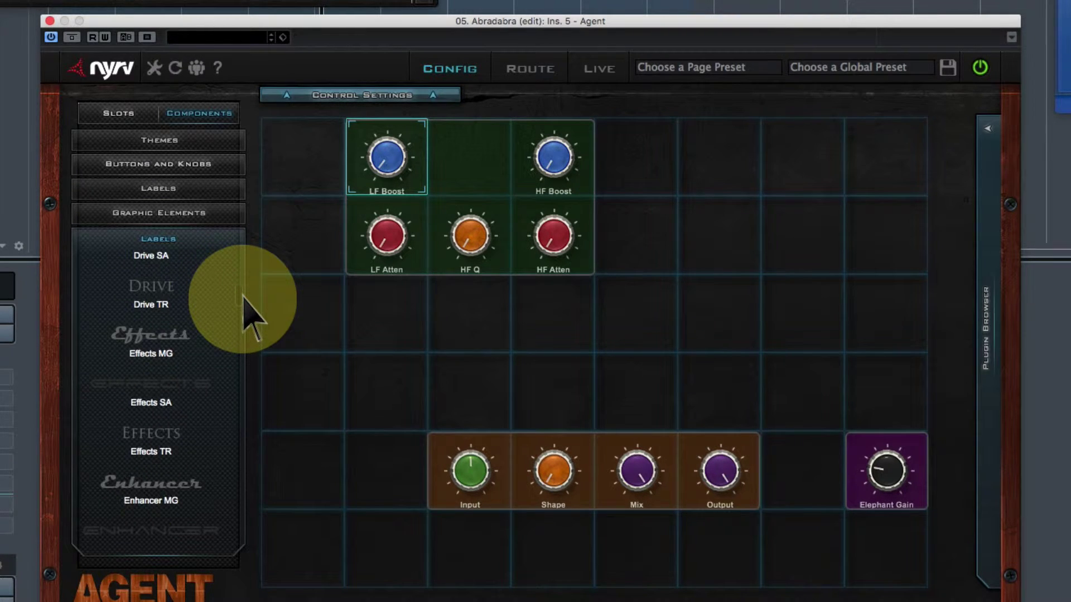
pyautogui.scroll(-4, 246, 307)
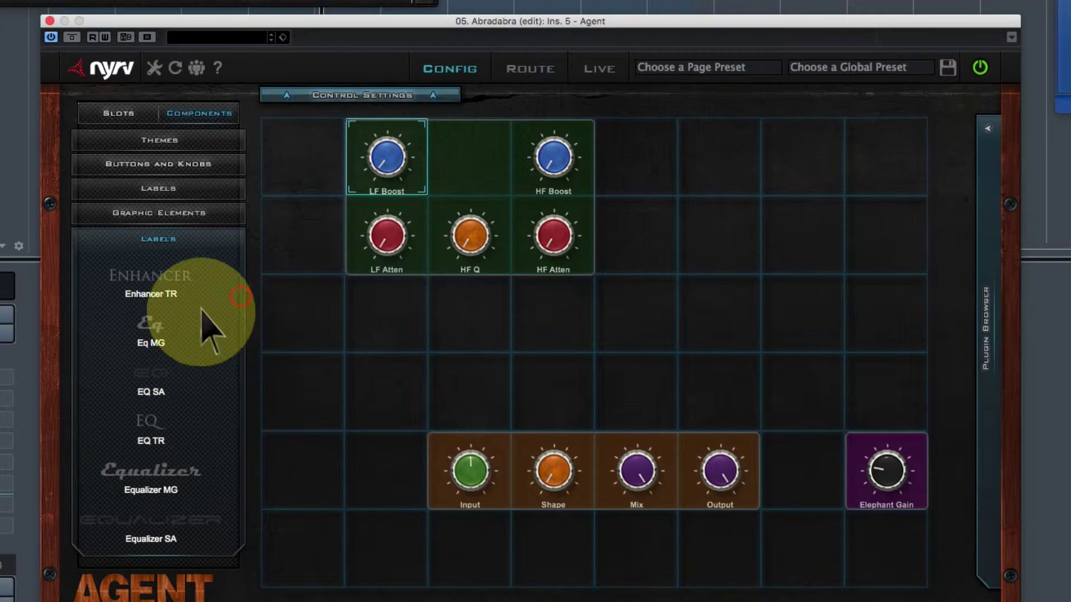
pyautogui.moveTo(154, 325); pyautogui.dragTo(469, 291)
# Add the Maximizer SA label beneath the orange knob group and the Limiter SA label beneath the Elephant Gain knob.
pyautogui.moveTo(240, 295); pyautogui.dragTo(600, 529)
pyautogui.moveTo(244, 466)
pyautogui.mouseDown()
pyautogui.moveTo(246, 430)
pyautogui.moveTo(245, 455)
pyautogui.mouseUp()
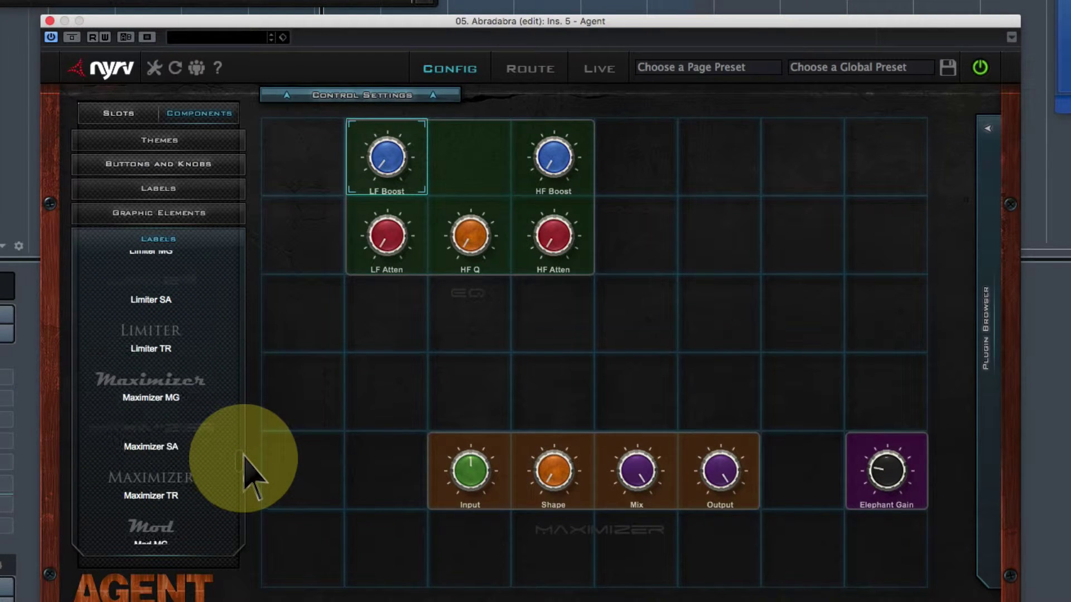
pyautogui.moveTo(149, 301); pyautogui.dragTo(877, 531)
# Switch Agent to the Live view and launch the windows of all loaded plugins together.
pyautogui.click(599, 68)
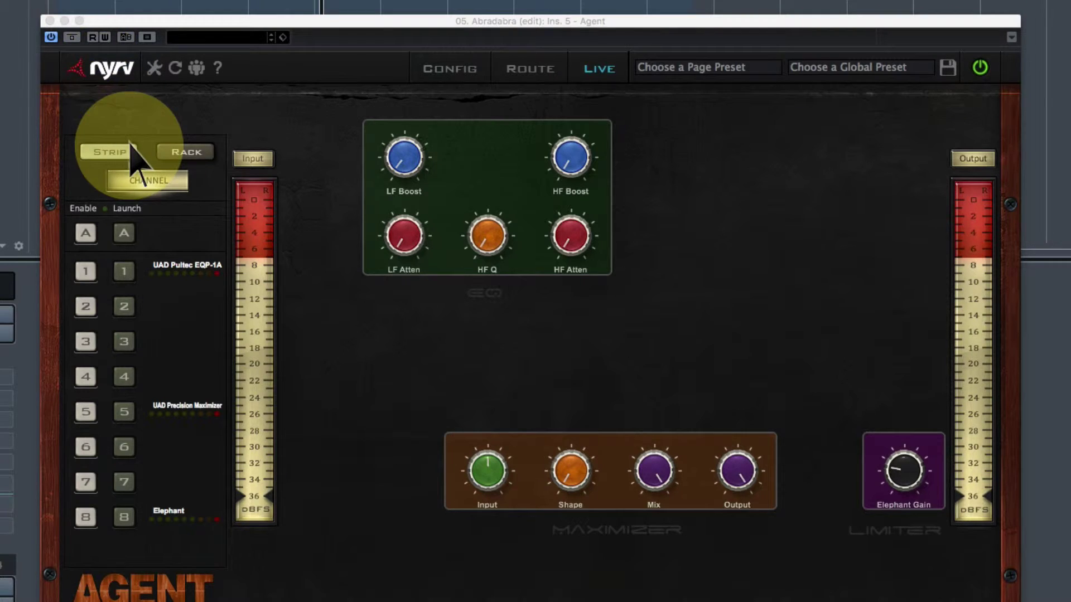
pyautogui.click(124, 233)
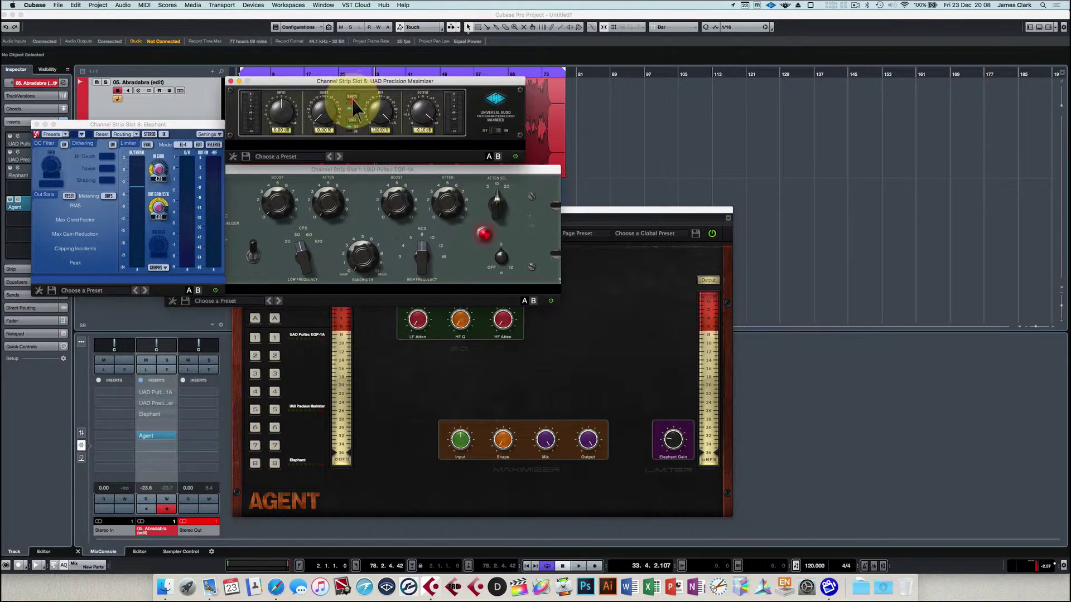
# Adjust Precision Maximizer's Shape and Output in its plugin window, and its Shape and Mix with Agent's panel knobs.
pyautogui.moveTo(334, 107); pyautogui.dragTo(288, 108)
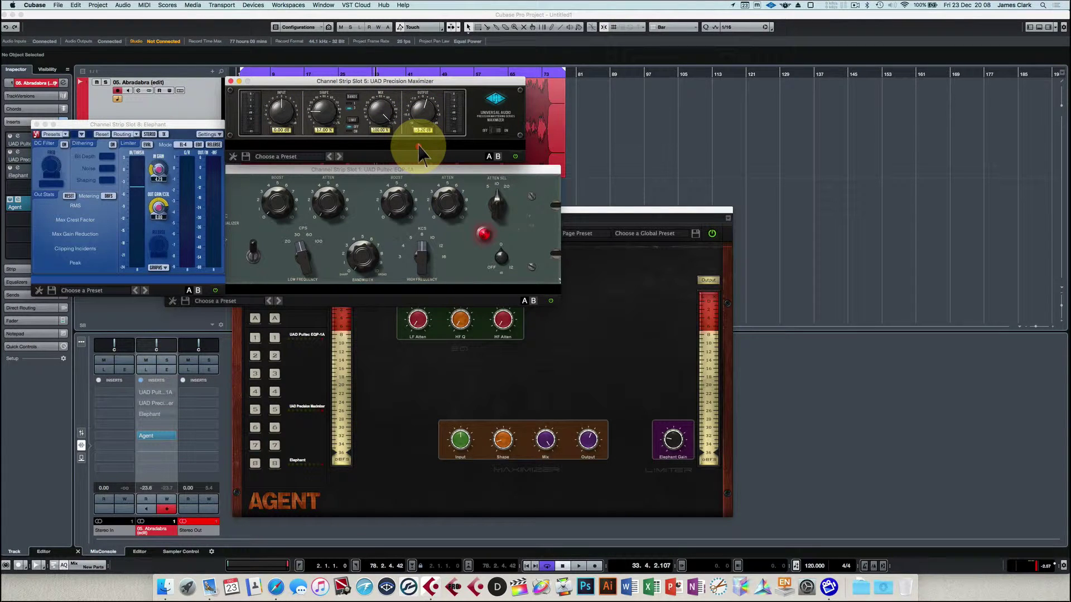
pyautogui.moveTo(417, 139); pyautogui.dragTo(396, 138)
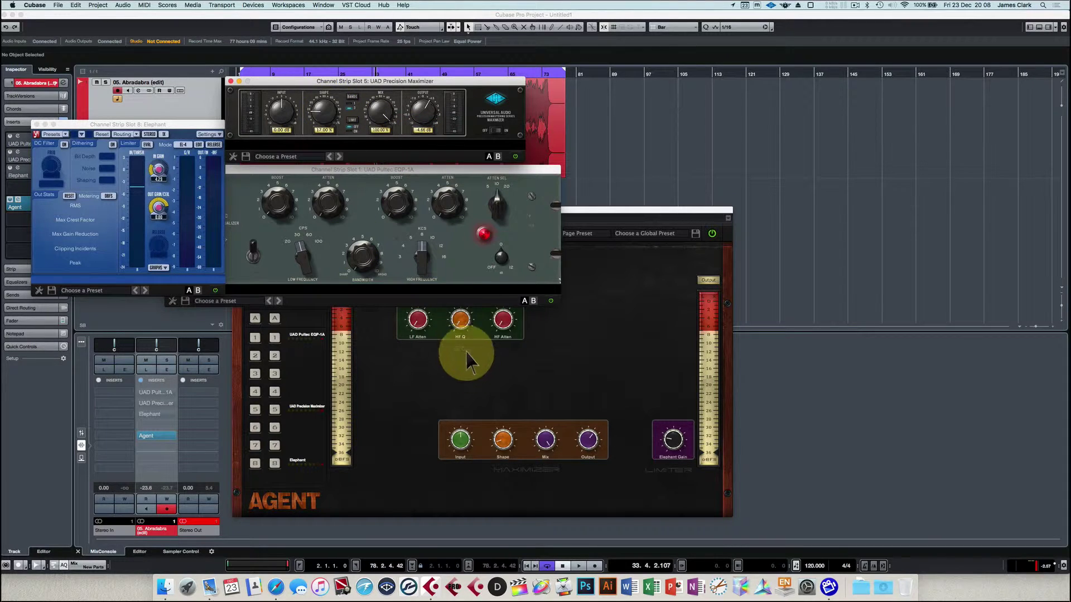
pyautogui.moveTo(504, 439); pyautogui.dragTo(538, 474)
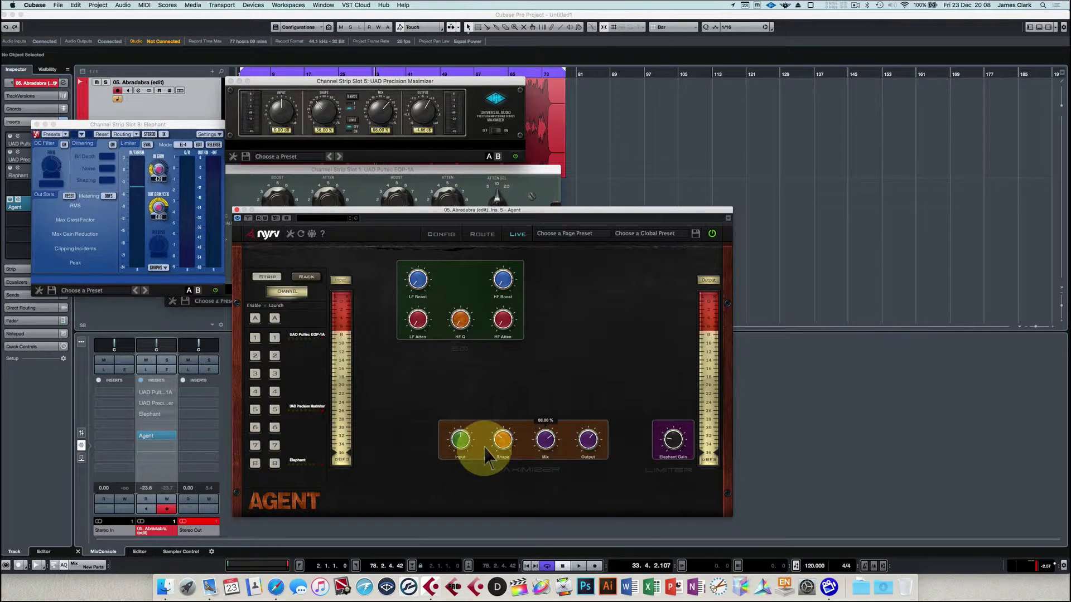
# Move the Pultec EQP-1A window above Agent and test the panel's EQ and Elephant Gain knobs against the plugin windows.
pyautogui.click(369, 168)
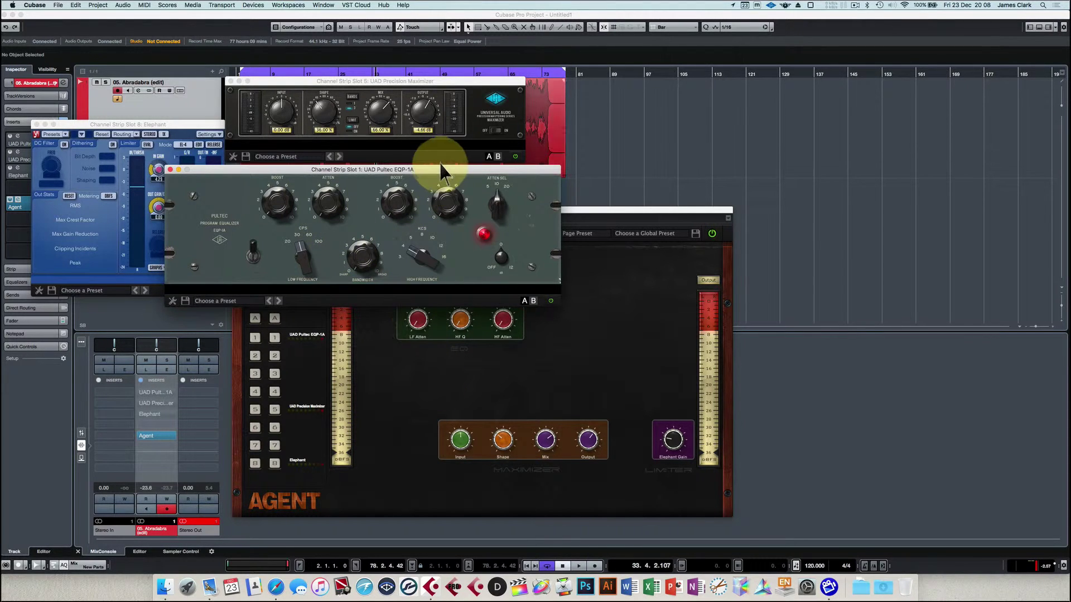
pyautogui.moveTo(440, 168); pyautogui.dragTo(494, 76)
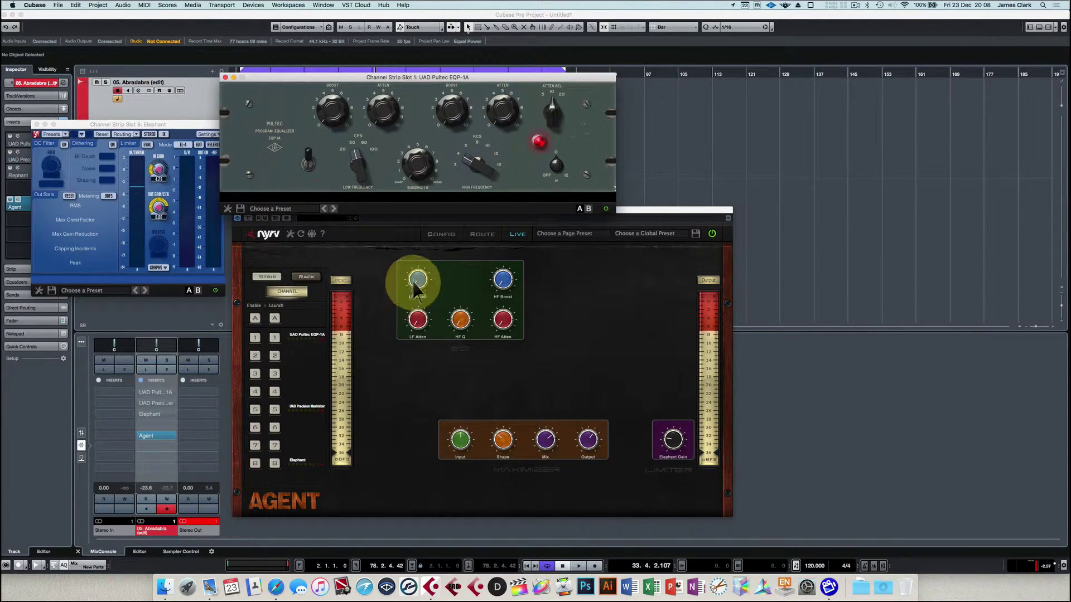
pyautogui.click(420, 262)
pyautogui.moveTo(421, 262); pyautogui.dragTo(423, 339)
pyautogui.click(481, 316)
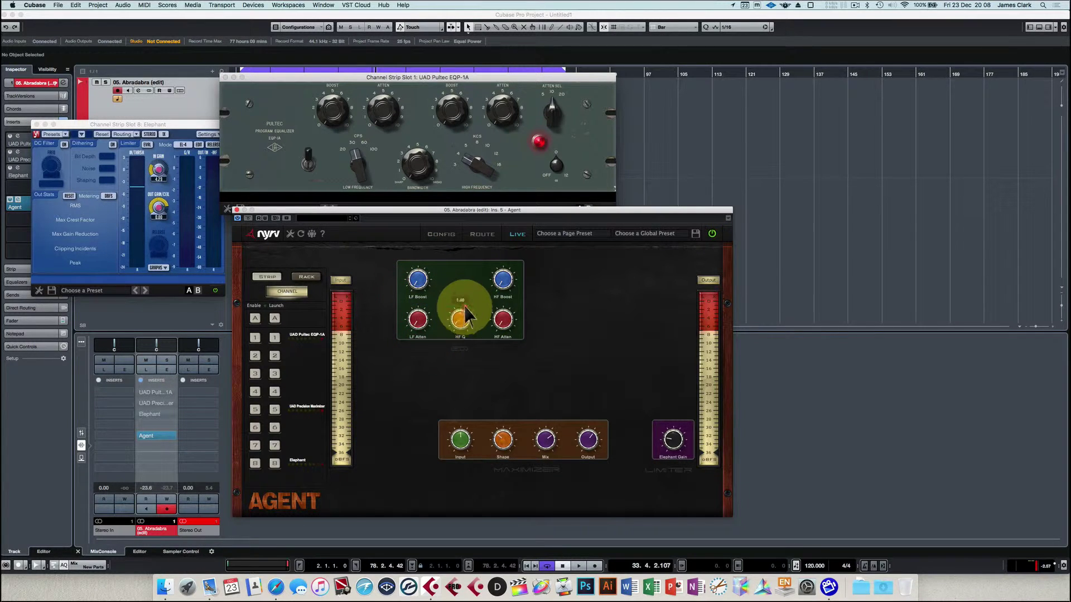
pyautogui.moveTo(467, 297); pyautogui.dragTo(469, 297)
pyautogui.moveTo(503, 285)
pyautogui.mouseDown()
pyautogui.moveTo(502, 261)
pyautogui.moveTo(507, 290)
pyautogui.mouseUp()
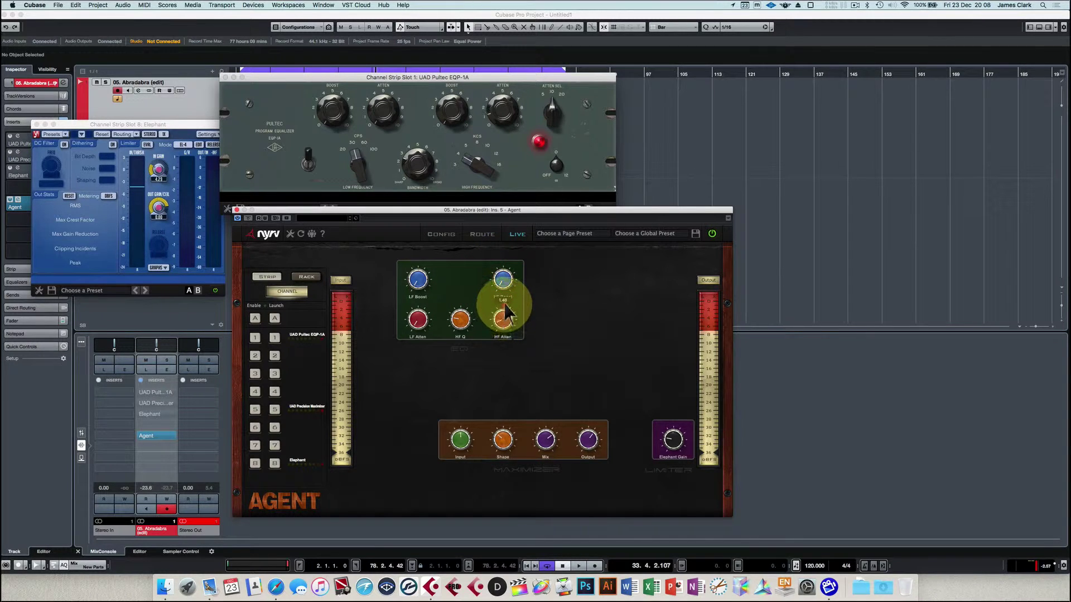
pyautogui.moveTo(504, 326); pyautogui.dragTo(502, 334)
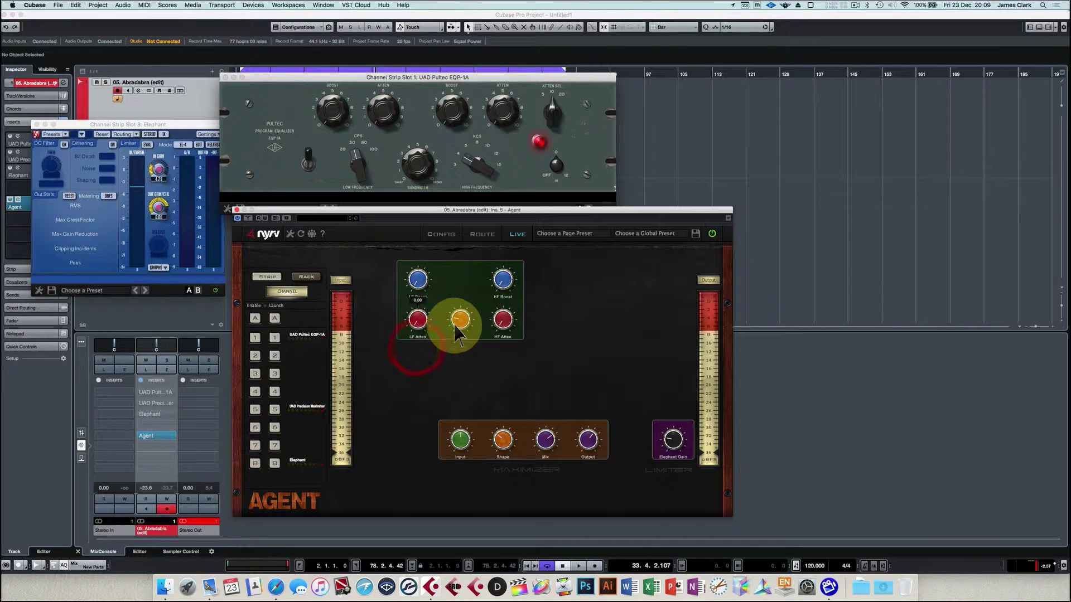
pyautogui.moveTo(454, 323); pyautogui.dragTo(455, 358)
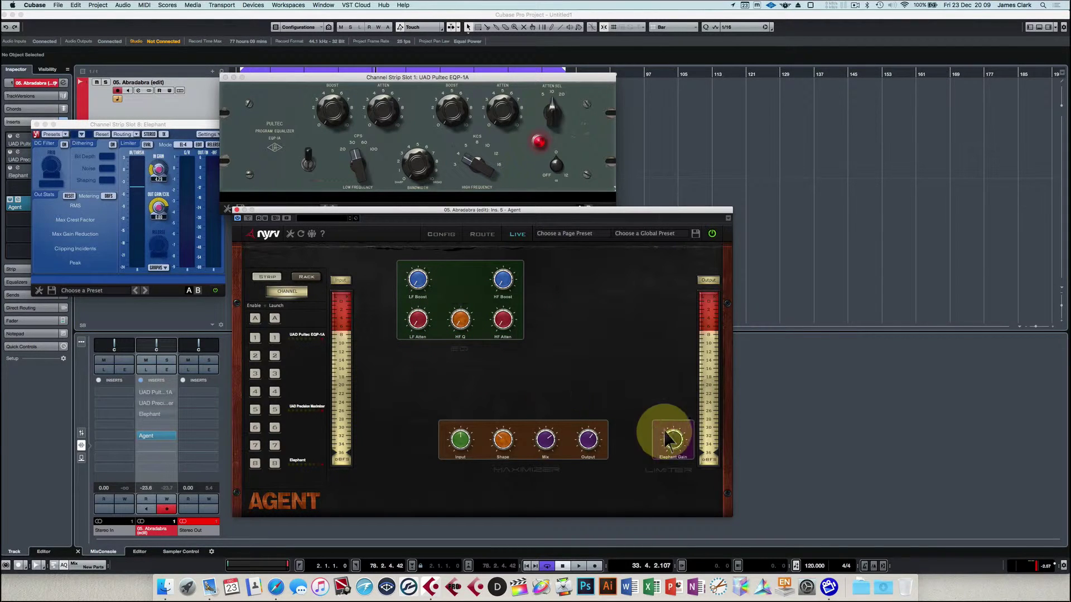
pyautogui.moveTo(671, 447)
pyautogui.mouseDown()
pyautogui.moveTo(672, 429)
pyautogui.moveTo(666, 454)
pyautogui.mouseUp()
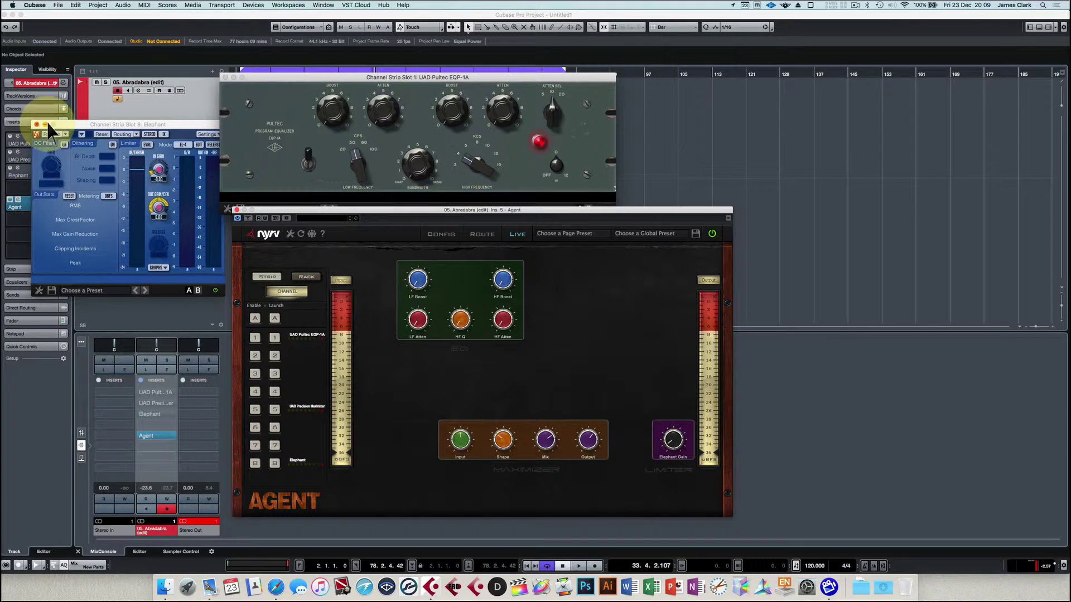
# Close all launched plugin windows and use Agent's knobs to set LF Boost to 3.40, raise HF Atten and set HF Q to 5.30.
pyautogui.click(275, 318)
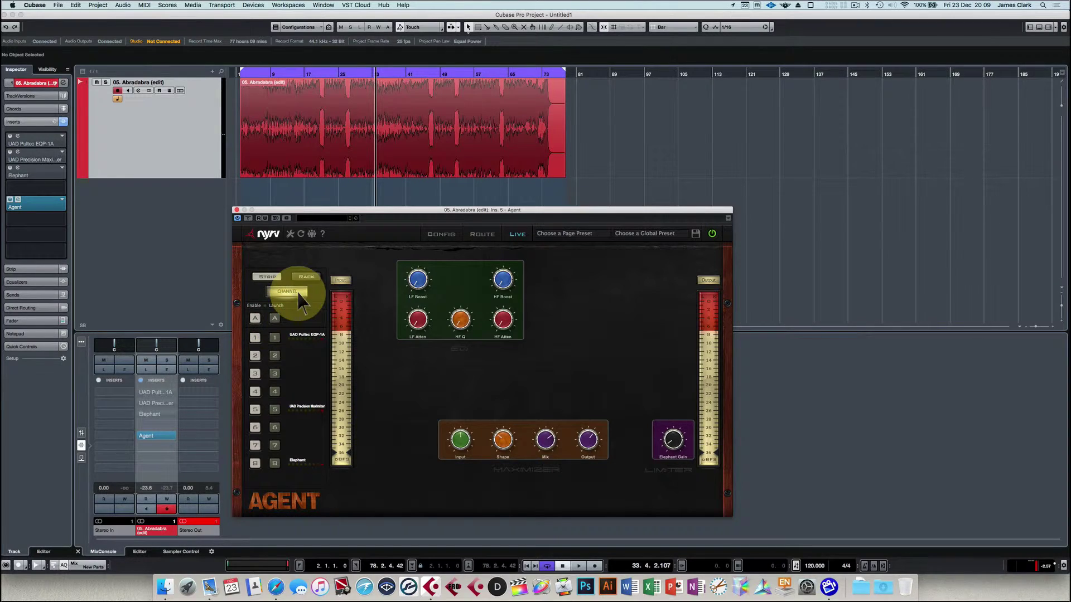
pyautogui.moveTo(299, 211); pyautogui.dragTo(268, 186)
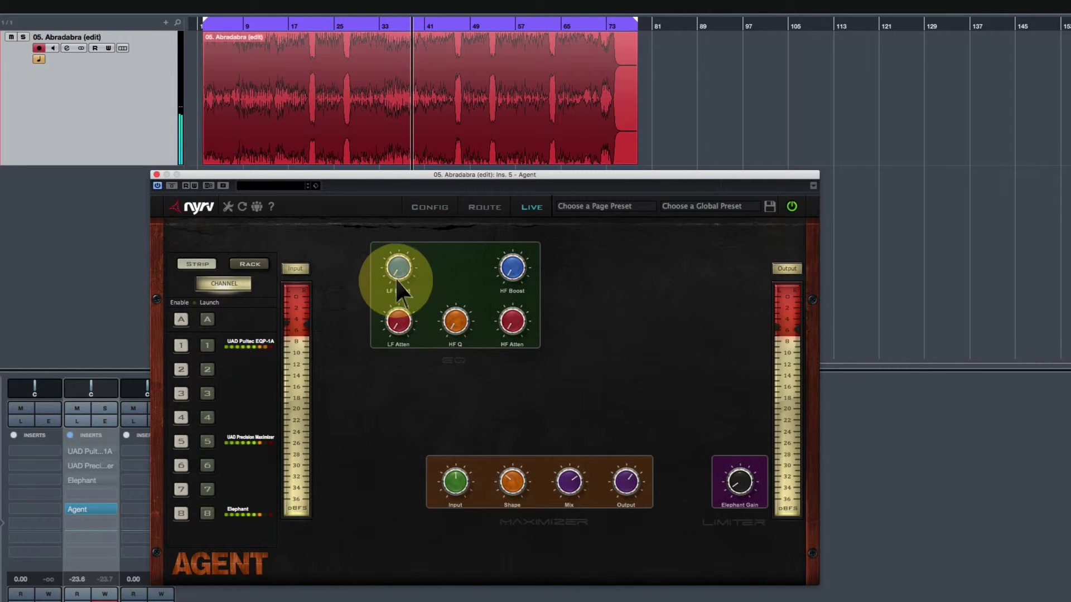
pyautogui.moveTo(394, 279); pyautogui.dragTo(402, 237)
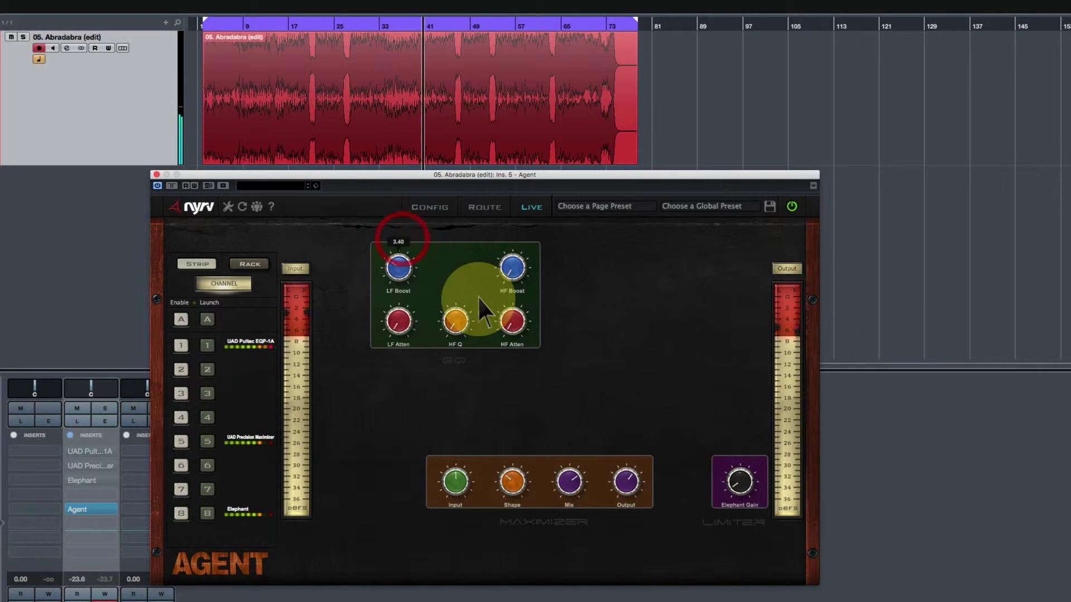
pyautogui.moveTo(507, 322); pyautogui.dragTo(473, 249)
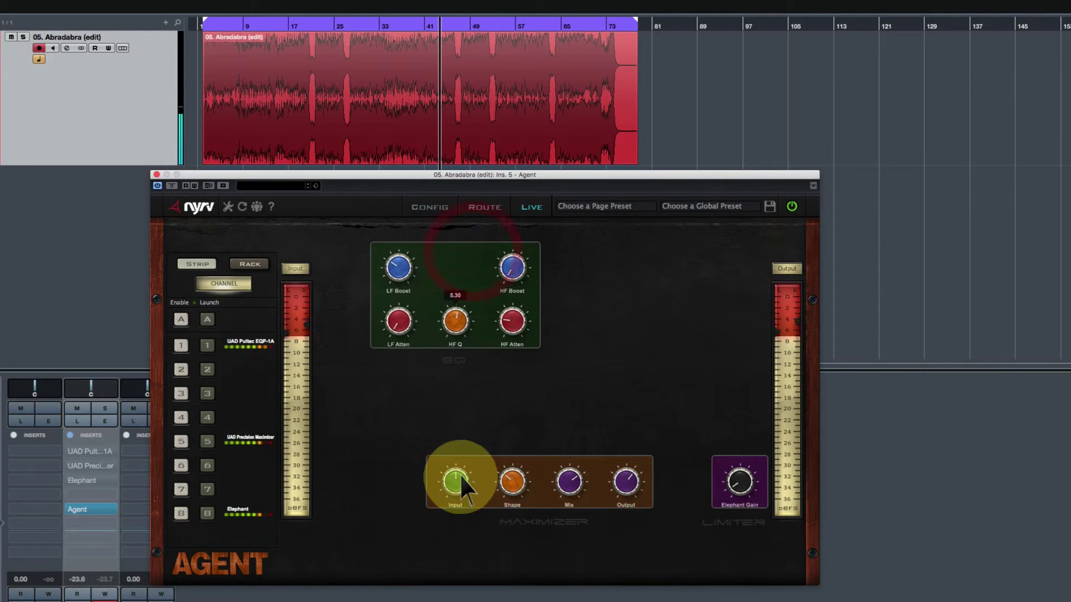
# Set the Maximizer's Input to 0.72 dB and Shape to 74%, increase its Mix, and raise Elephant Gain to about 1.9.
pyautogui.click(455, 478)
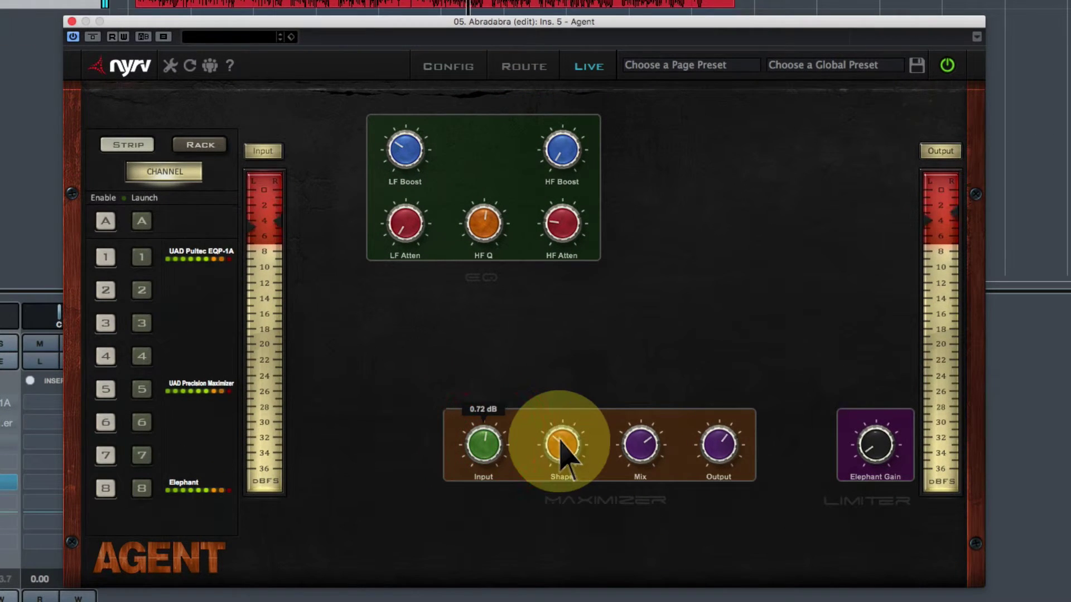
pyautogui.moveTo(562, 455); pyautogui.dragTo(603, 412)
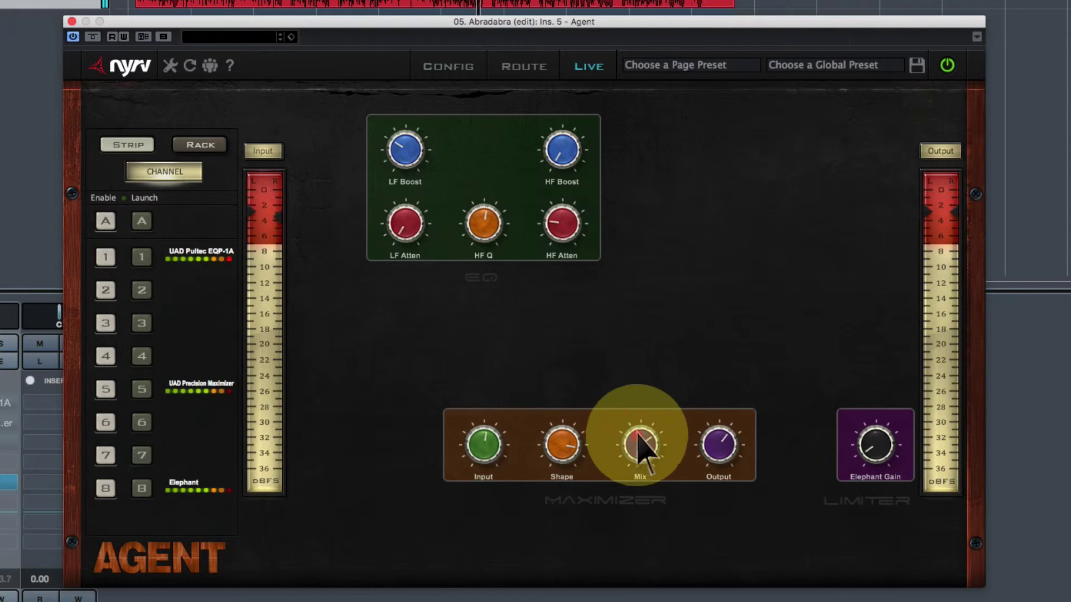
pyautogui.moveTo(641, 444); pyautogui.dragTo(645, 430)
pyautogui.moveTo(580, 442); pyautogui.dragTo(580, 463)
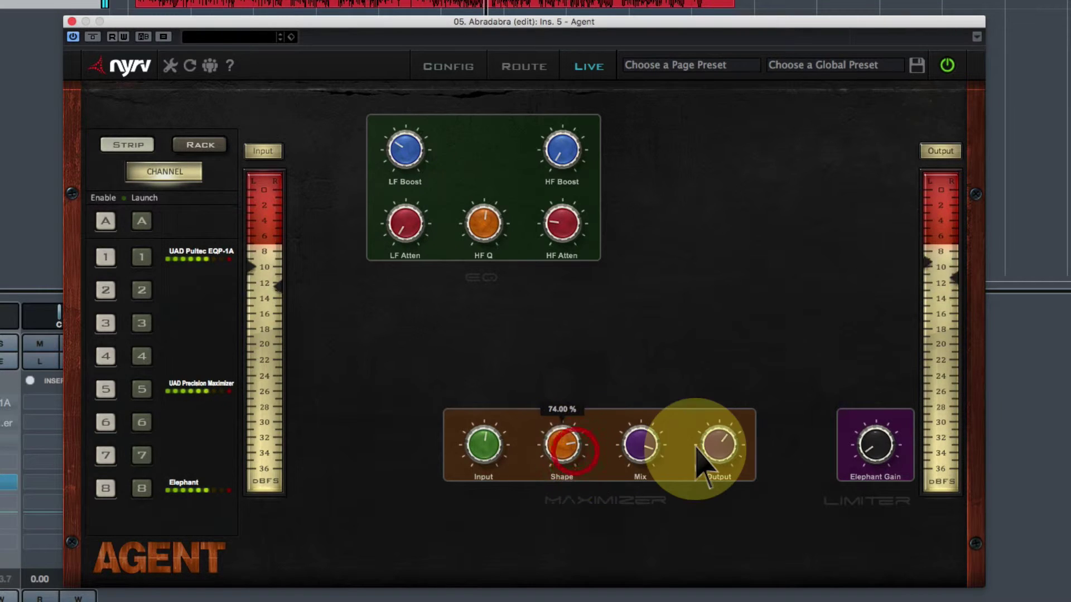
pyautogui.click(717, 444)
pyautogui.moveTo(870, 444); pyautogui.dragTo(874, 431)
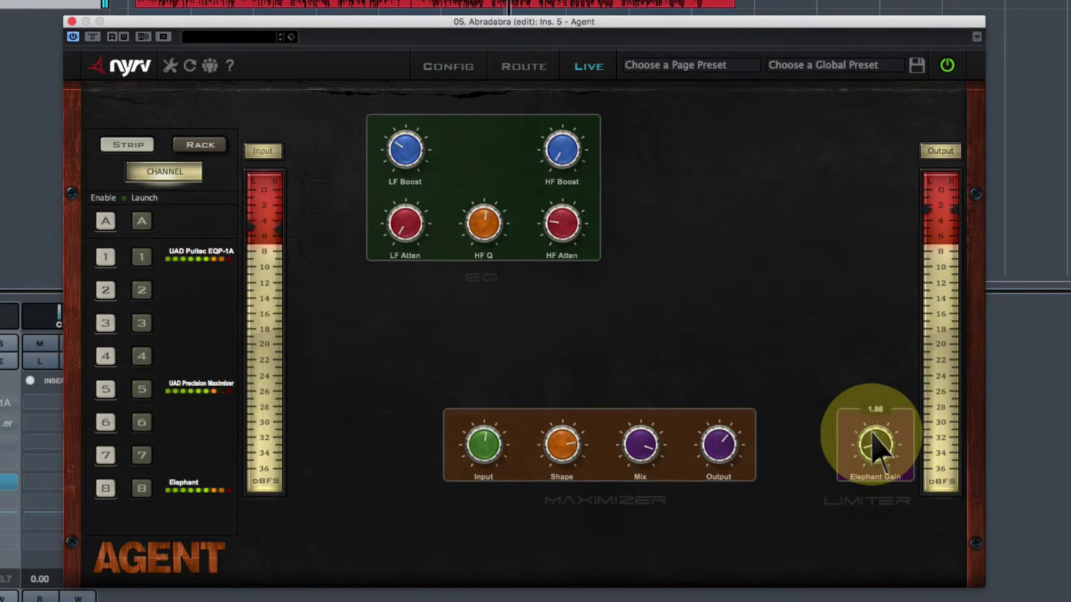
pyautogui.click(872, 433)
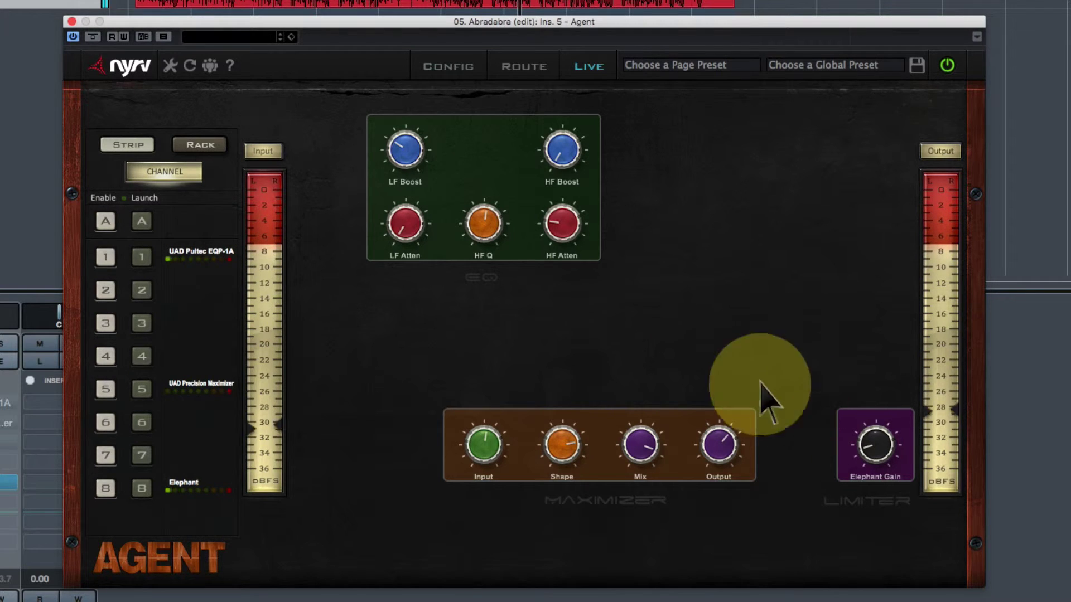
# Save the complete Agent setup as a global preset named Mastering Max.
pyautogui.click(916, 66)
pyautogui.moveTo(902, 82)
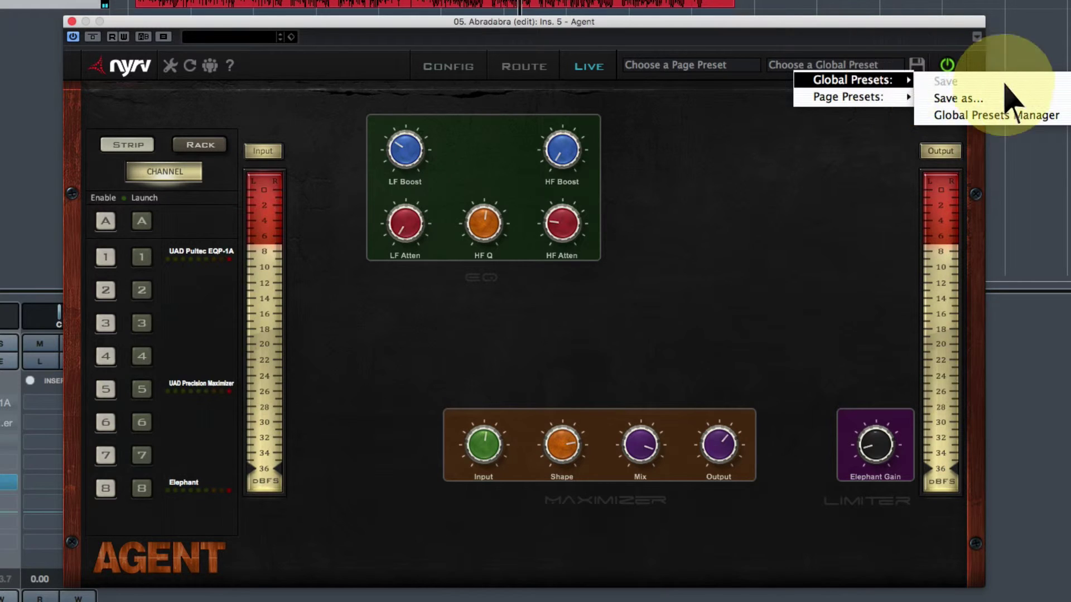
pyautogui.click(958, 99)
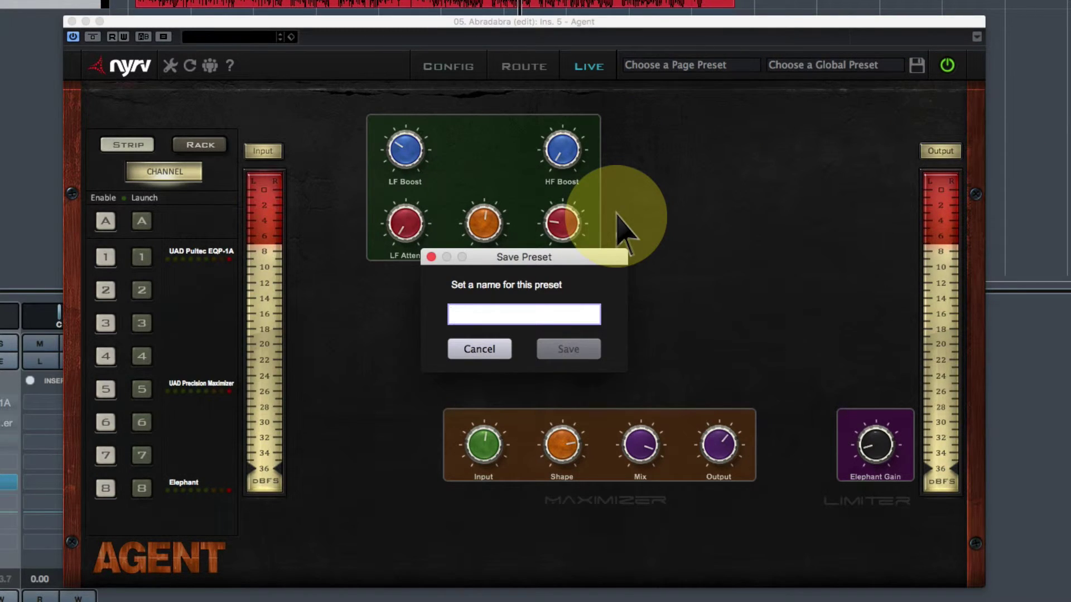
pyautogui.write('Mastering Max')
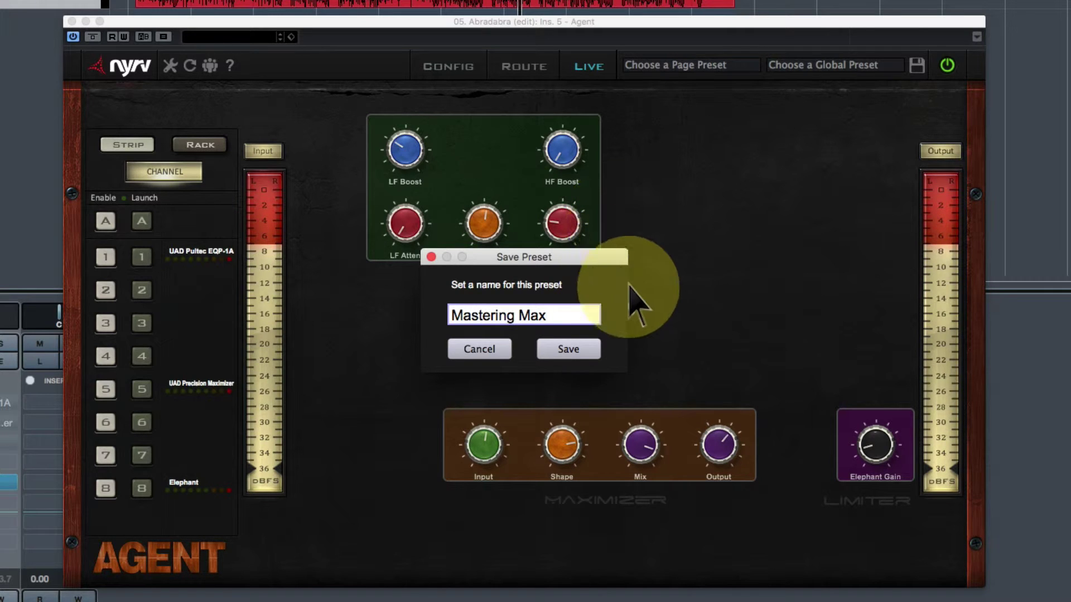
pyautogui.click(586, 350)
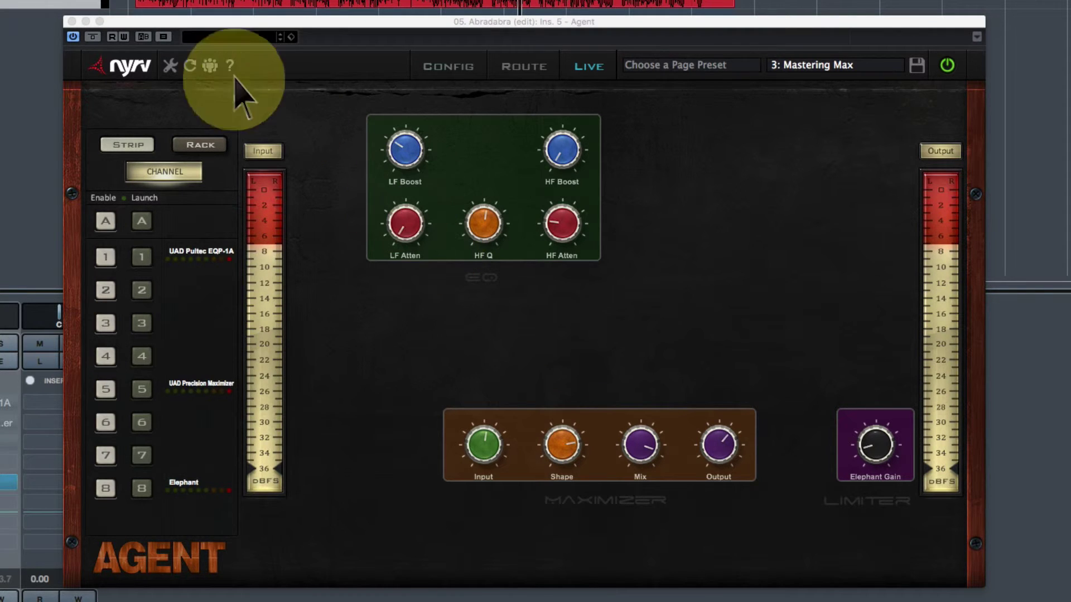
# Close Agent and remove Agent, Elephant, UAD Precision Maximizer and UAD Pultec EQP-1A from the Abradabra track's inserts.
pyautogui.click(71, 21)
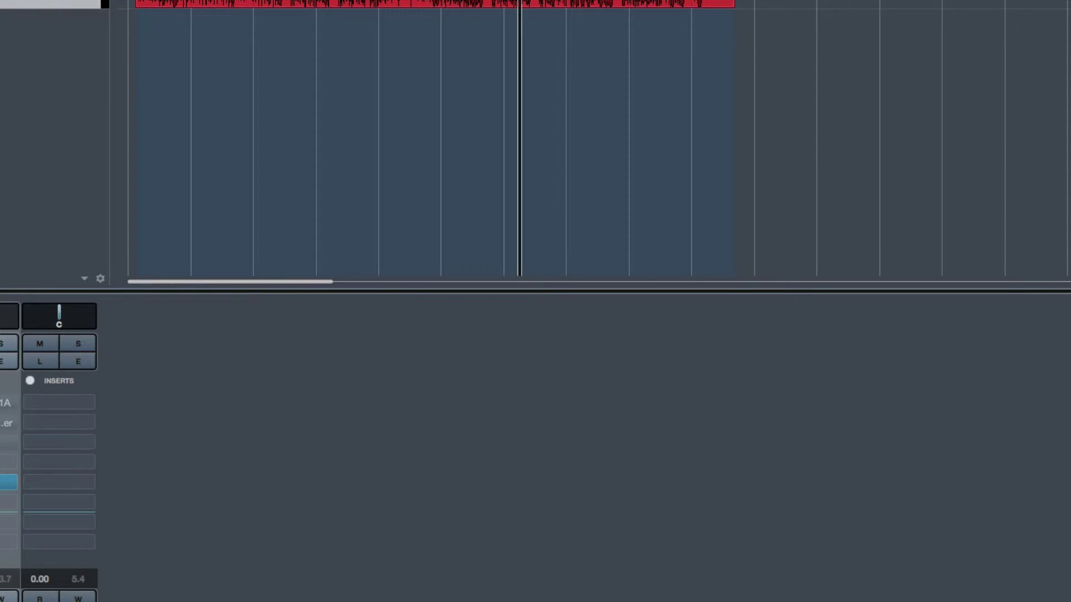
pyautogui.click(56, 184)
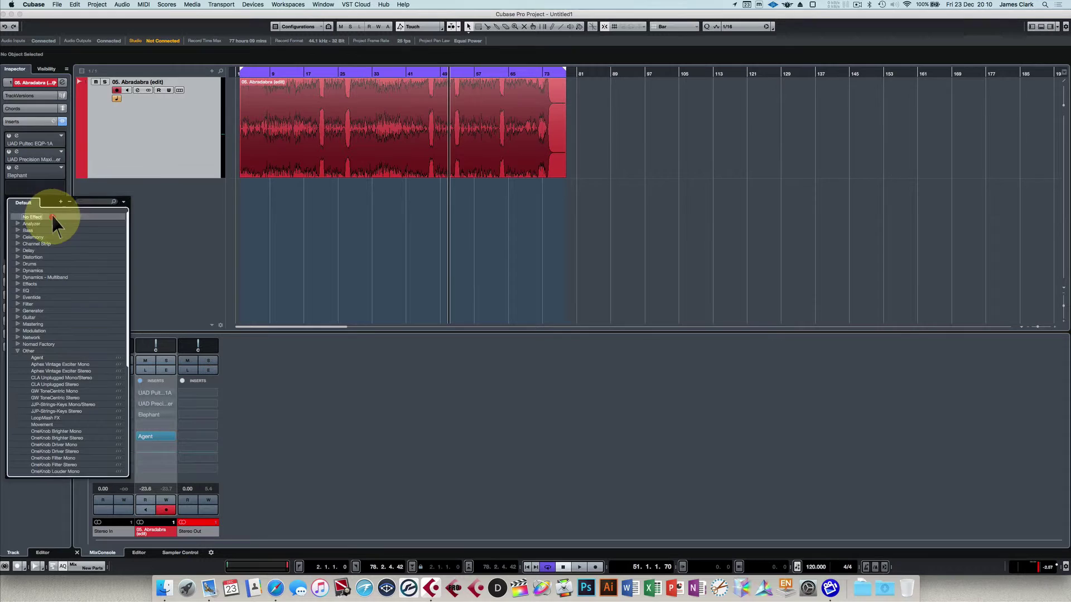
pyautogui.click(51, 216)
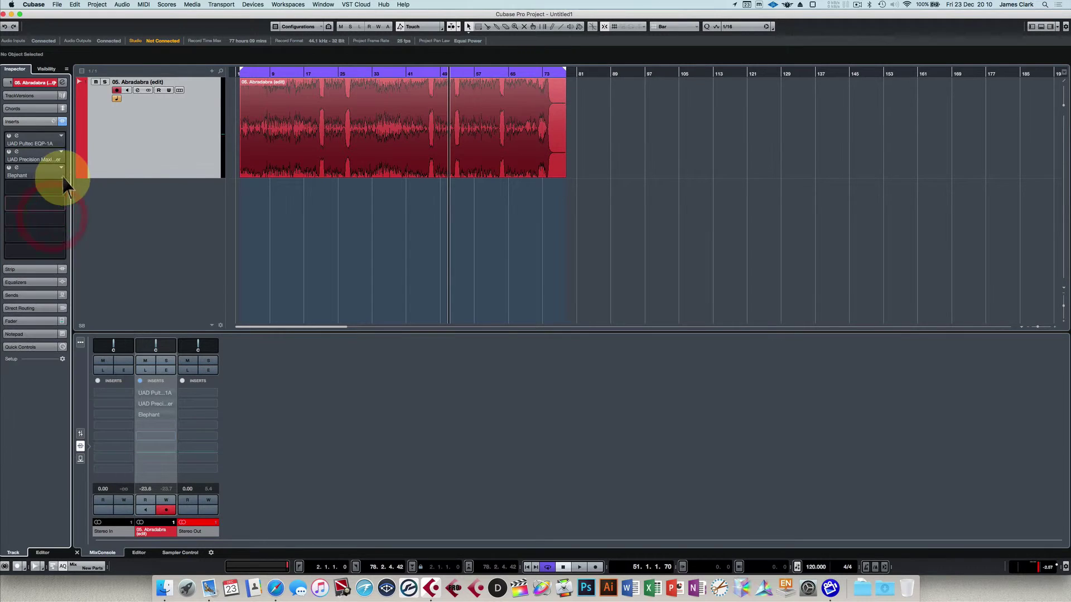
pyautogui.click(63, 169)
pyautogui.click(51, 182)
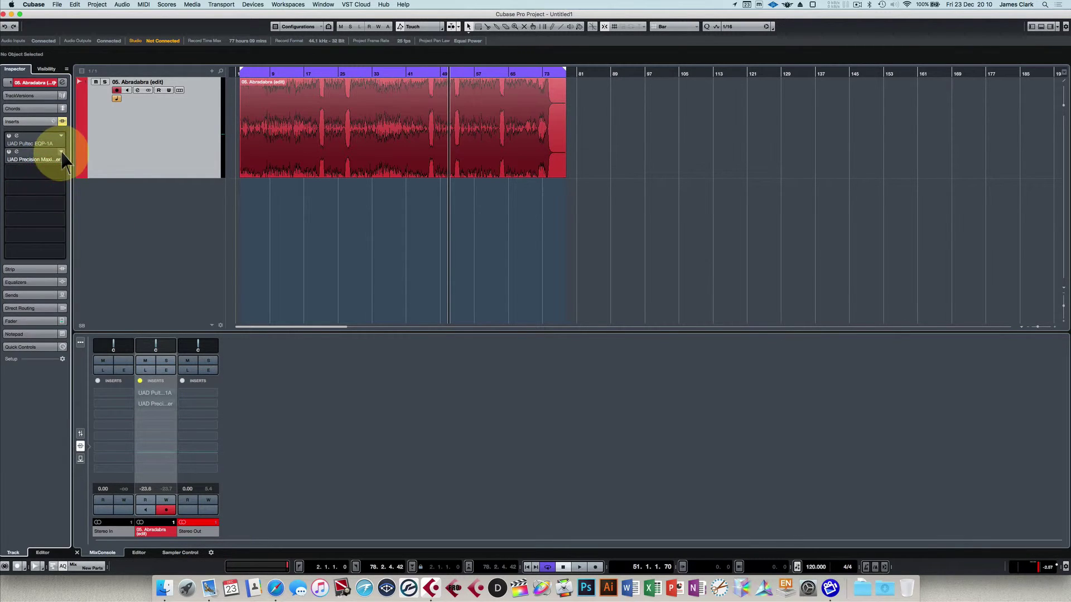
pyautogui.click(56, 161)
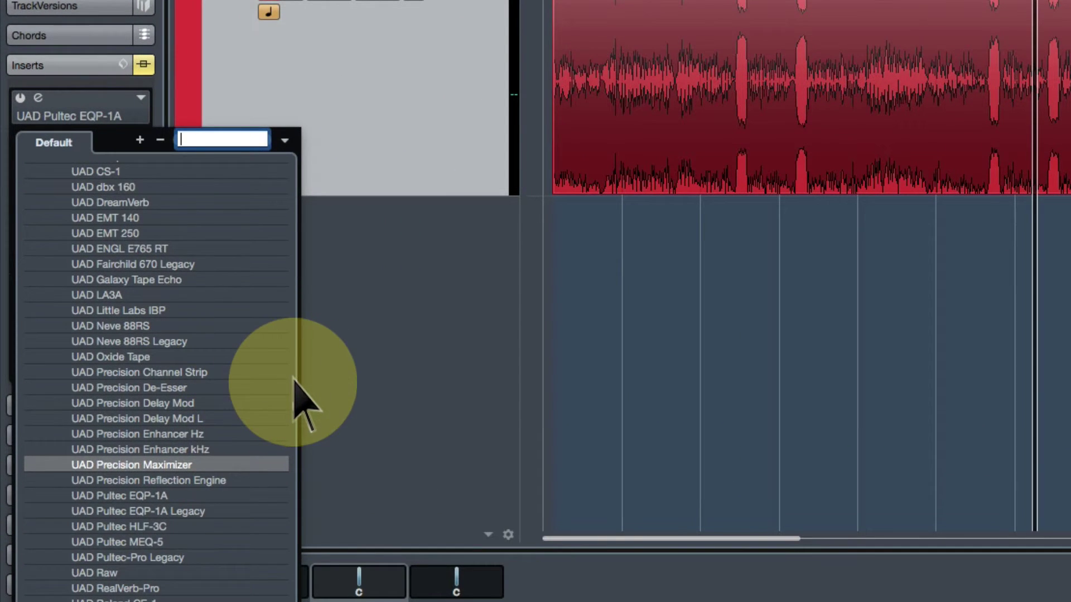
pyautogui.moveTo(294, 379); pyautogui.dragTo(318, 112)
pyautogui.click(123, 171)
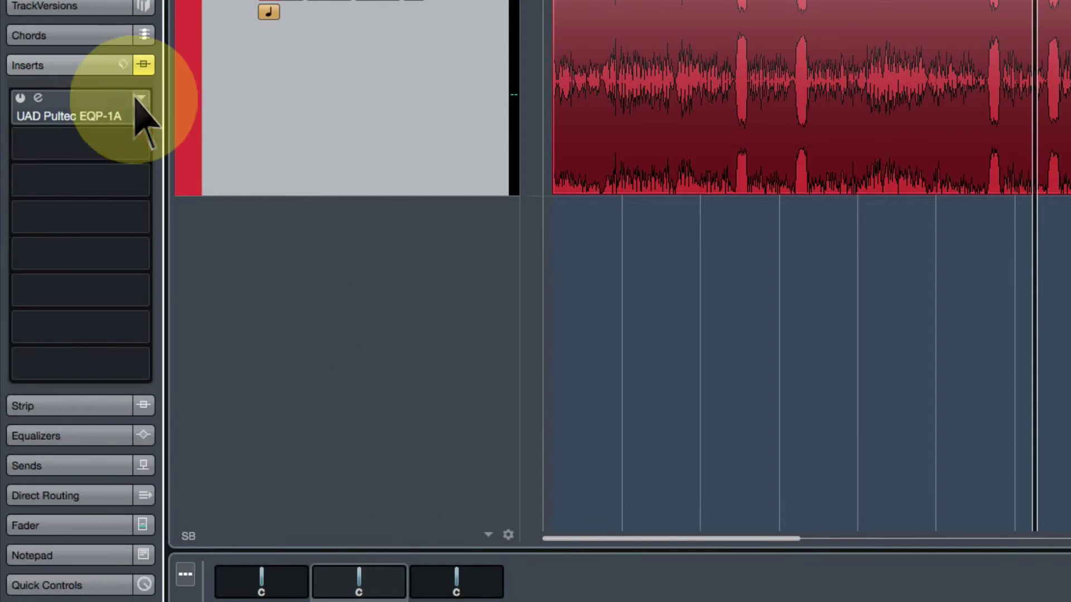
pyautogui.click(138, 98)
pyautogui.click(291, 137)
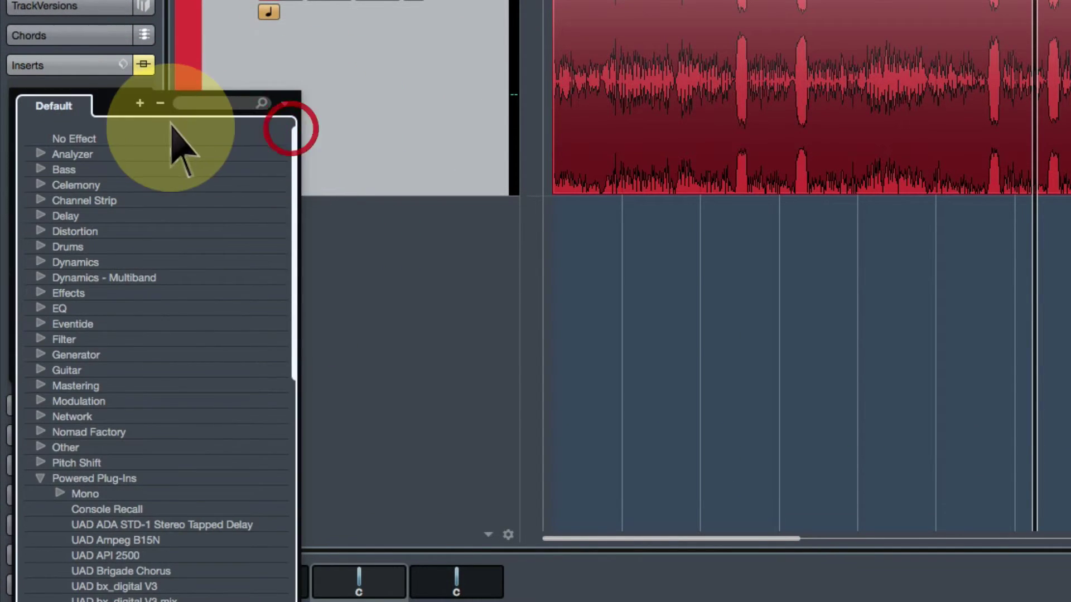
pyautogui.click(162, 138)
# Find Agent in the plugin list and insert it in the Abradabra track's first insert slot.
pyautogui.click(143, 107)
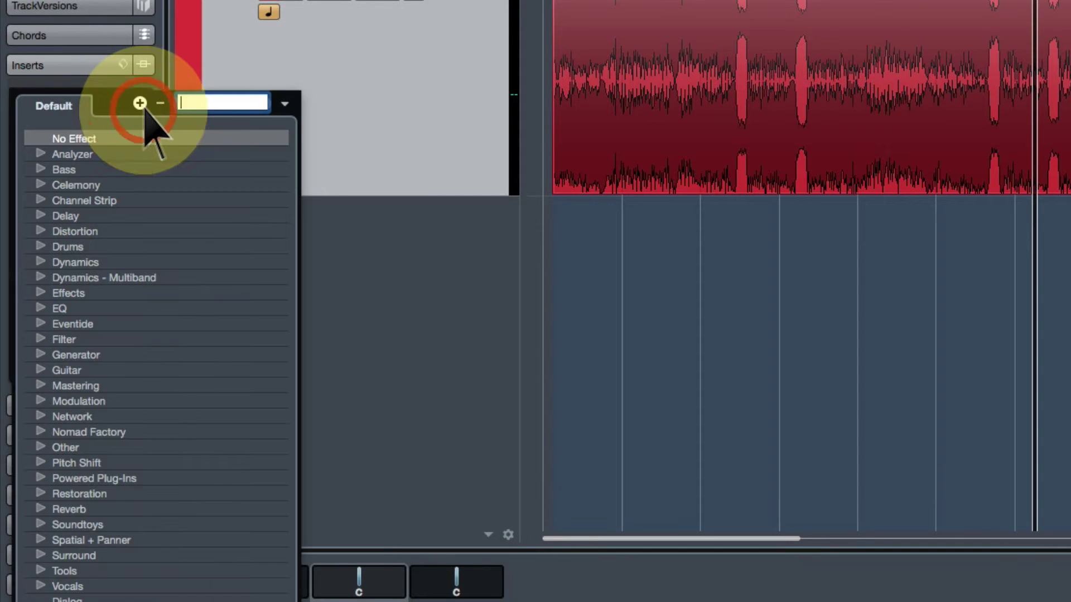
pyautogui.write('agen')
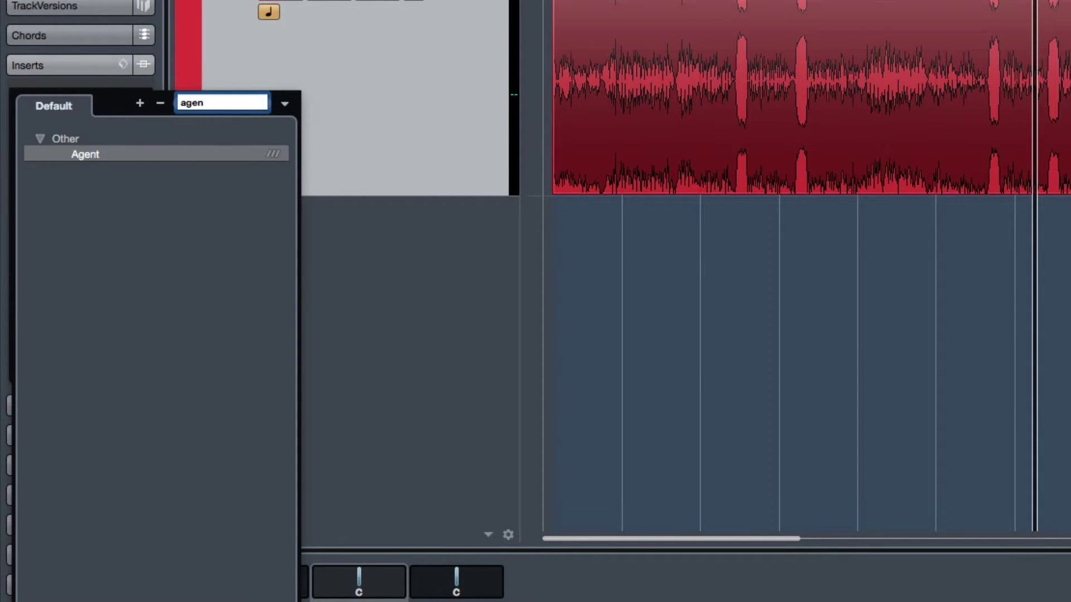
pyautogui.click(102, 154)
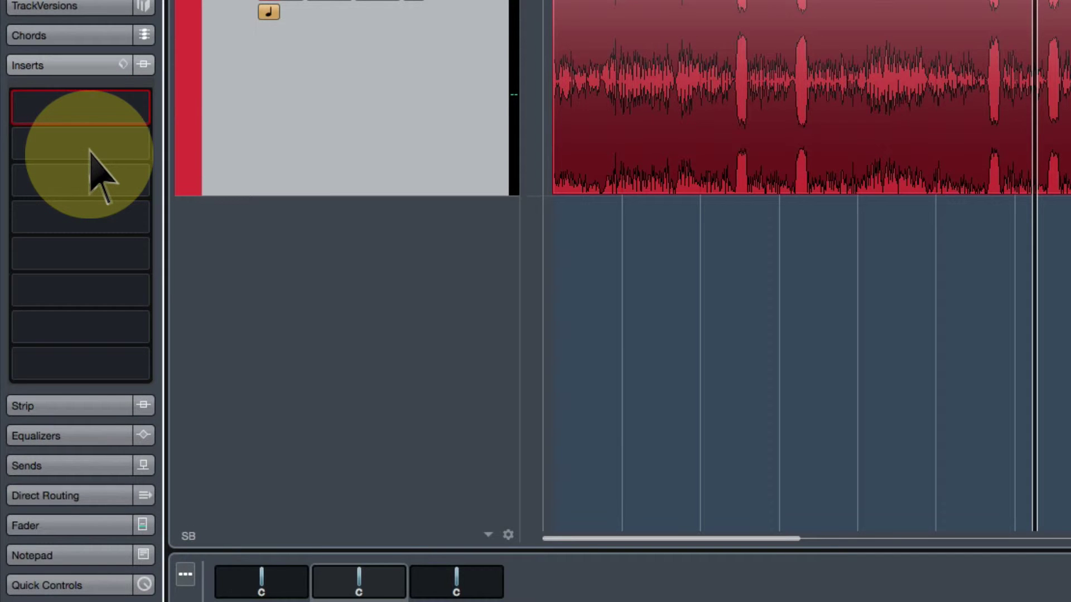
pyautogui.click(43, 101)
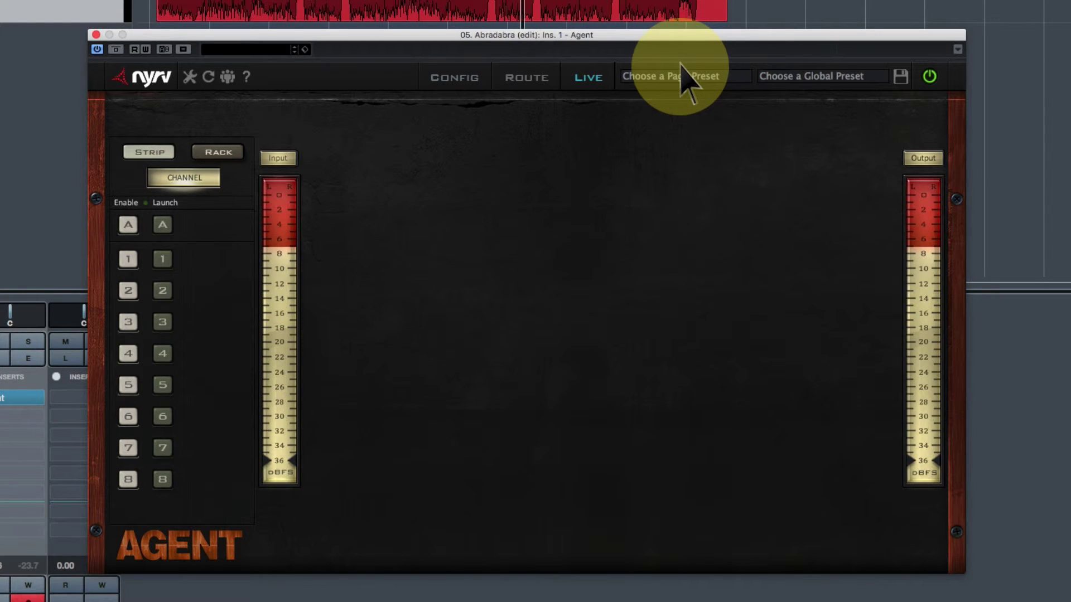
# Load the Mastering Max global preset in the new Agent and launch all of its plugin windows together.
pyautogui.click(682, 73)
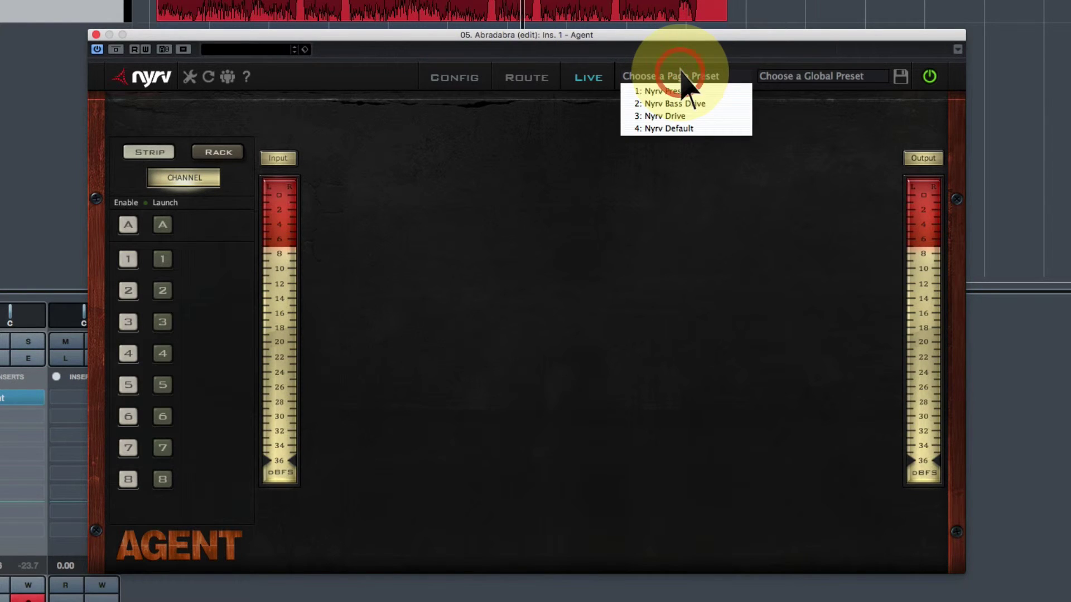
pyautogui.click(781, 78)
pyautogui.click(784, 75)
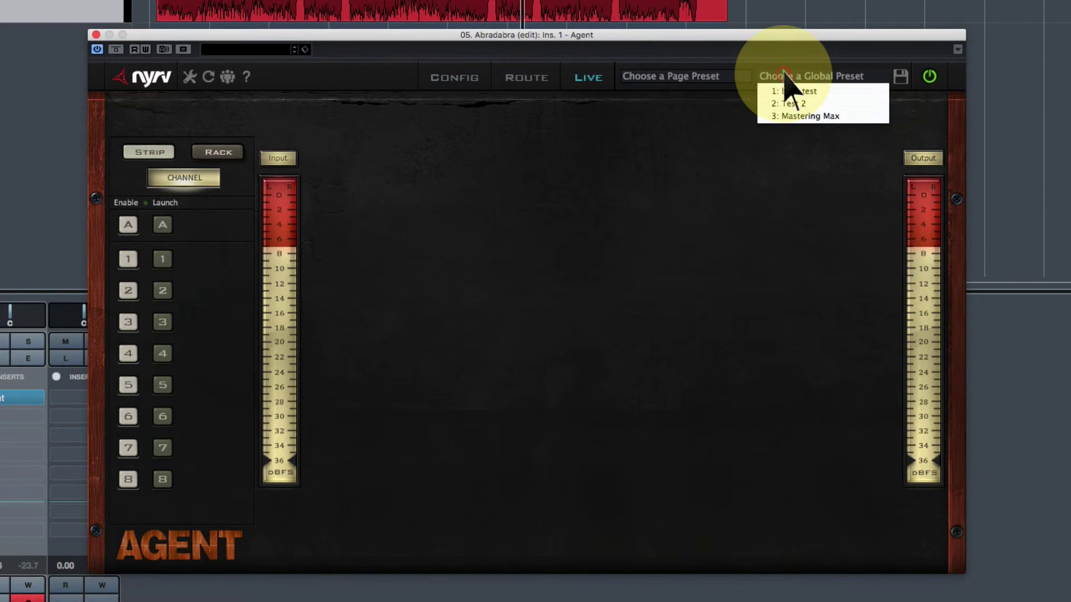
pyautogui.click(807, 116)
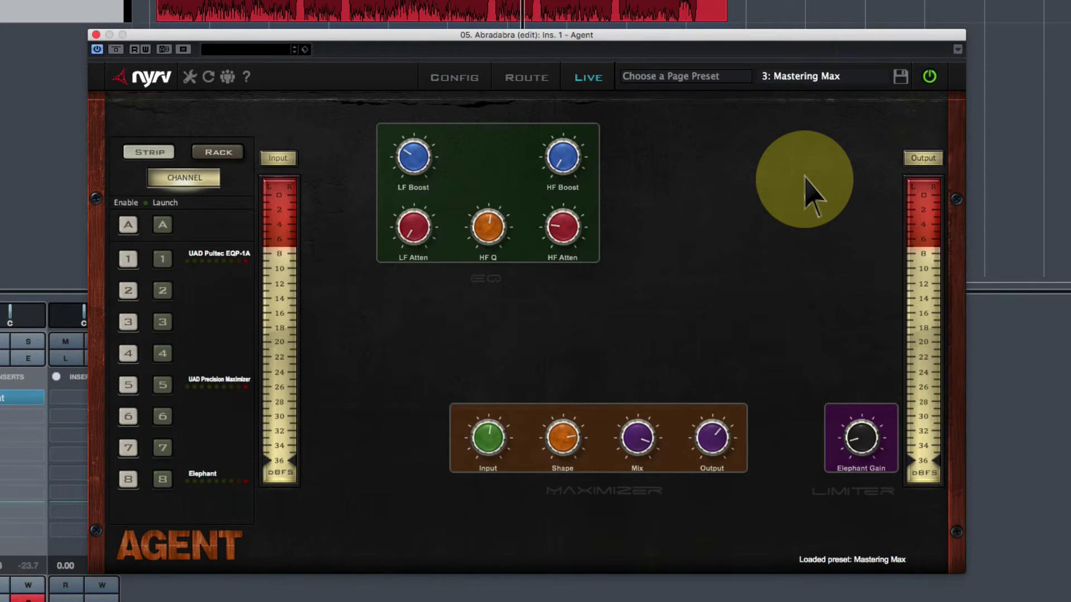
pyautogui.click(164, 226)
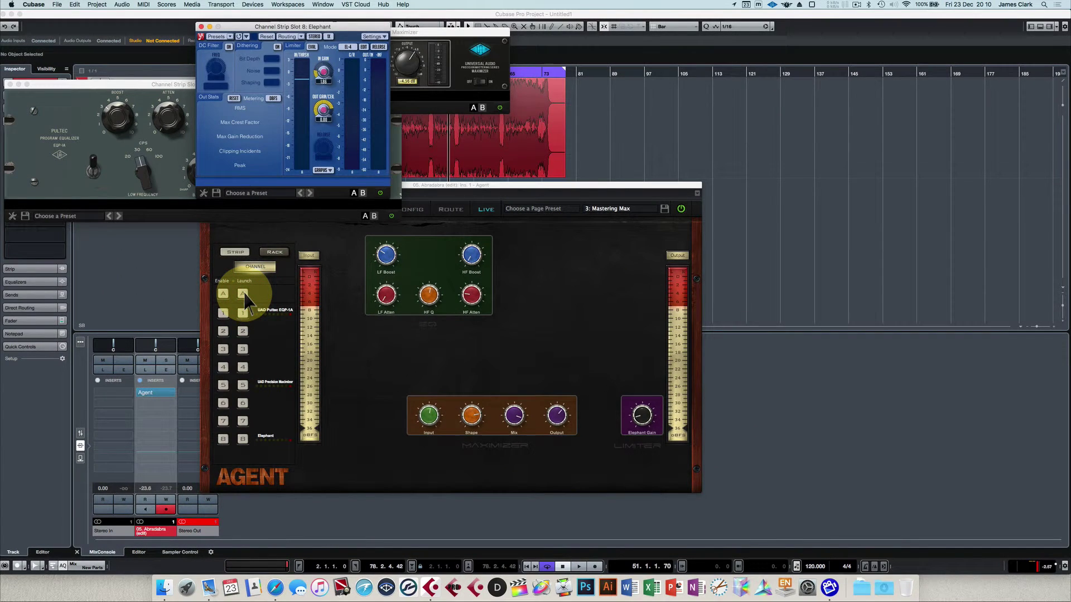
# Close all of the channel strip's launched plugin windows together and shift the Agent window slightly.
pyautogui.click(244, 294)
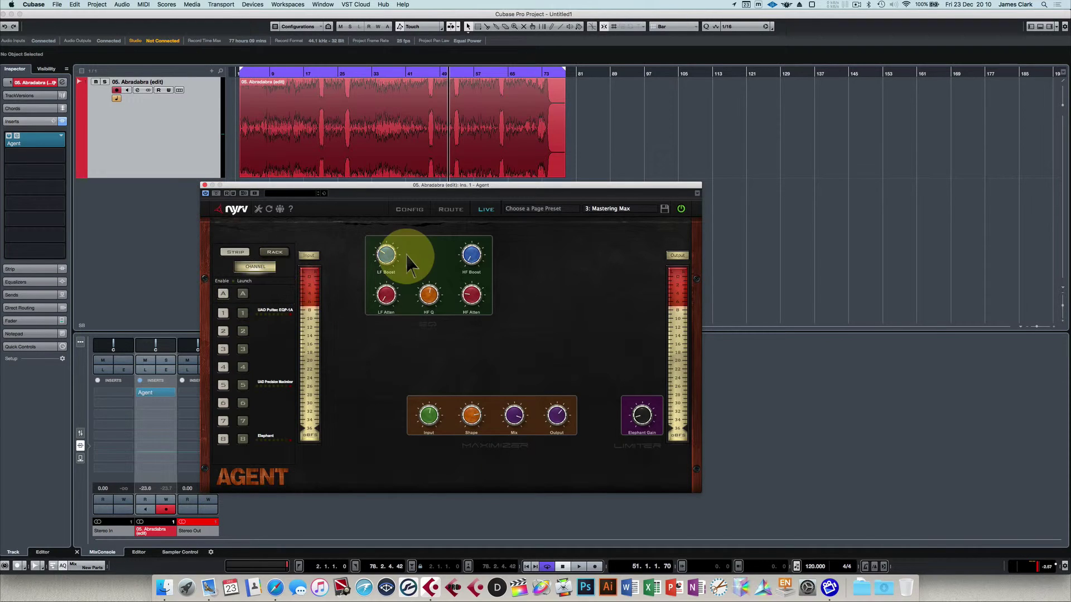
pyautogui.moveTo(407, 185); pyautogui.dragTo(394, 186)
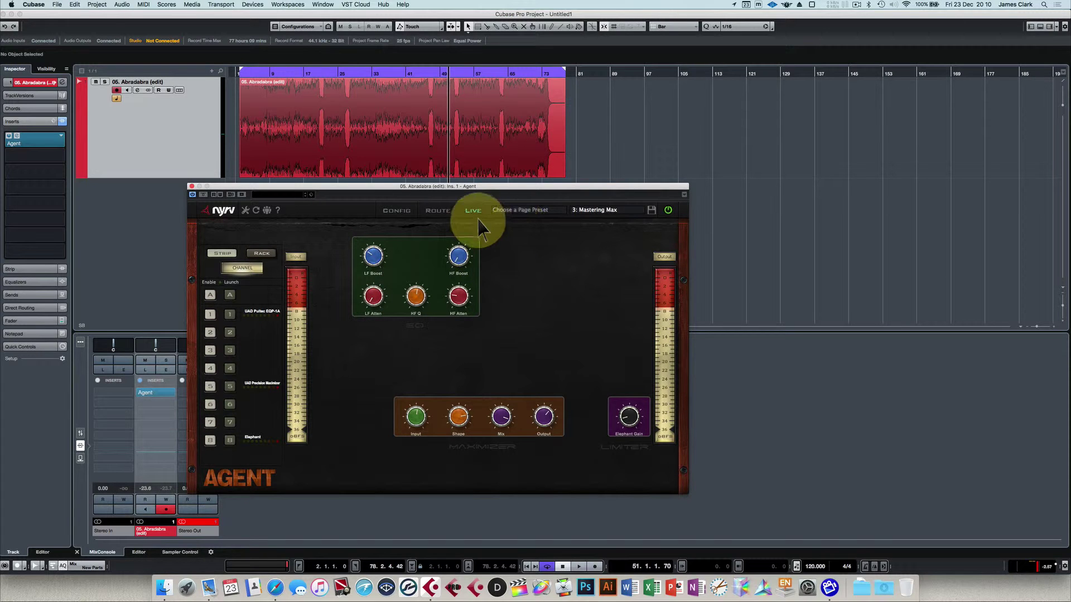
# Examine Agent's configuration, routing and live views, including each slot's mix and output gain and the serial/parallel choice.
pyautogui.click(400, 212)
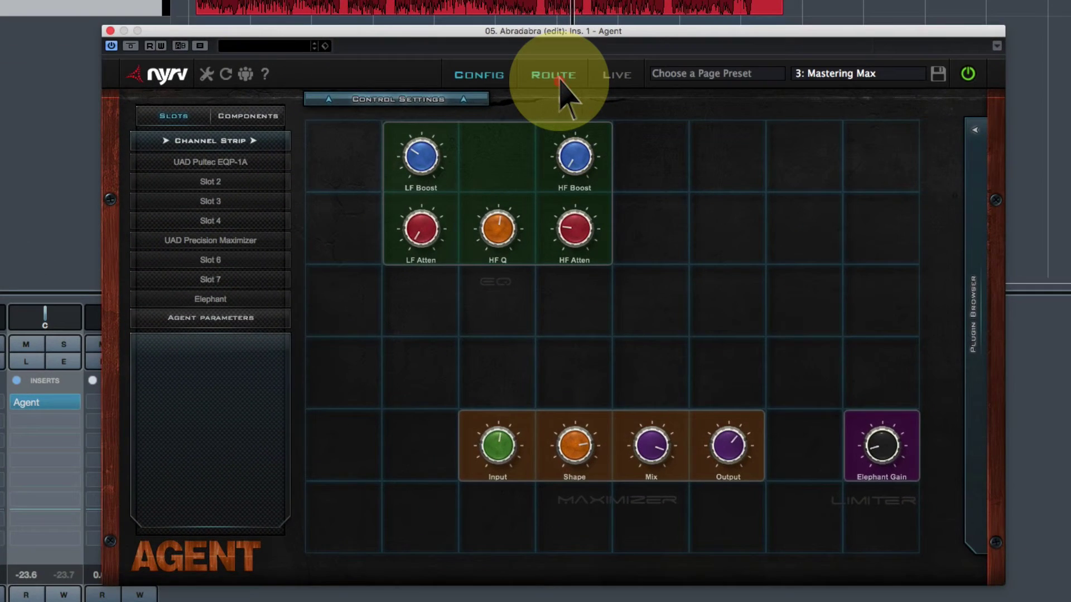
pyautogui.click(437, 210)
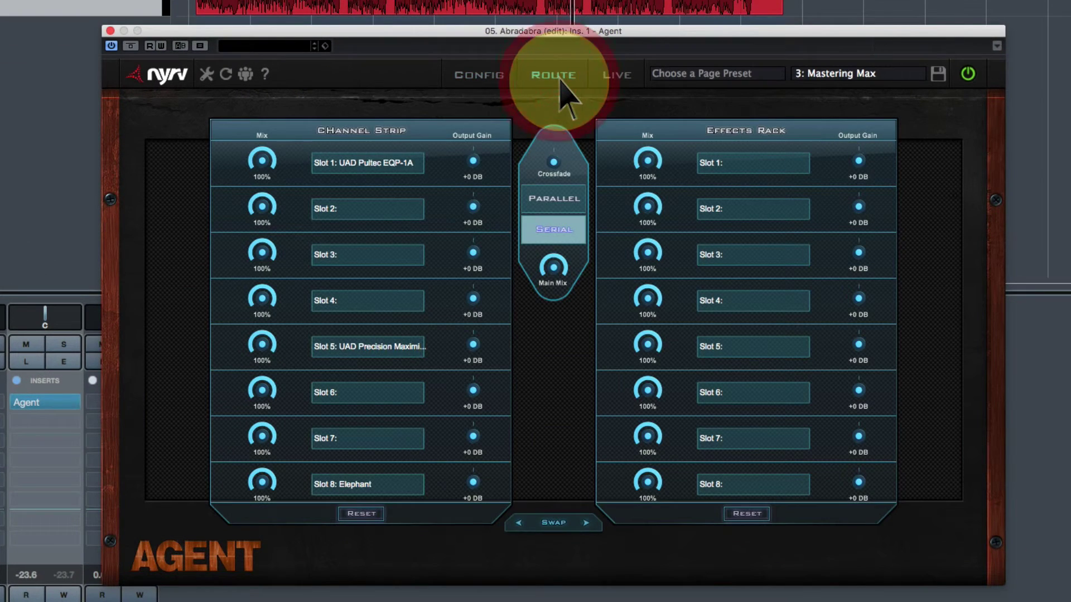
pyautogui.moveTo(417, 160); pyautogui.dragTo(402, 180)
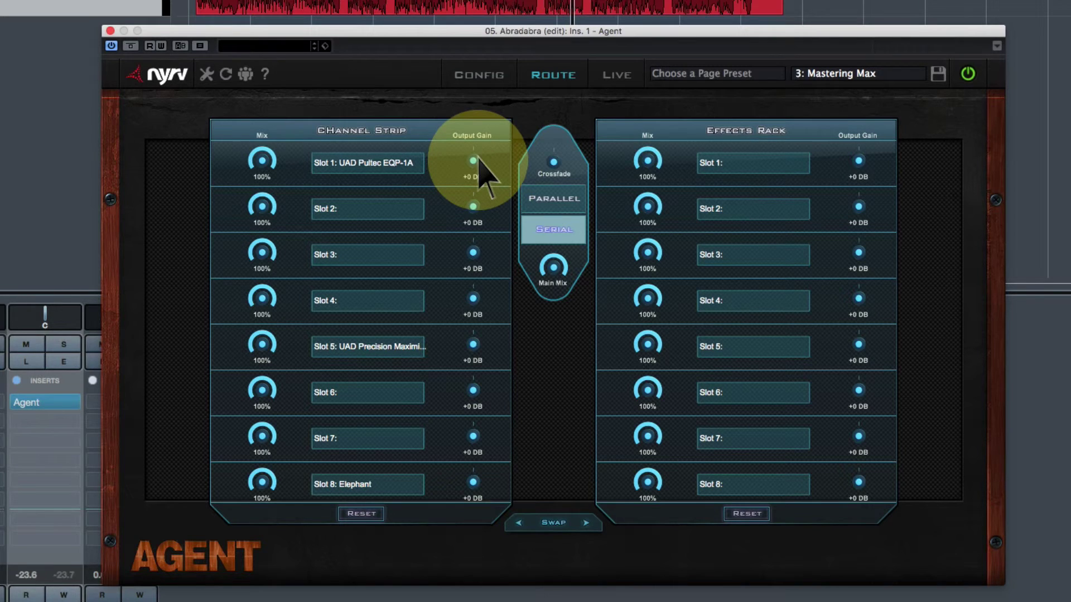
pyautogui.click(560, 234)
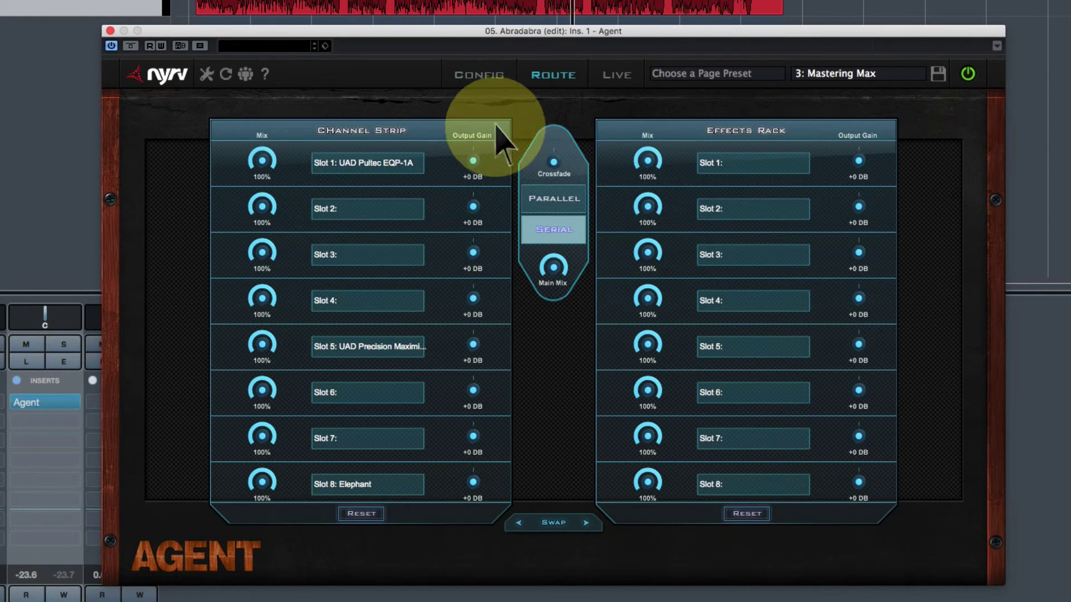
pyautogui.click(489, 78)
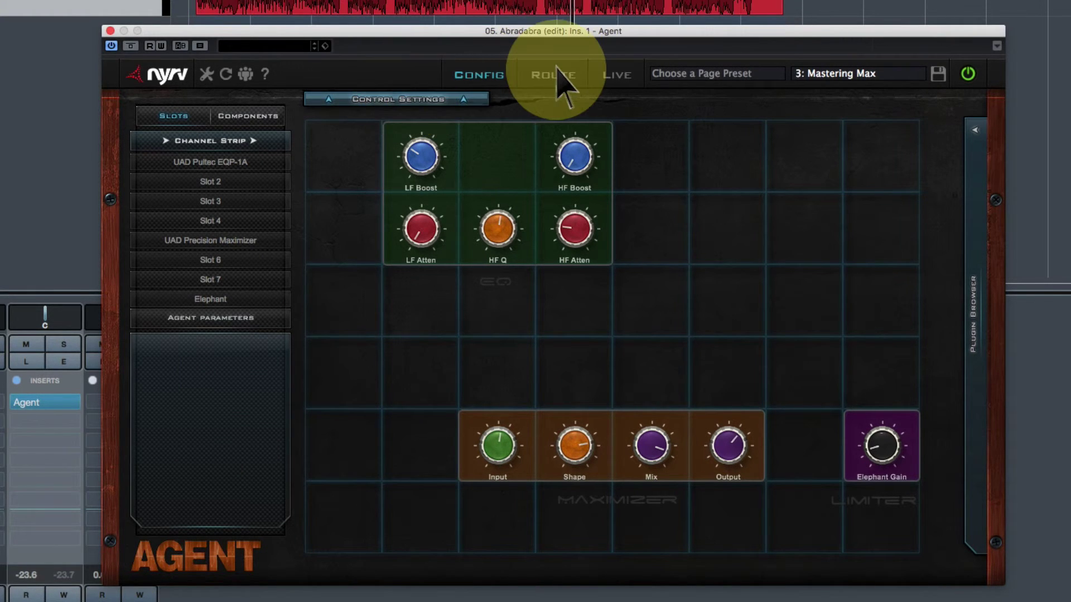
pyautogui.click(626, 73)
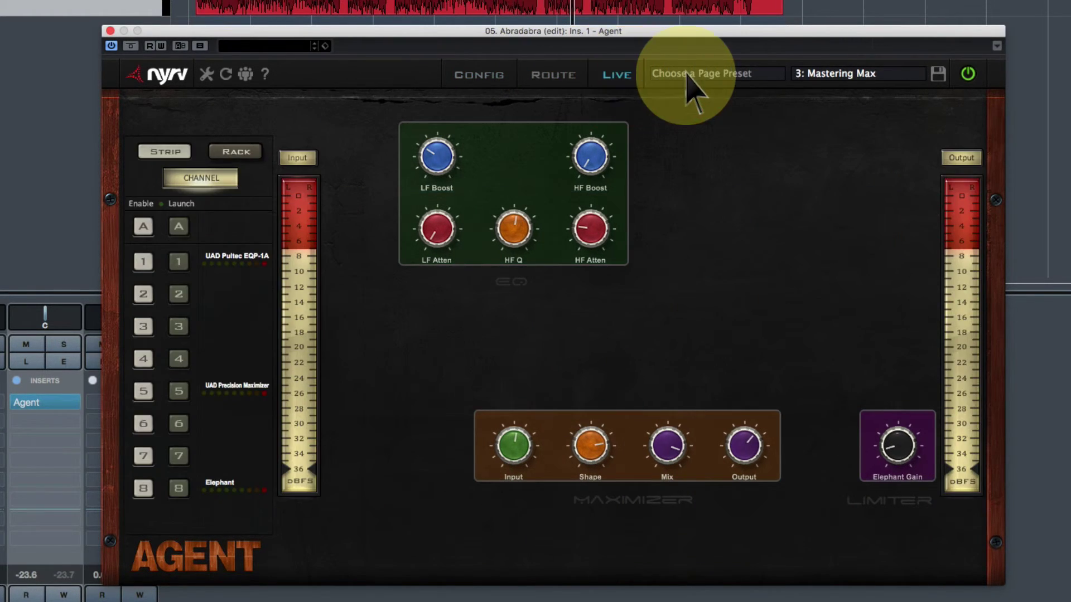
# Try the Brock n Blue theme and the CodeBlue theme on the Agent panel, viewing CodeBlue in the live view.
pyautogui.click(473, 78)
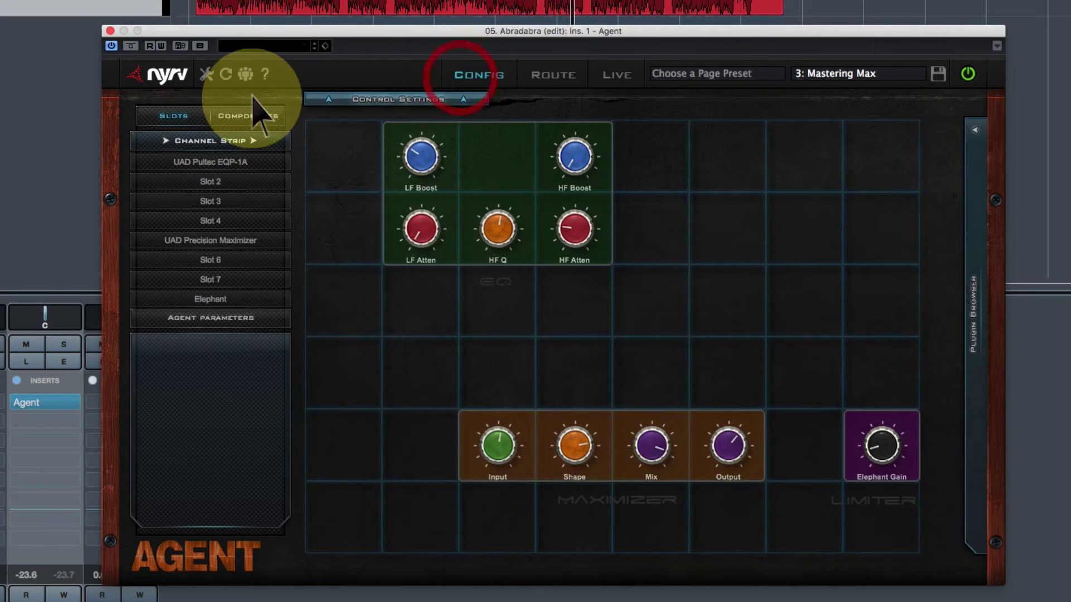
pyautogui.click(245, 116)
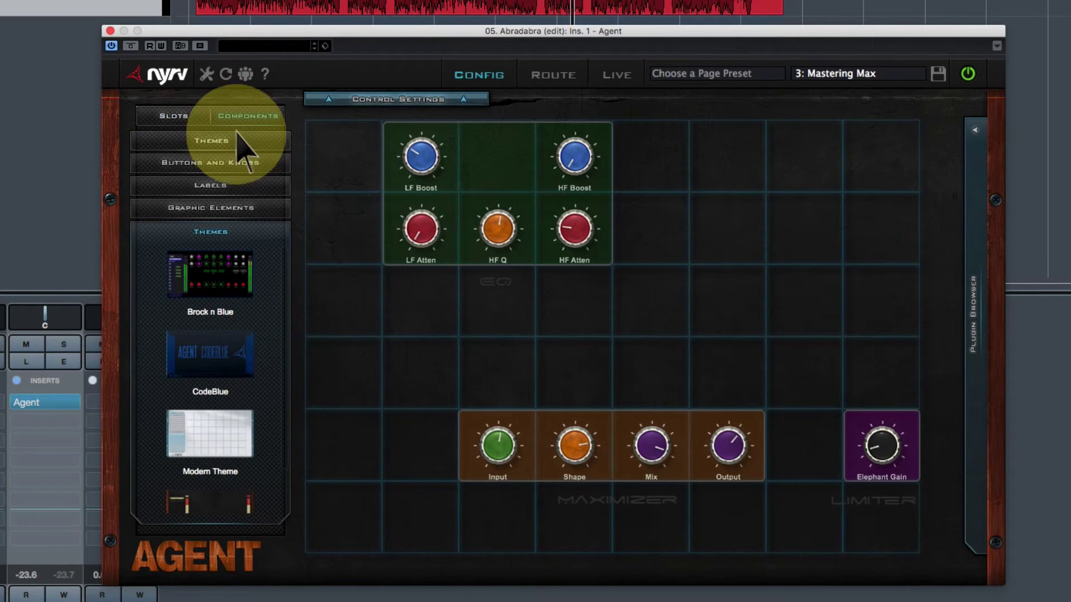
pyautogui.click(237, 139)
pyautogui.click(229, 256)
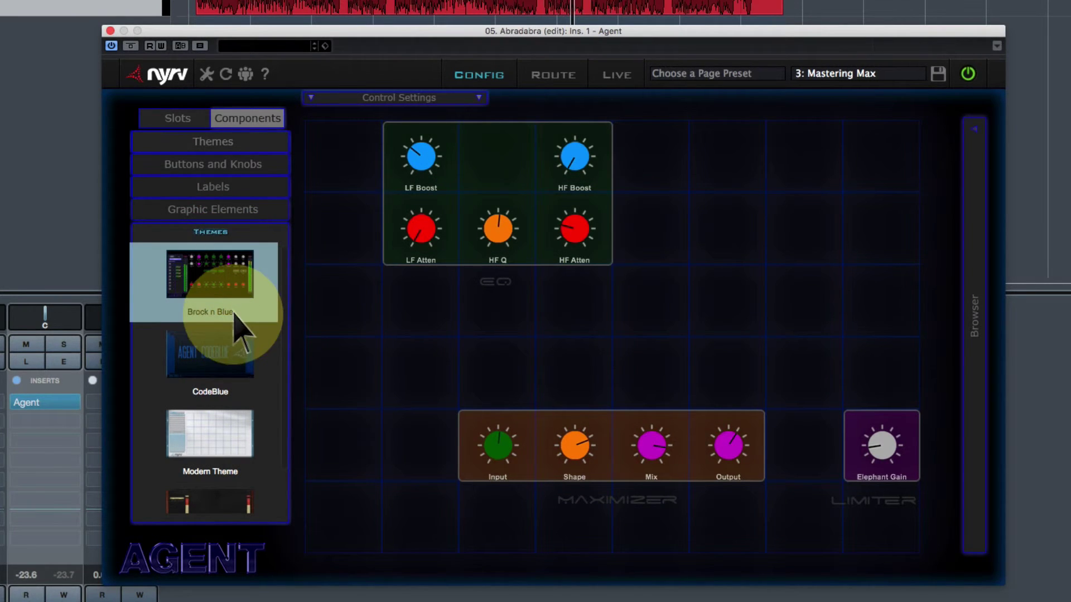
pyautogui.click(238, 361)
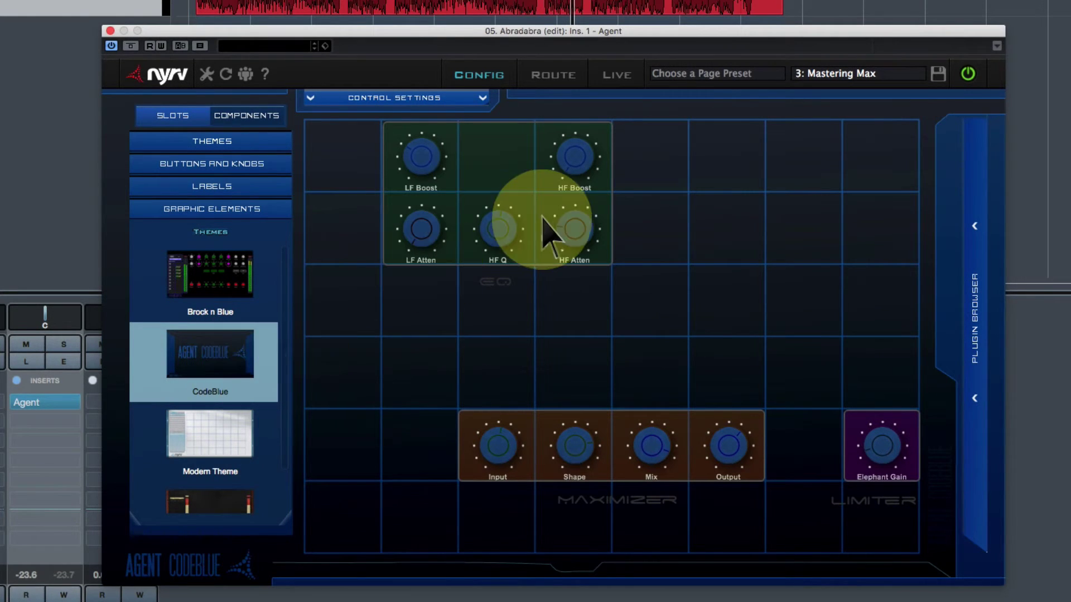
pyautogui.click(620, 78)
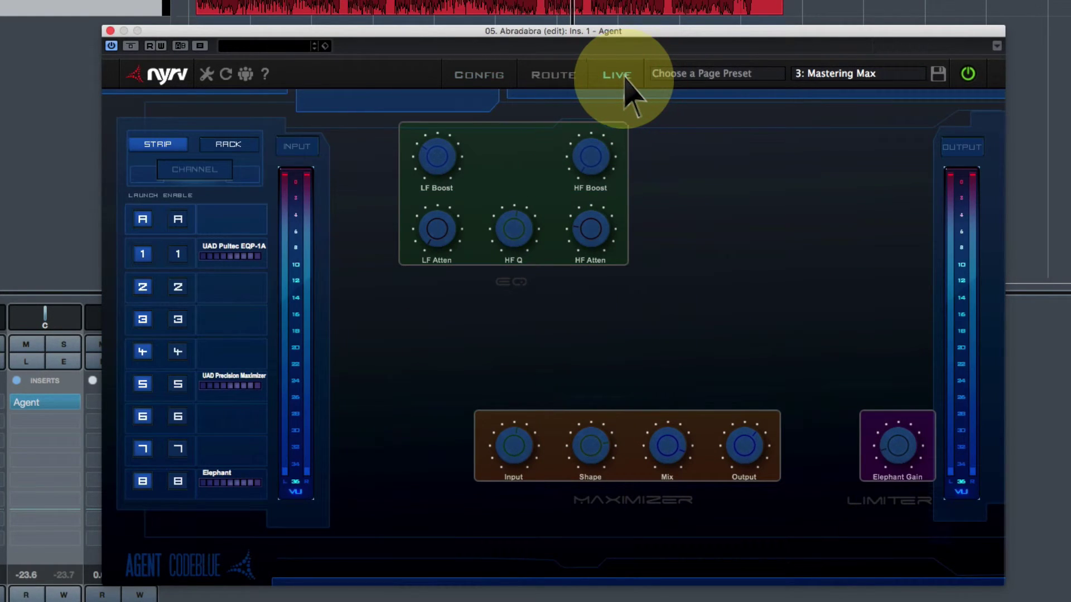
# Try the Modern Theme on the Agent panel and view it in the live view.
pyautogui.click(478, 77)
pyautogui.click(217, 445)
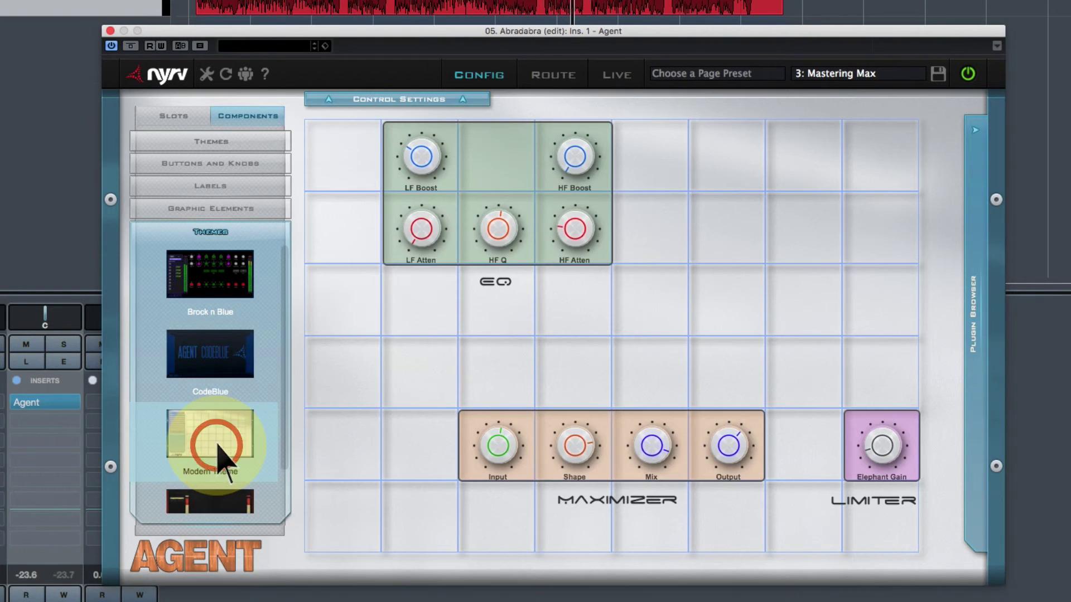
pyautogui.click(617, 73)
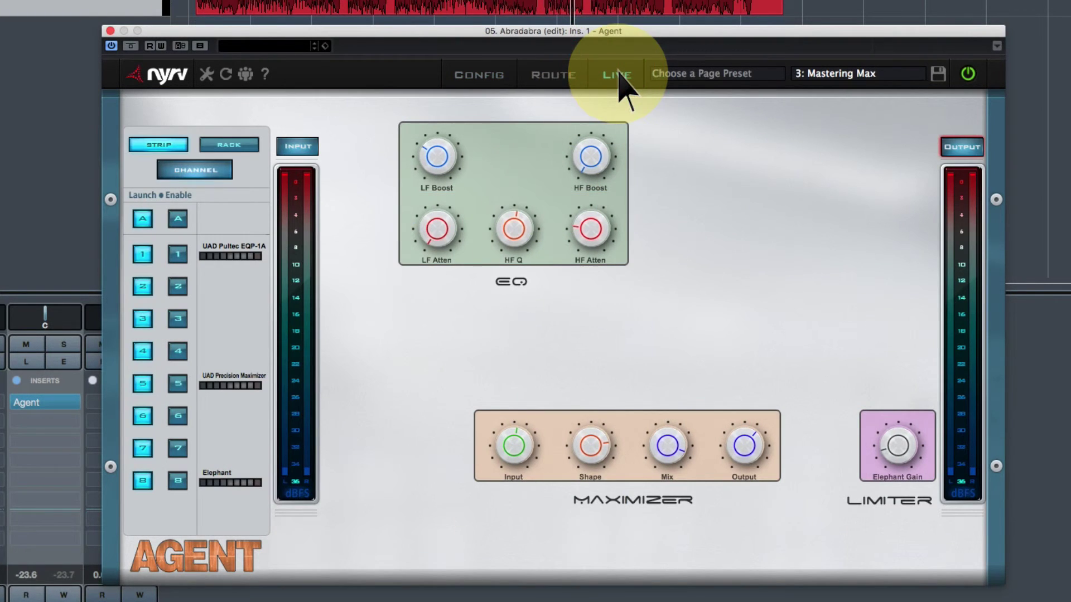
# Return the Agent panel to the Vintage Theme and show it in the live view.
pyautogui.click(477, 76)
pyautogui.click(222, 503)
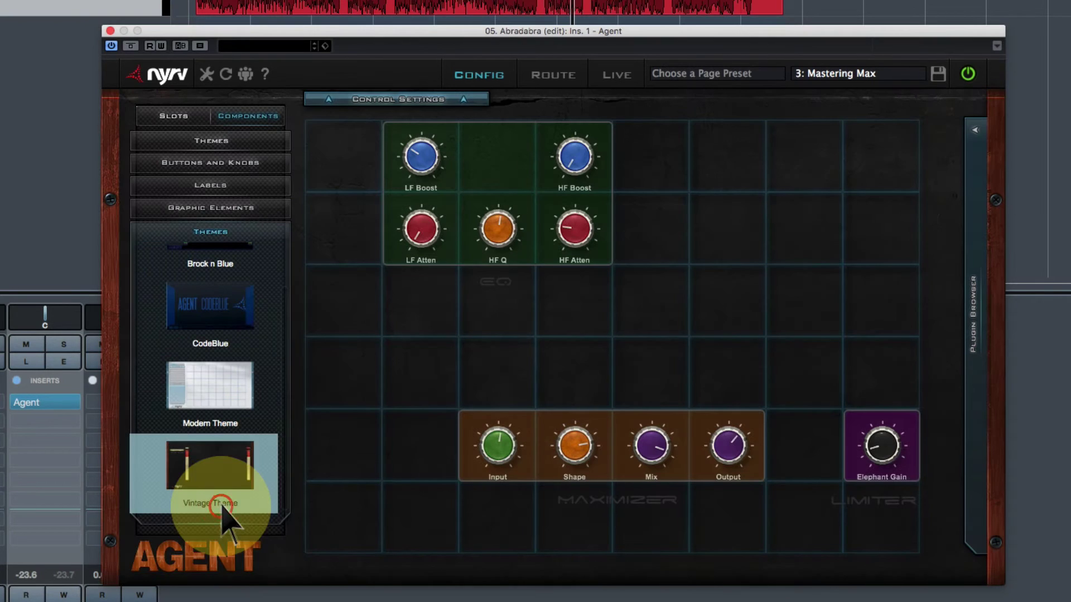
pyautogui.scroll(2, 288, 390)
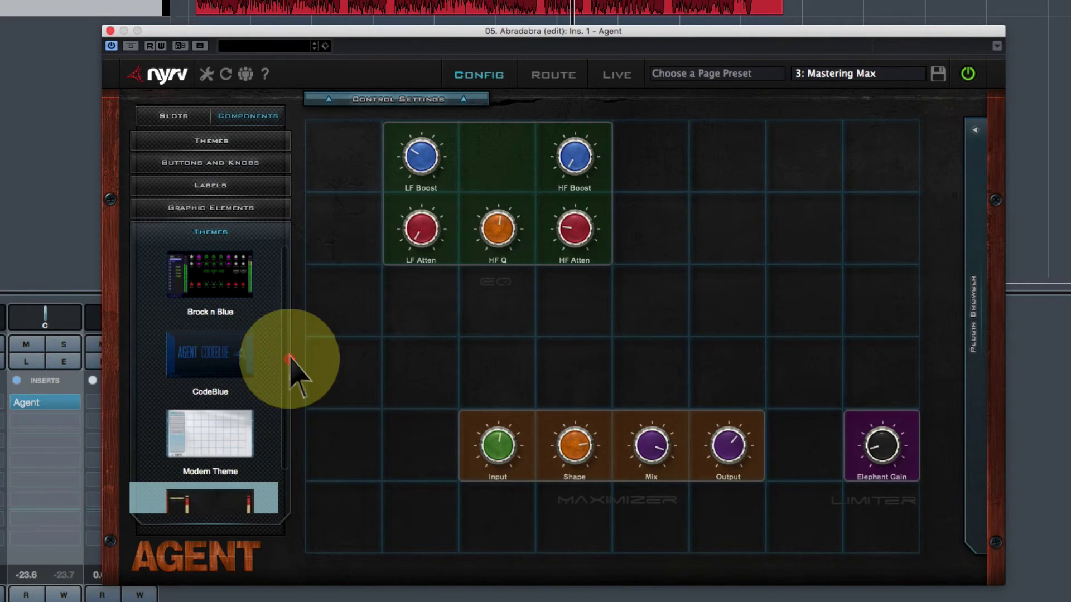
pyautogui.scroll(-2, 289, 358)
pyautogui.click(283, 495)
pyautogui.click(618, 78)
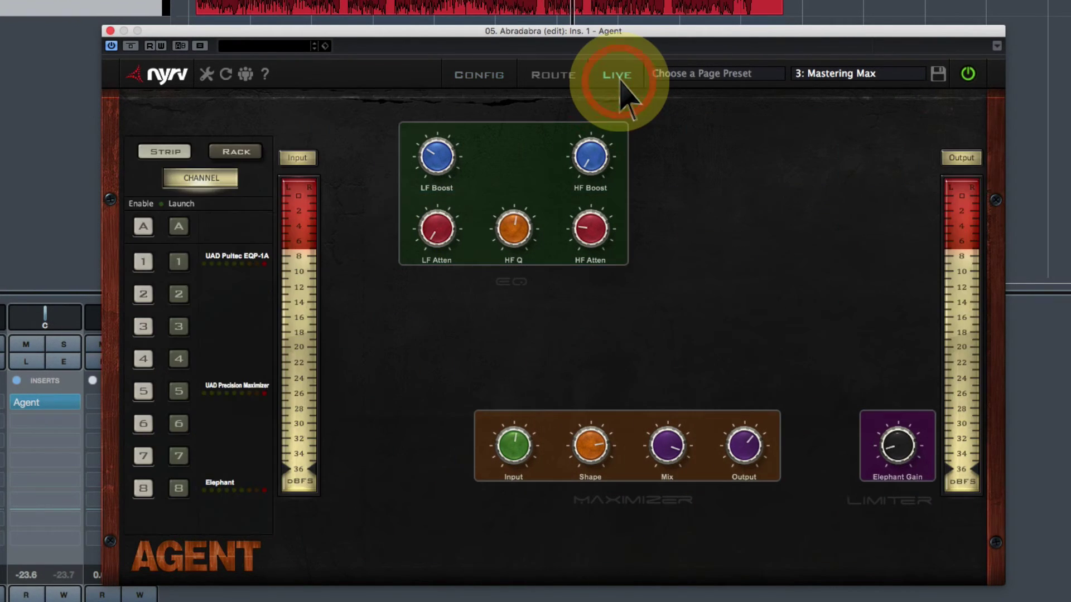
# Reposition the Agent window, look through the saved global presets, and load the Nyrv Default page preset.
pyautogui.moveTo(526, 31); pyautogui.dragTo(461, 133)
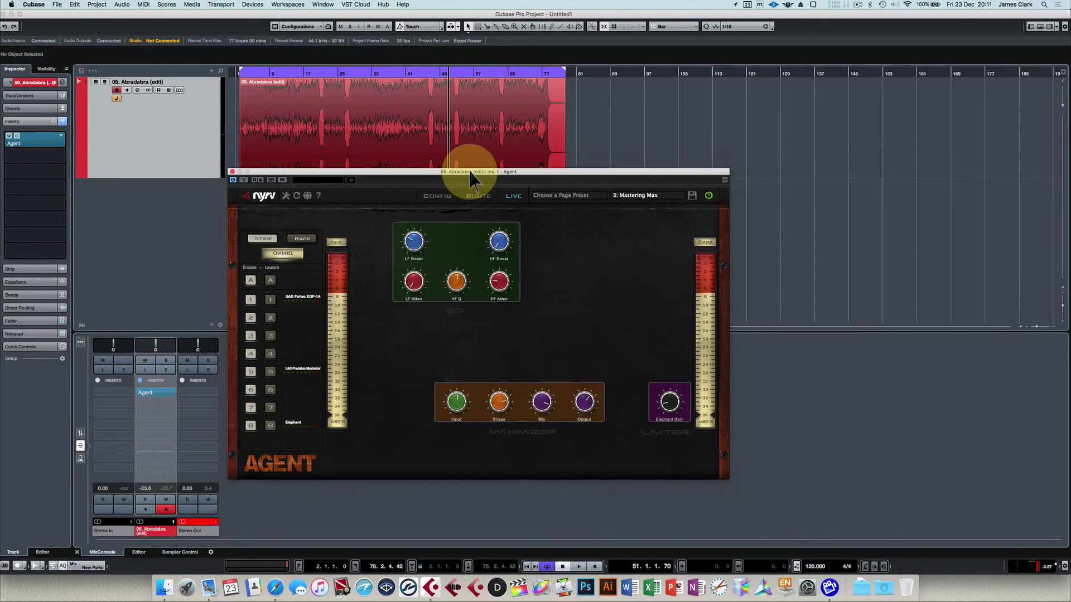
pyautogui.moveTo(470, 178); pyautogui.dragTo(472, 196)
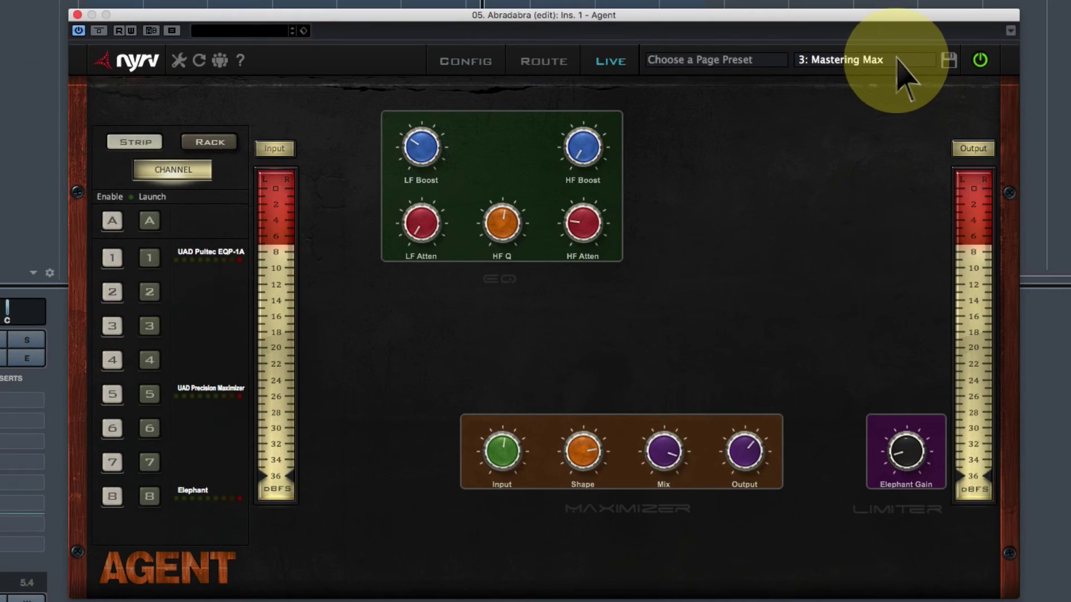
pyautogui.click(653, 212)
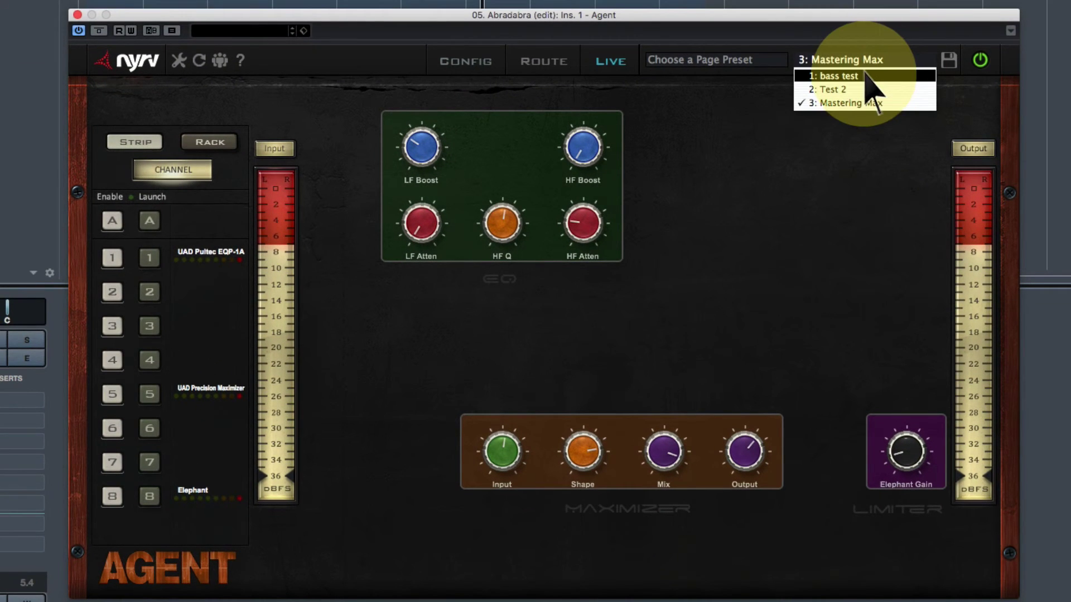
pyautogui.click(716, 60)
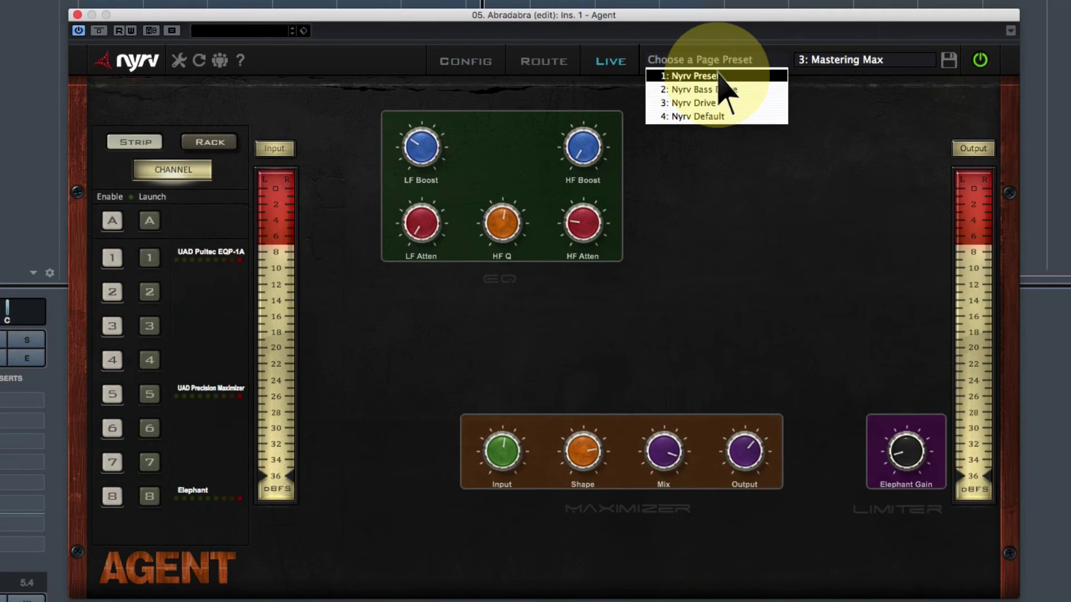
pyautogui.click(717, 116)
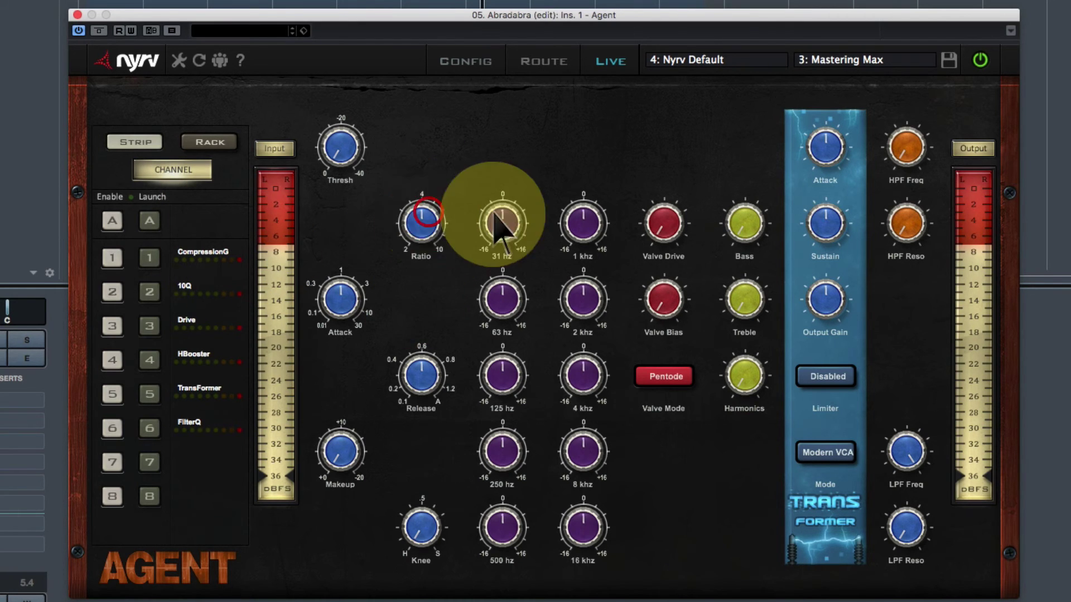
# Inspect the CompressionG Ratio knob's control settings in the configuration view, including its steps and display values, and close them.
pyautogui.moveTo(502, 227)
pyautogui.mouseDown()
pyautogui.moveTo(498, 247)
pyautogui.moveTo(506, 215)
pyautogui.mouseUp()
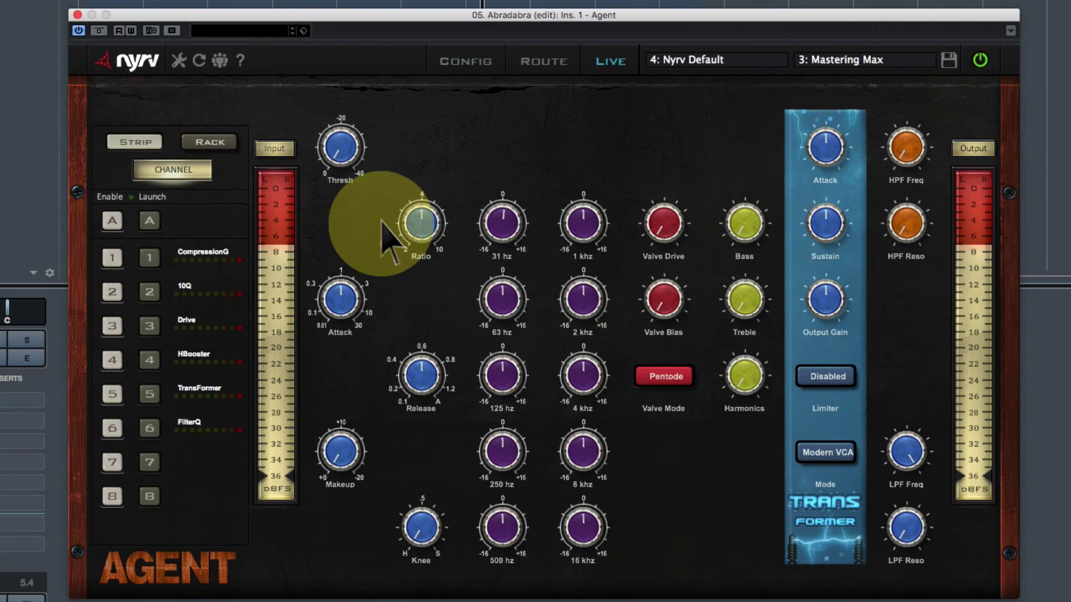
pyautogui.click(481, 63)
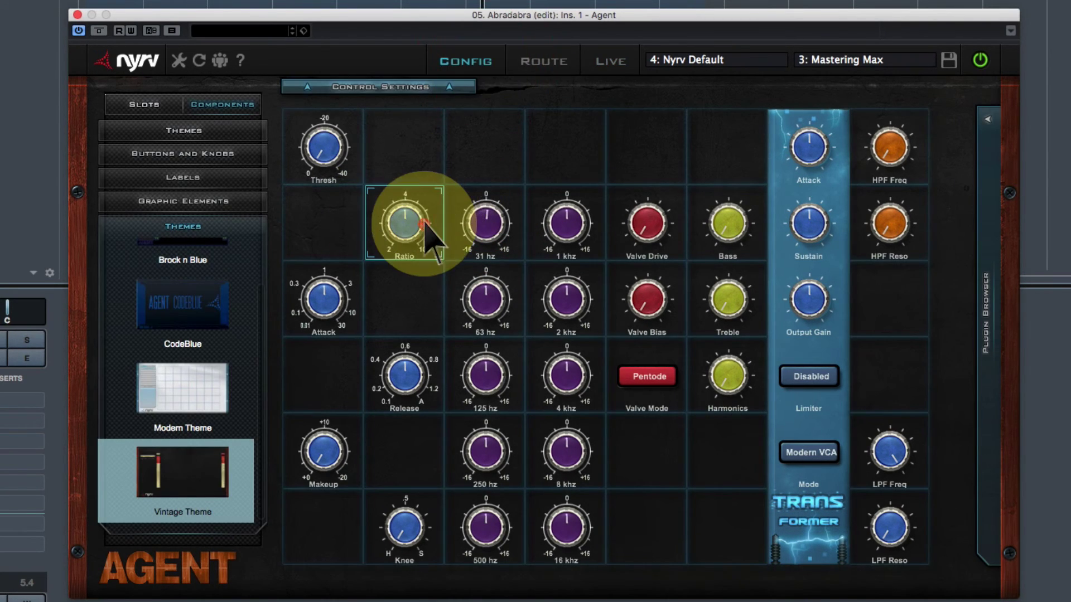
pyautogui.click(405, 223)
pyautogui.click(411, 87)
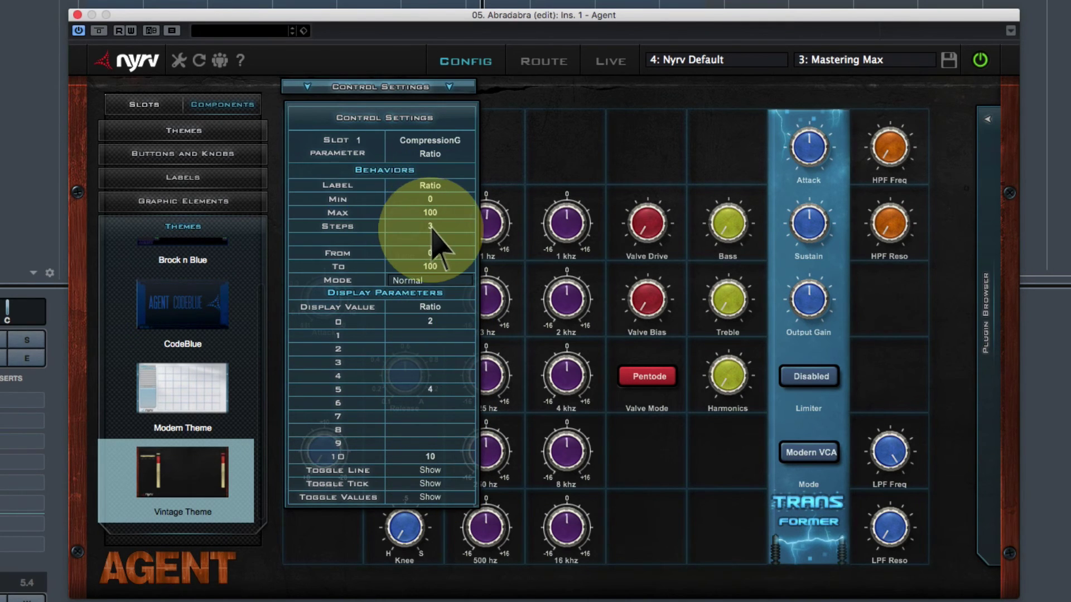
pyautogui.click(446, 88)
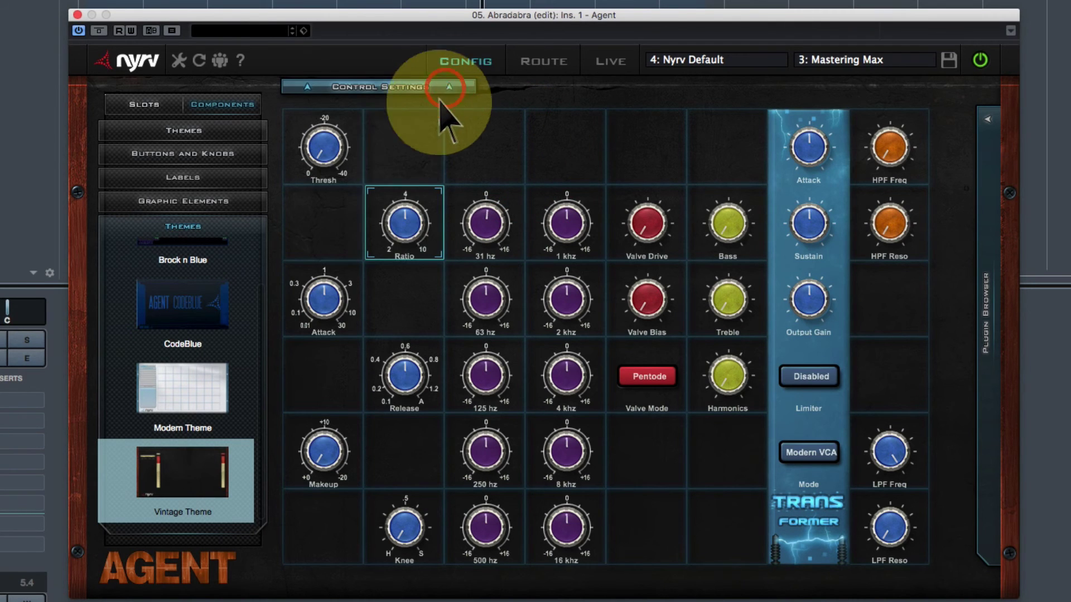
# Set the compressor's Ratio knob to 2 and lower the 31 Hz EQ knob to about -2 dB.
pyautogui.click(409, 184)
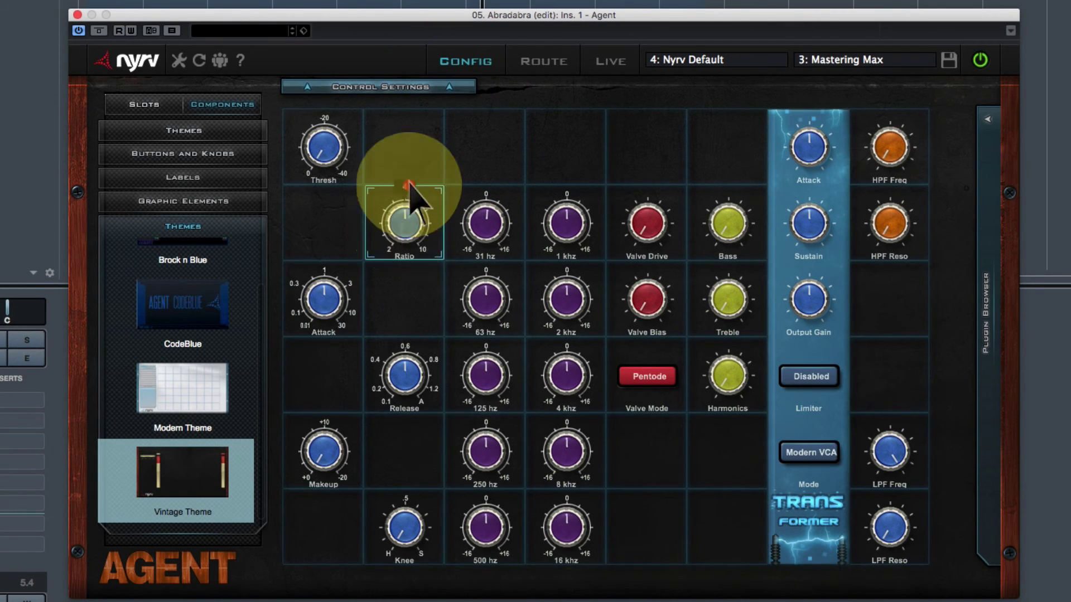
pyautogui.moveTo(409, 184); pyautogui.dragTo(412, 306)
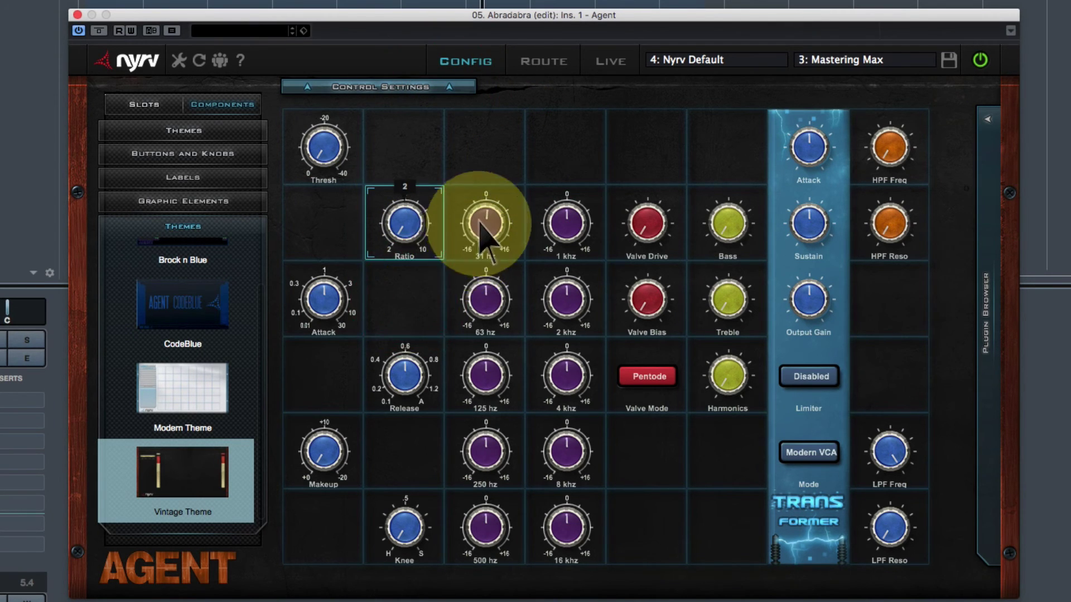
pyautogui.moveTo(480, 223)
pyautogui.mouseDown()
pyautogui.moveTo(477, 273)
pyautogui.moveTo(480, 230)
pyautogui.mouseUp()
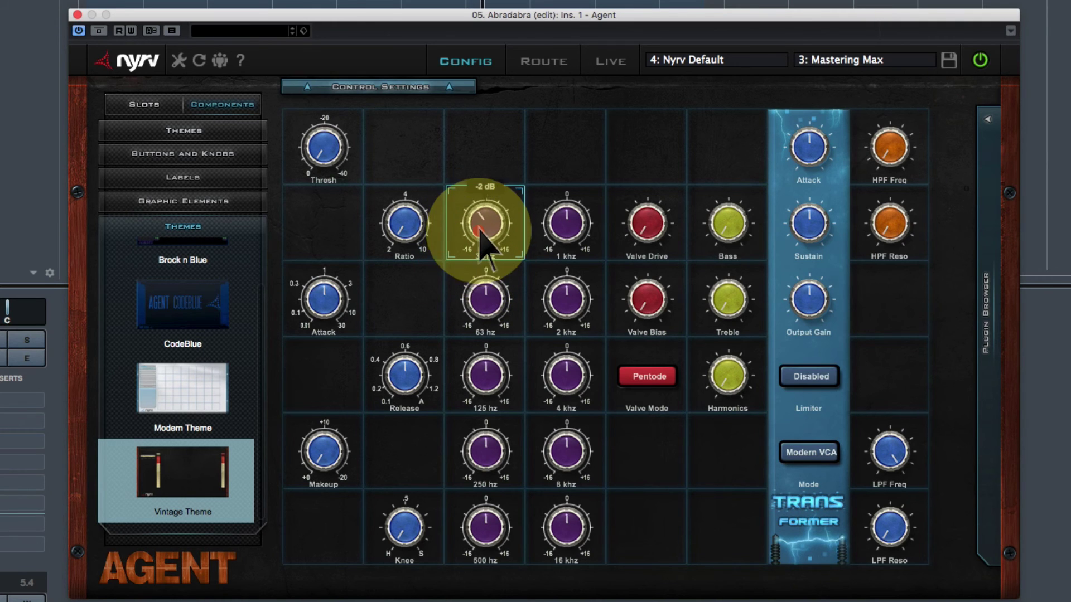
# Try the Valve Mode, Limiter and Mode buttons, leaving them at Pentode, Disabled and Modern VCA.
pyautogui.click(663, 375)
pyautogui.click(815, 379)
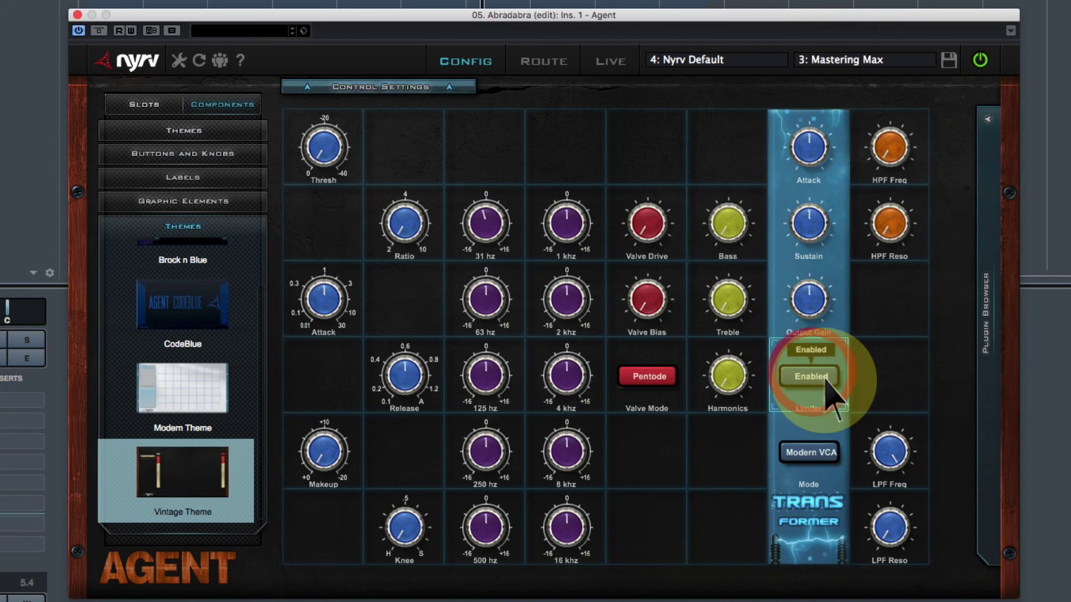
pyautogui.click(819, 381)
pyautogui.click(818, 463)
pyautogui.click(821, 452)
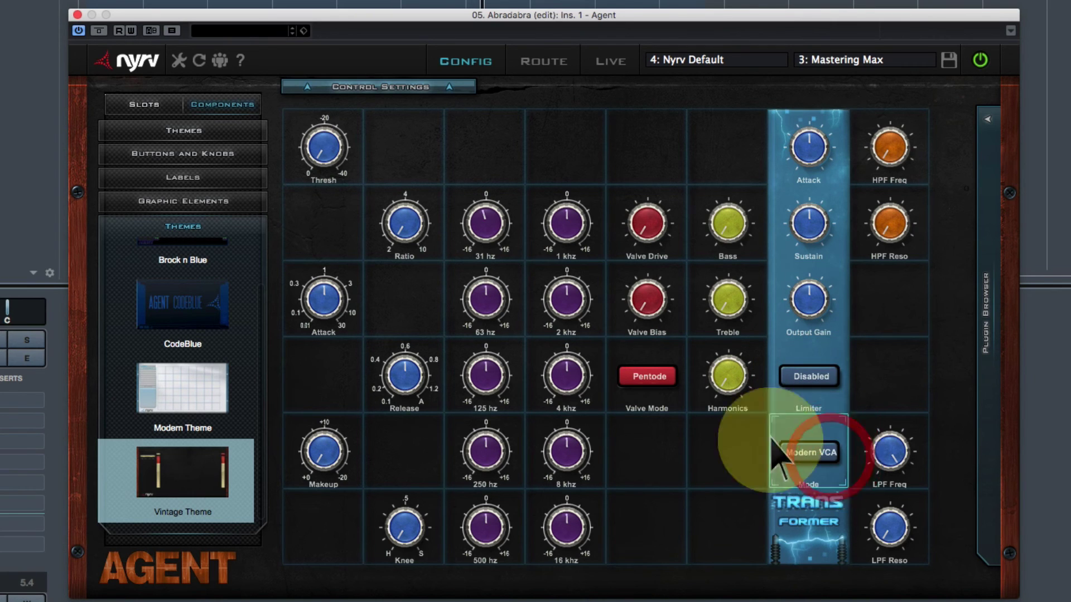
# Show the Nyrv Default page in the live view and reposition the Agent window.
pyautogui.click(626, 65)
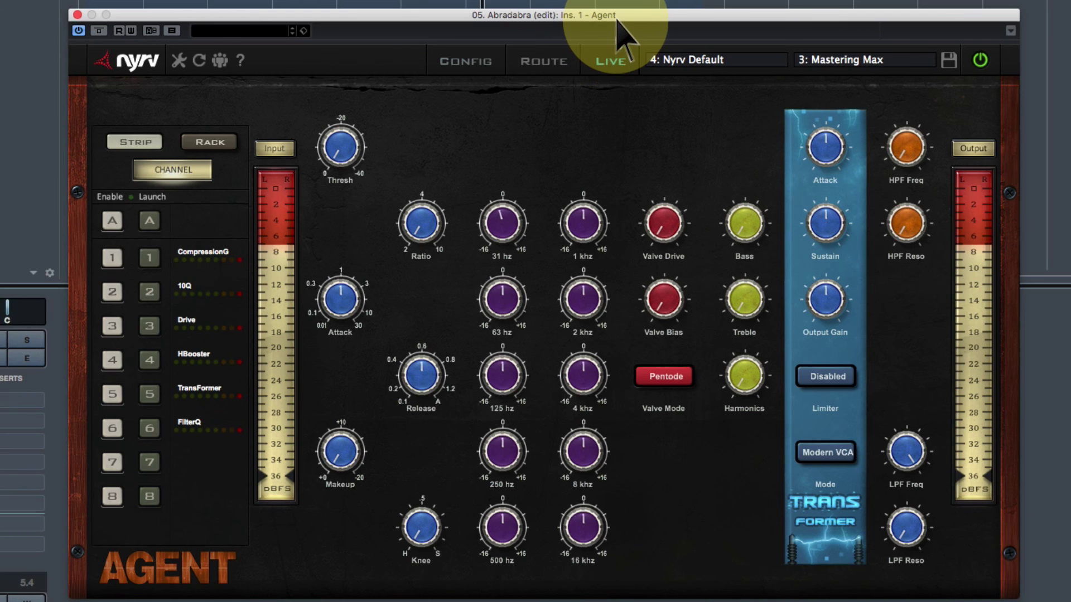
pyautogui.moveTo(618, 21); pyautogui.dragTo(633, 7)
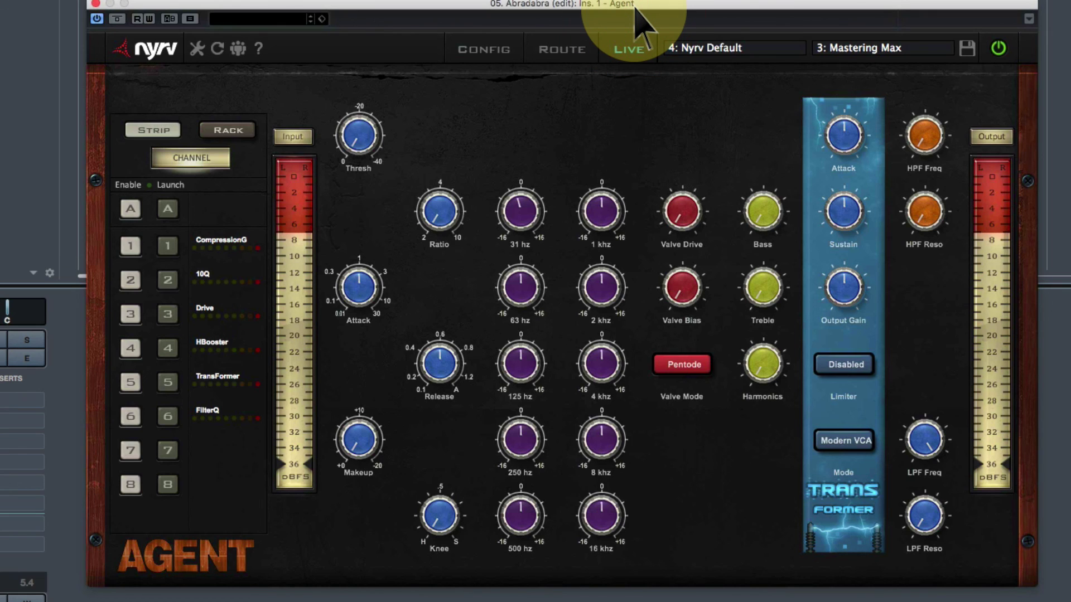